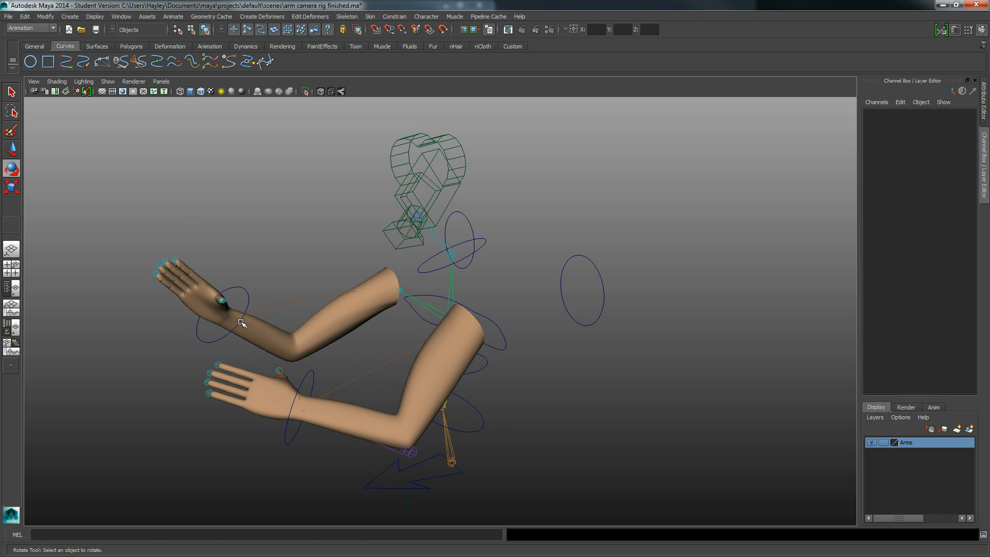
Try moving the right arm's pole vector control R_Arm_PV, undoing the move
left_click(241, 323)
key("w")
left_click_drag(241, 325, 282, 322, "alt")
left_click_drag(249, 408, 232, 392)
key("ctrl+z")
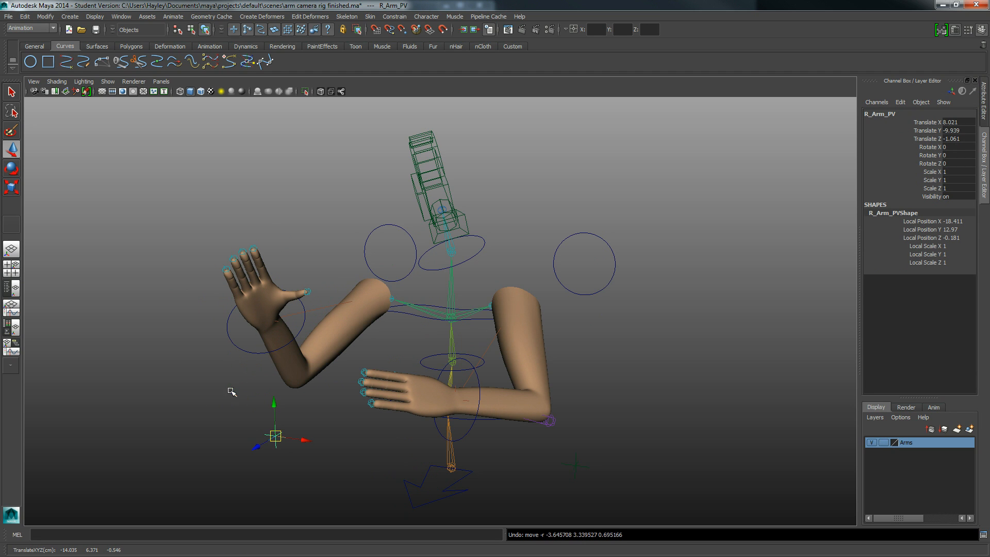
Test the Fist and Grab Object attributes on the right hand control R_Hand_CTRL
left_click(256, 355)
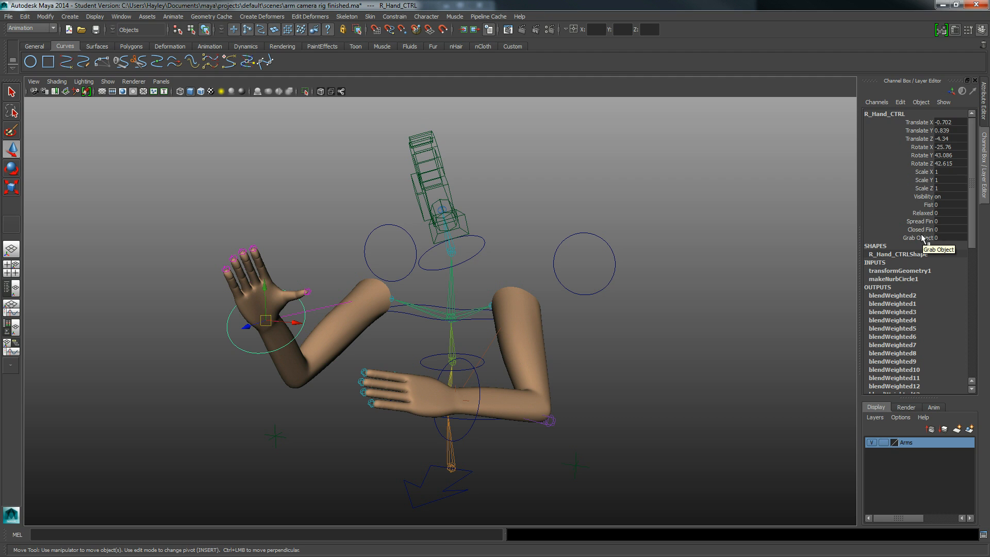
left_click(927, 205)
middle_click_drag(355, 252, 327, 255)
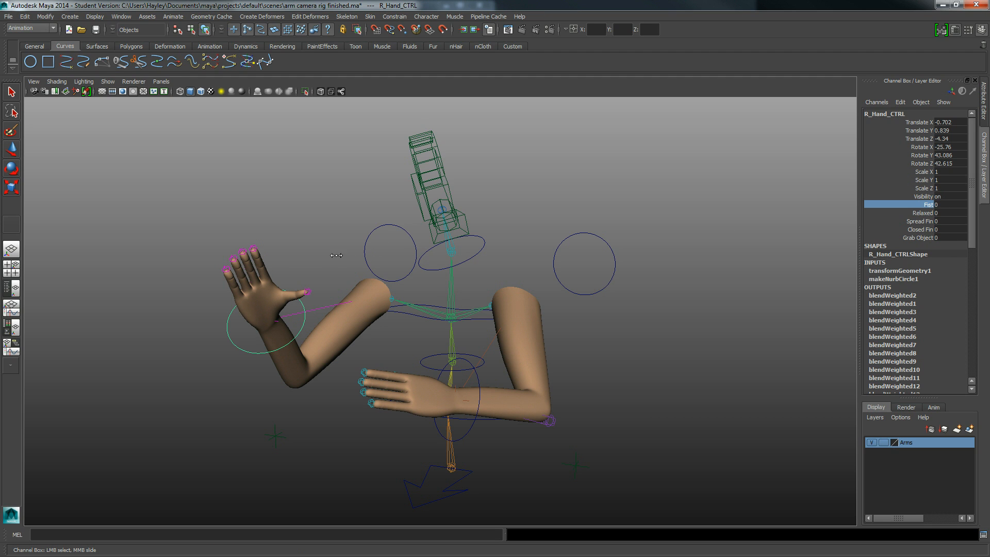
left_click(922, 239)
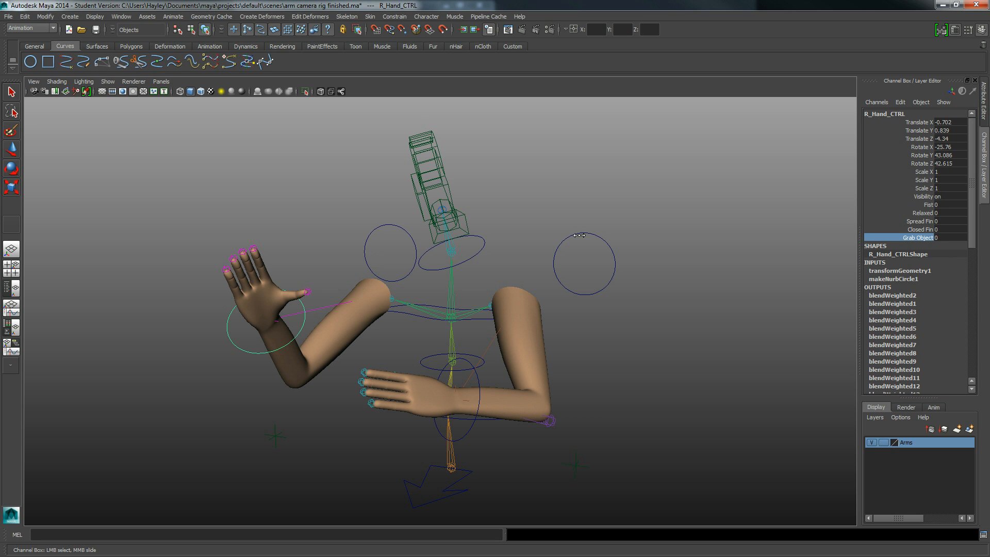
middle_click_drag(579, 235, 545, 228)
Adjust the right hand control's Closed Fin attribute to 0.3
left_click_drag(363, 223, 349, 249, "alt")
left_click(909, 229)
middle_click_drag(554, 236, 528, 219)
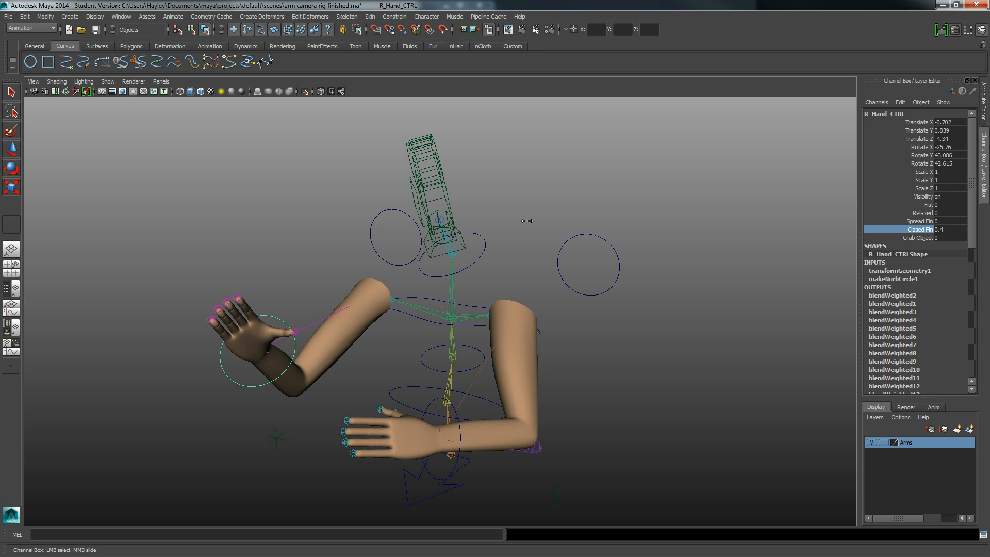
left_click_drag(411, 283, 321, 271, "alt")
middle_click_drag(432, 332, 436, 328, "alt")
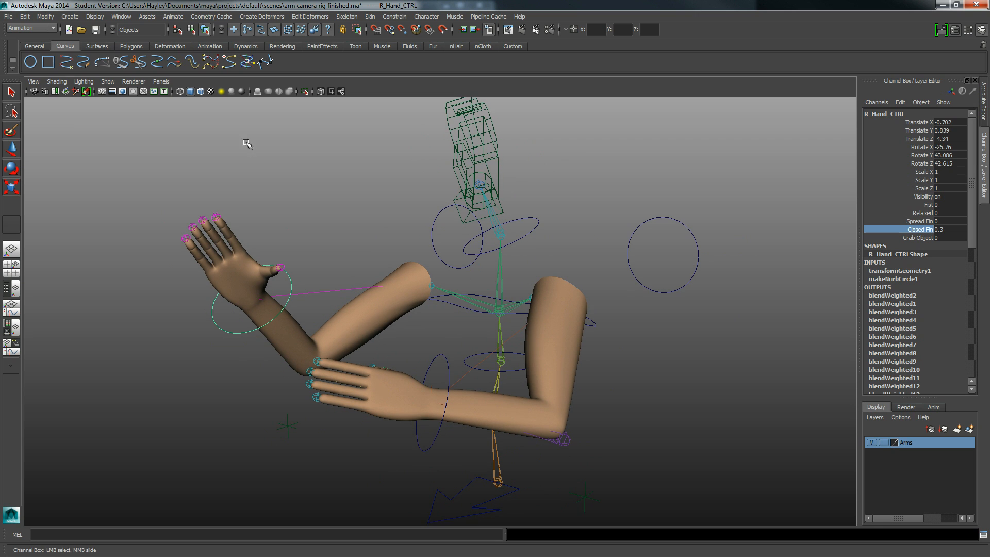
Open the scene Finished Arm.ma without saving changes to the current rig scene
left_click(9, 17)
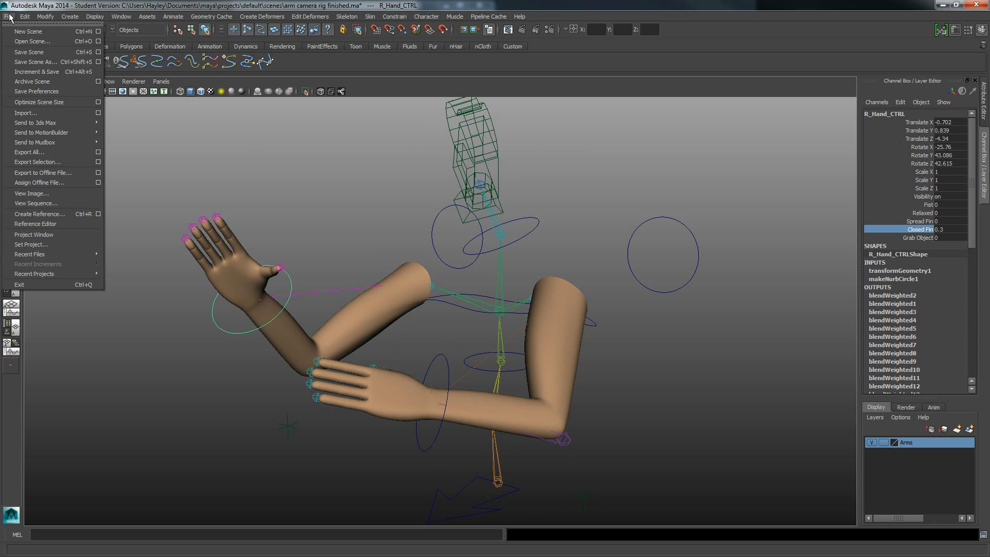
left_click(23, 35)
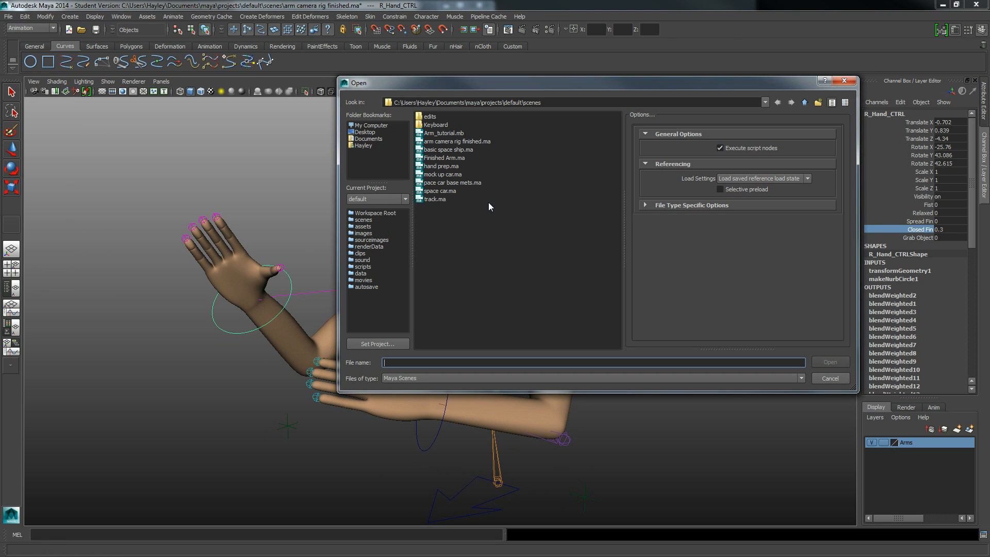
left_click(463, 159)
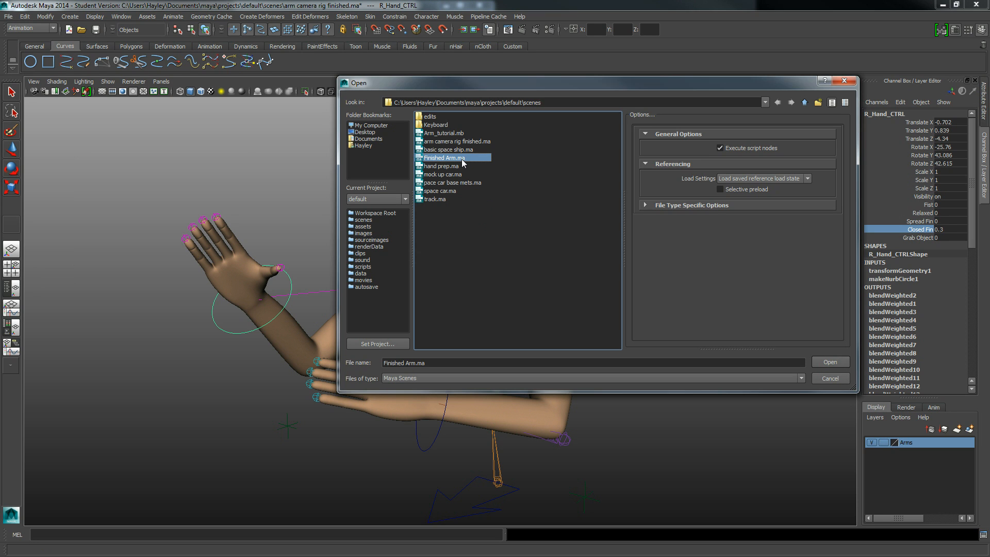
left_click(828, 358)
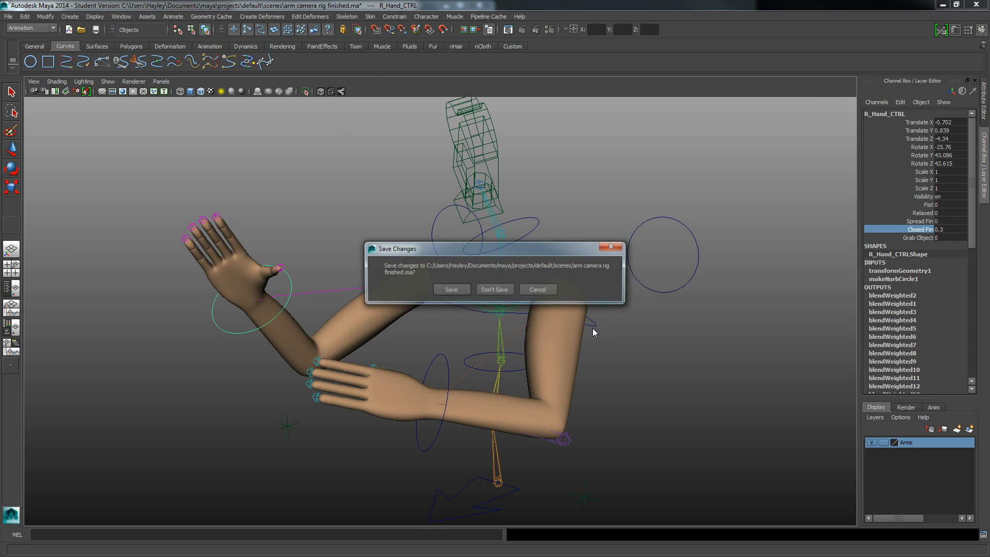
left_click(494, 290)
Show the grid in the perspective view
left_click_drag(490, 289, 343, 263, "alt")
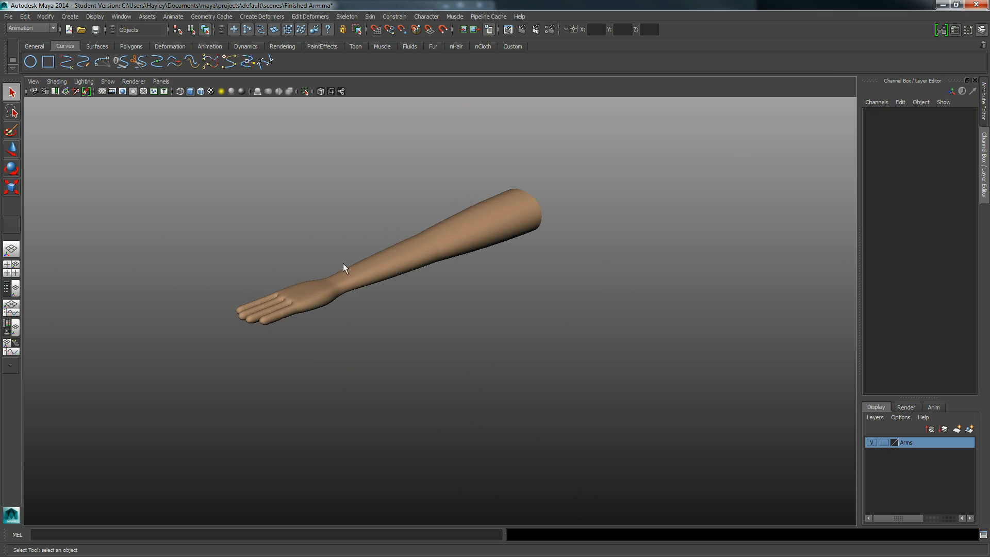
left_click(108, 82)
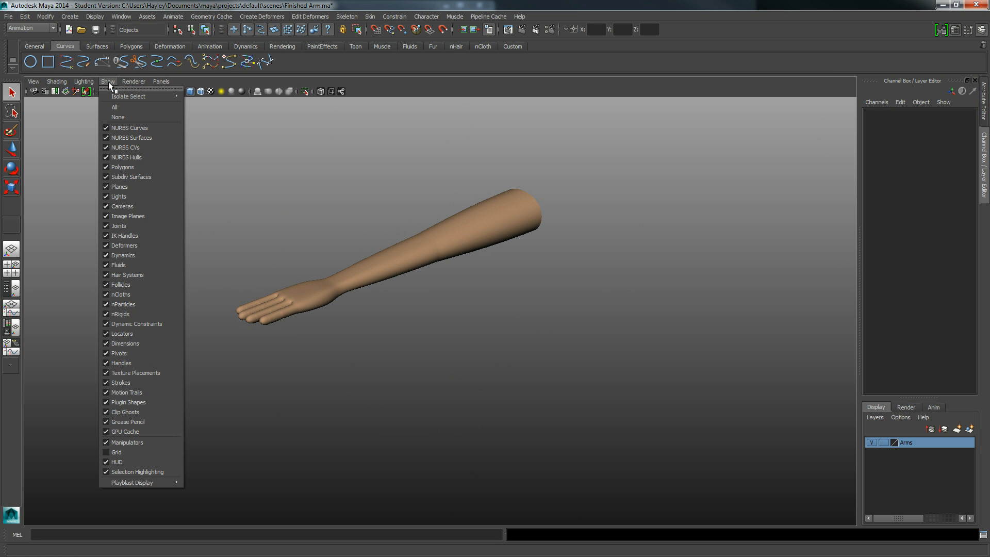
left_click(106, 448)
Delete the construction history of the L_Arm mesh and freeze its transformations
left_click_drag(104, 448, 410, 228, "alt")
left_click(412, 219)
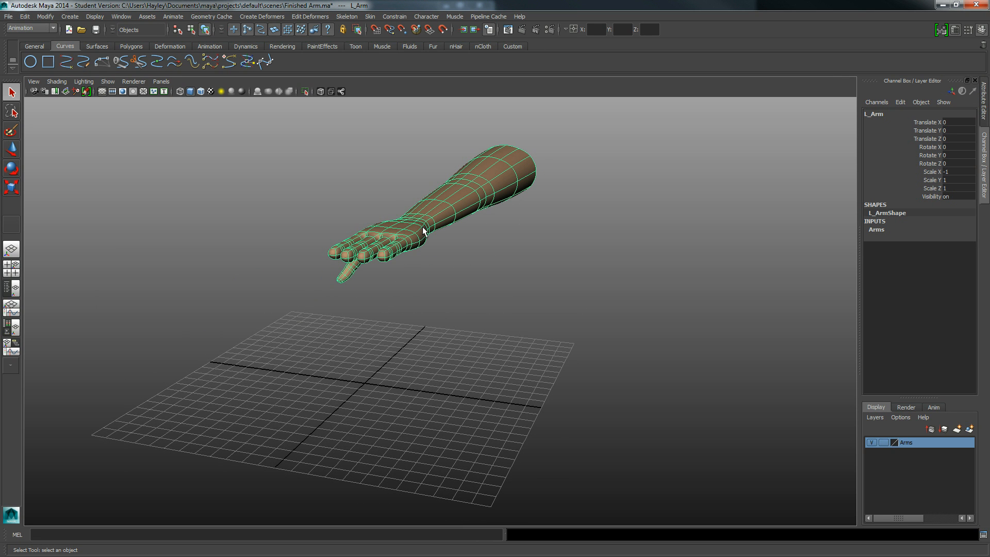
left_click(25, 16)
mouse_move(44, 123)
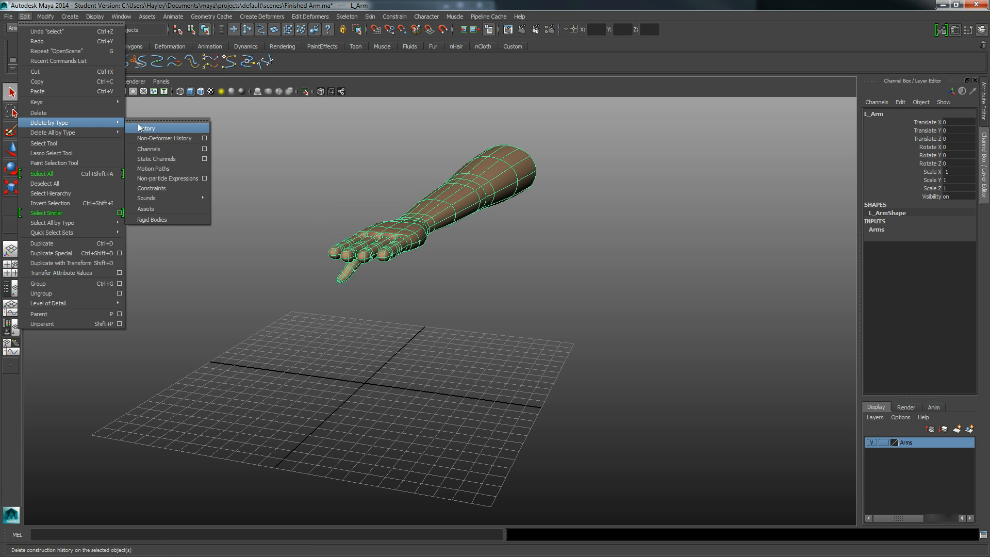
left_click(138, 122)
left_click(49, 16)
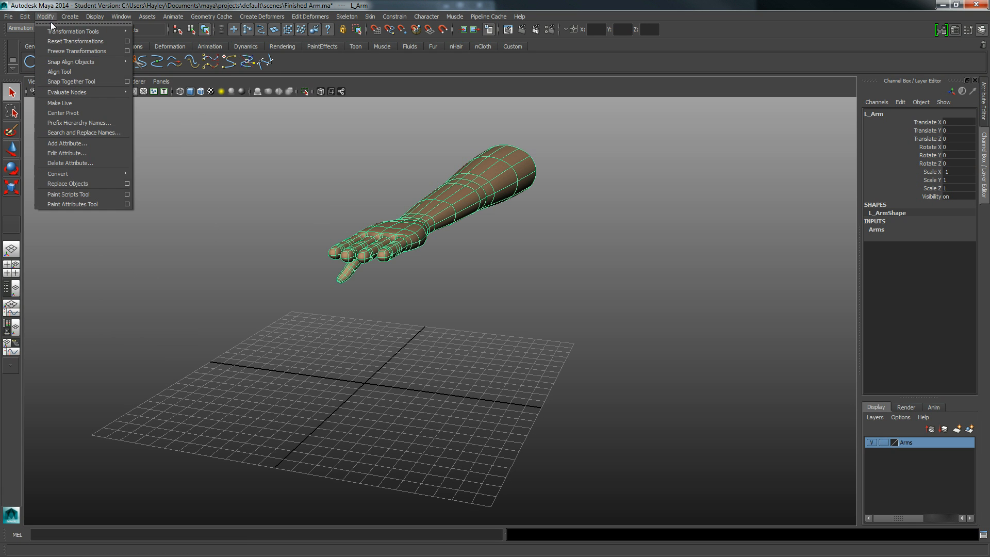
left_click(58, 46)
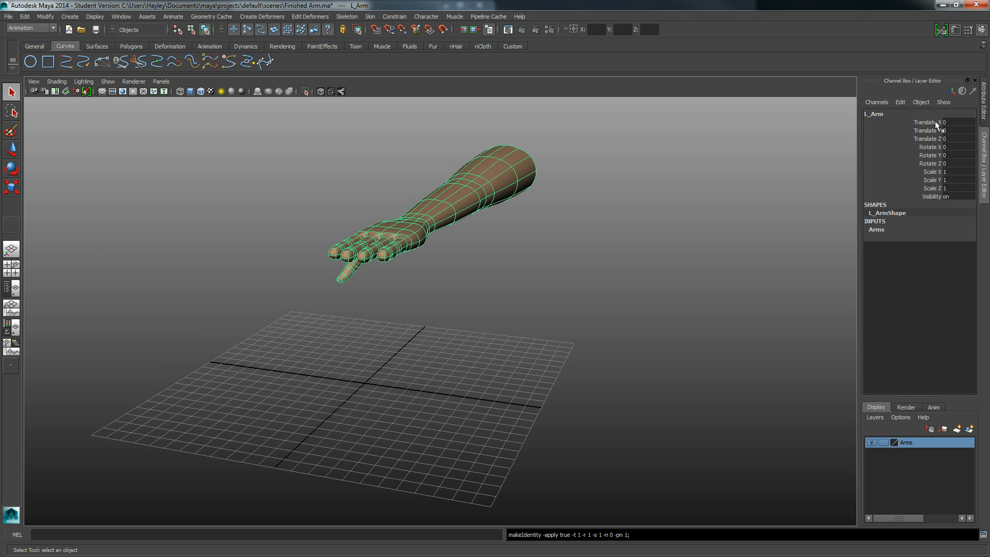
Duplicate the L_Arm mesh in place
left_click_drag(518, 238, 485, 257, "alt")
middle_click_drag(484, 257, 540, 240, "alt")
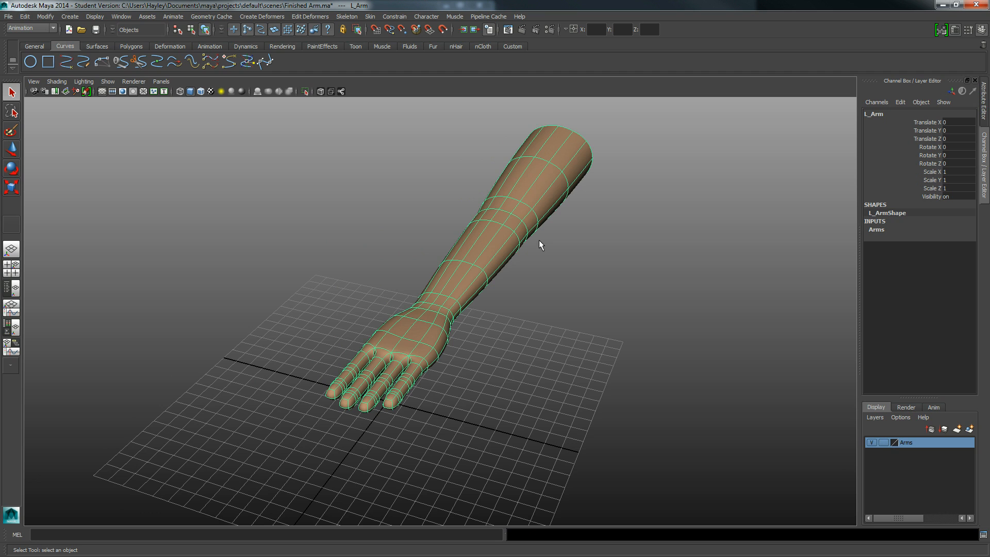
key("ctrl+d")
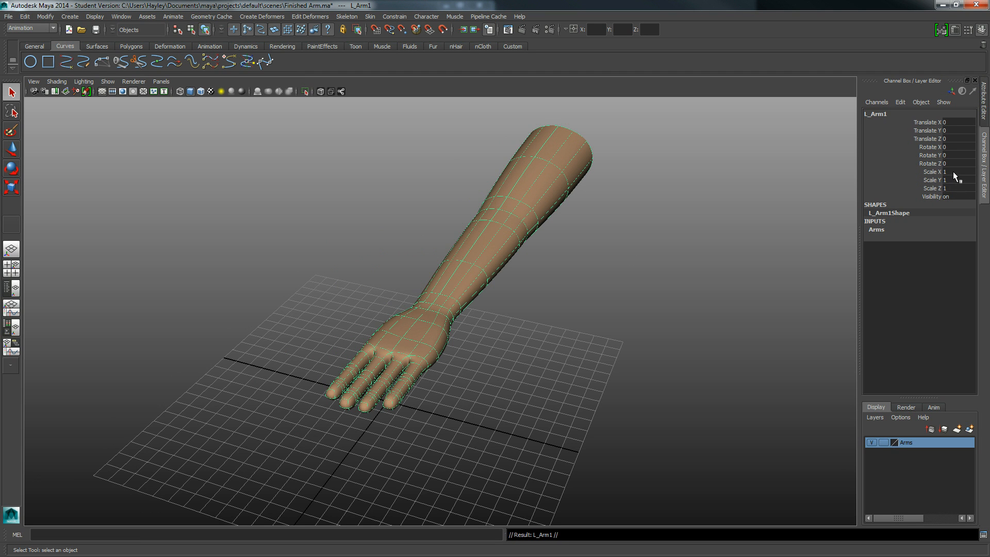
middle_click_drag(235, 436, 239, 426, "alt")
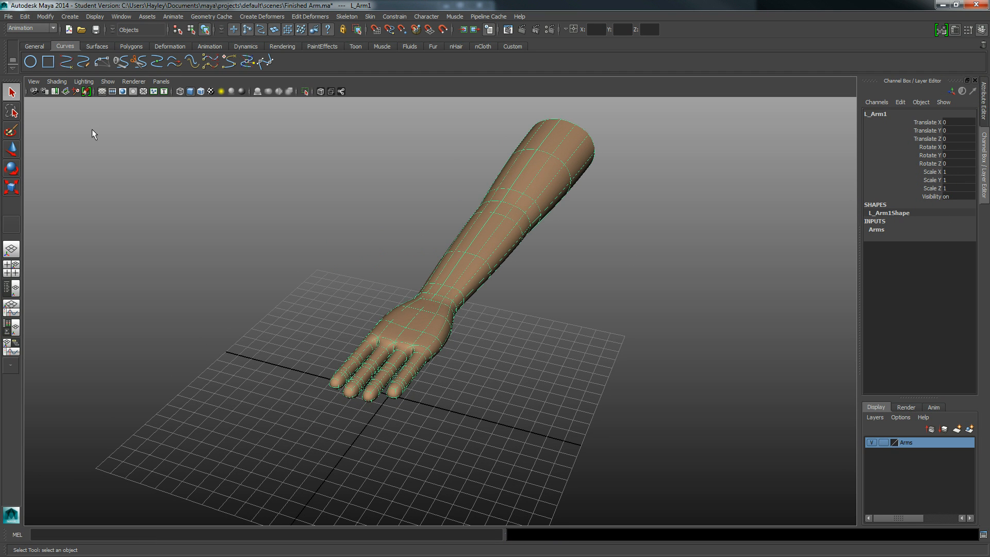
Turn on the ViewCube and View Axis heads-up displays in the viewport
left_click(95, 16)
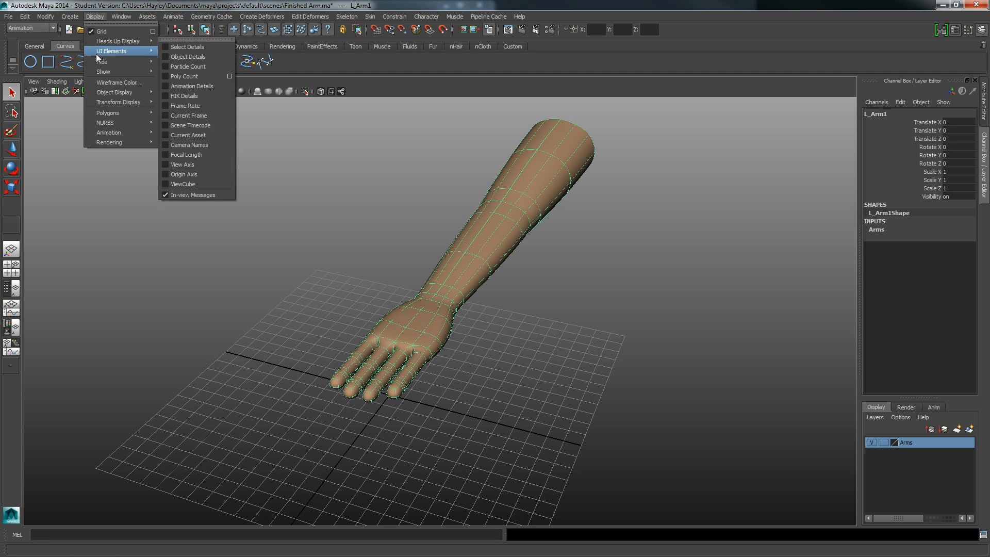
mouse_move(97, 63)
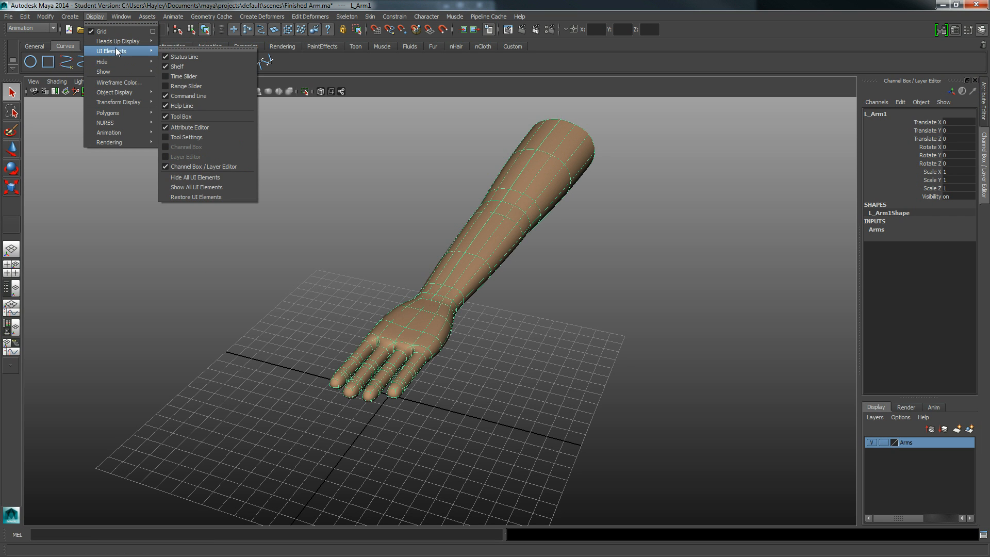
mouse_move(144, 40)
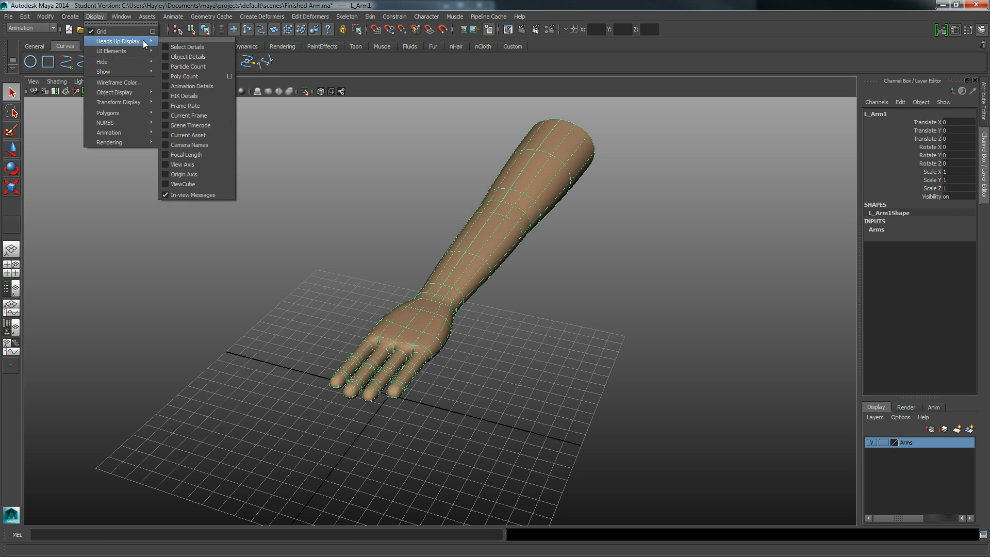
left_click(163, 184)
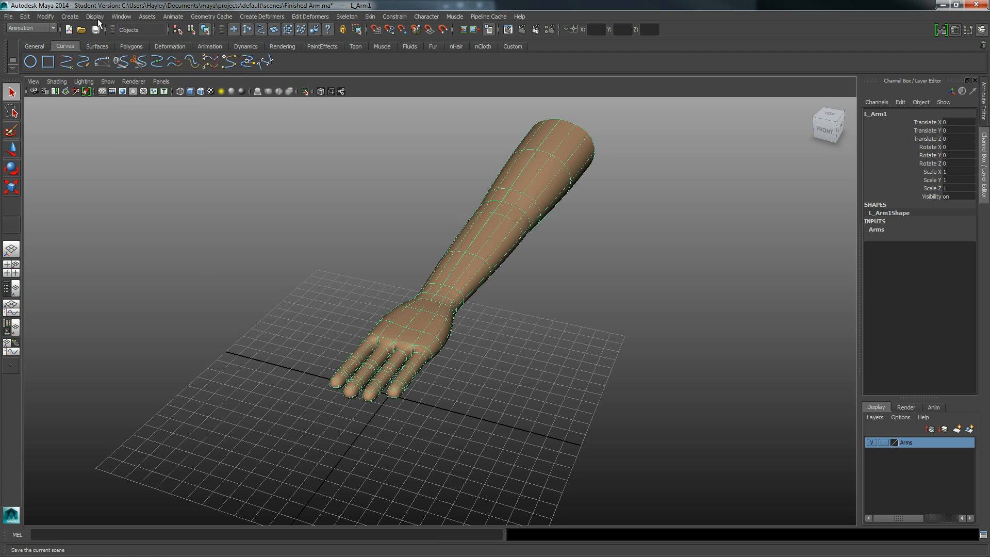
left_click(96, 17)
mouse_move(127, 41)
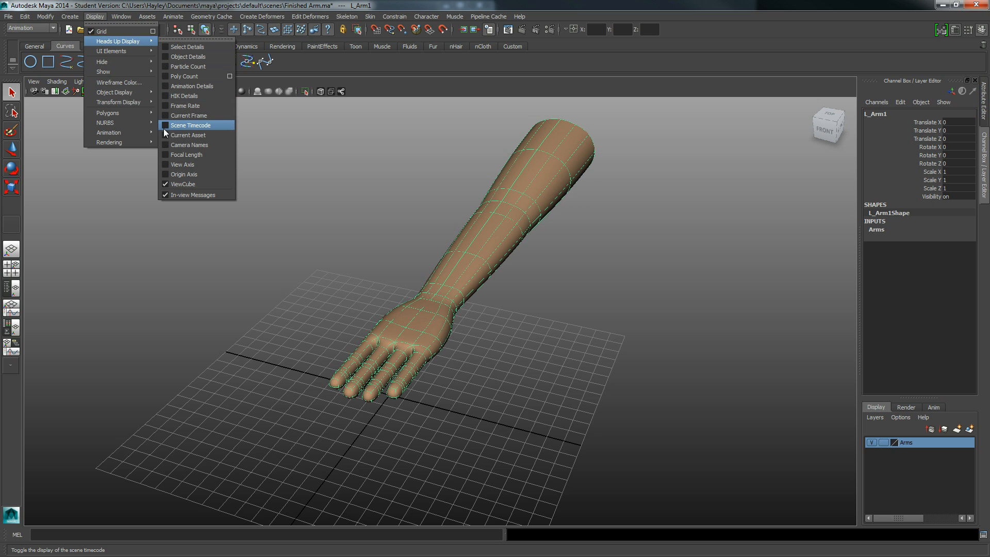
left_click(165, 164)
left_click_drag(185, 232, 104, 490, "alt")
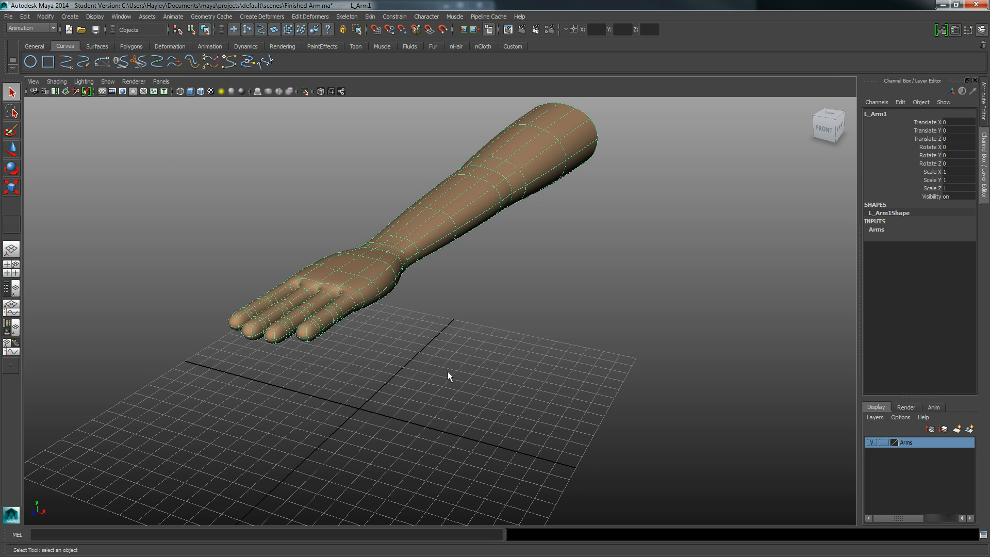
Mirror the duplicated arm by setting its Scale X to -1, and freeze its transformations
left_click(957, 172)
type("-1")
key("Return")
left_click_drag(481, 303, 468, 269, "alt")
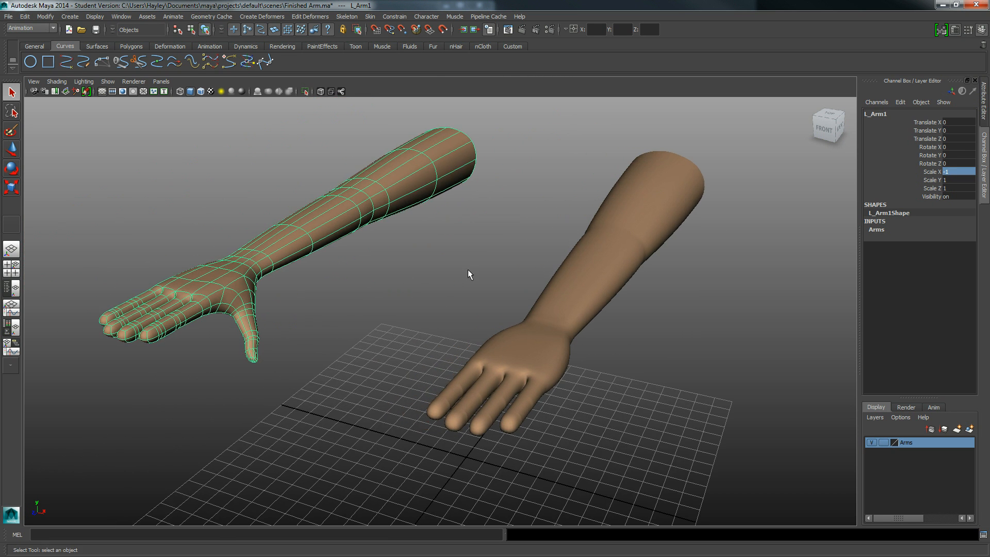
left_click_drag(327, 158, 341, 167, "alt")
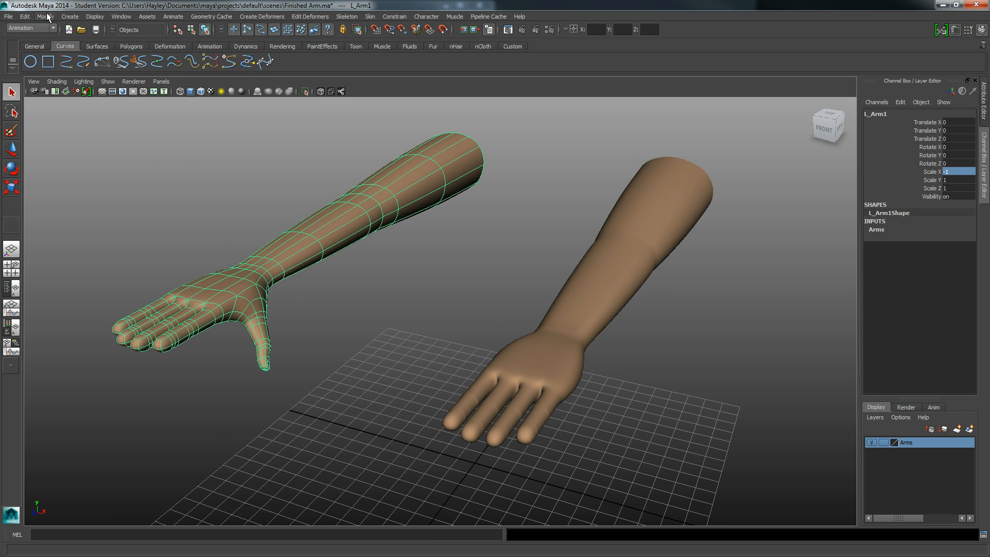
left_click(45, 16)
left_click(49, 51)
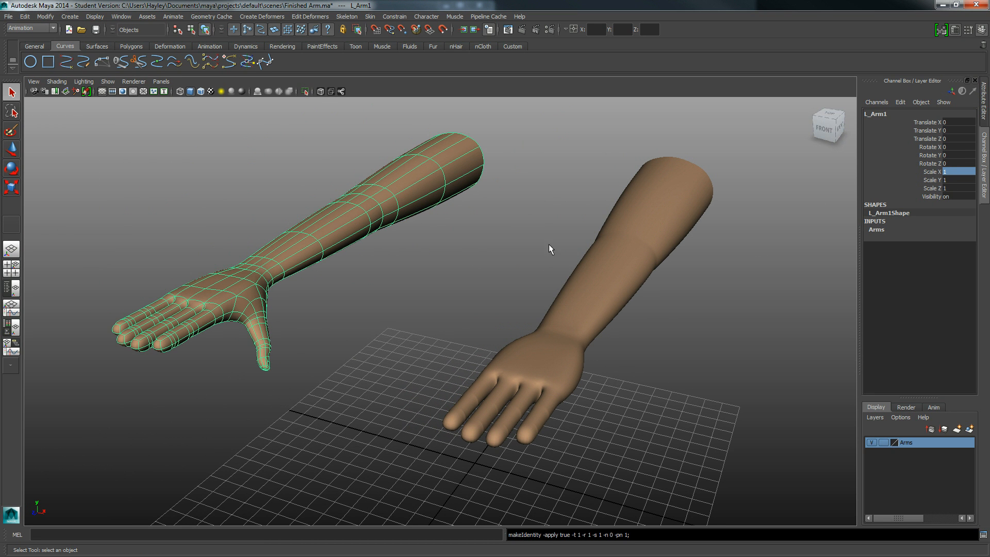
left_click_drag(550, 247, 382, 248, "alt")
left_click(507, 227)
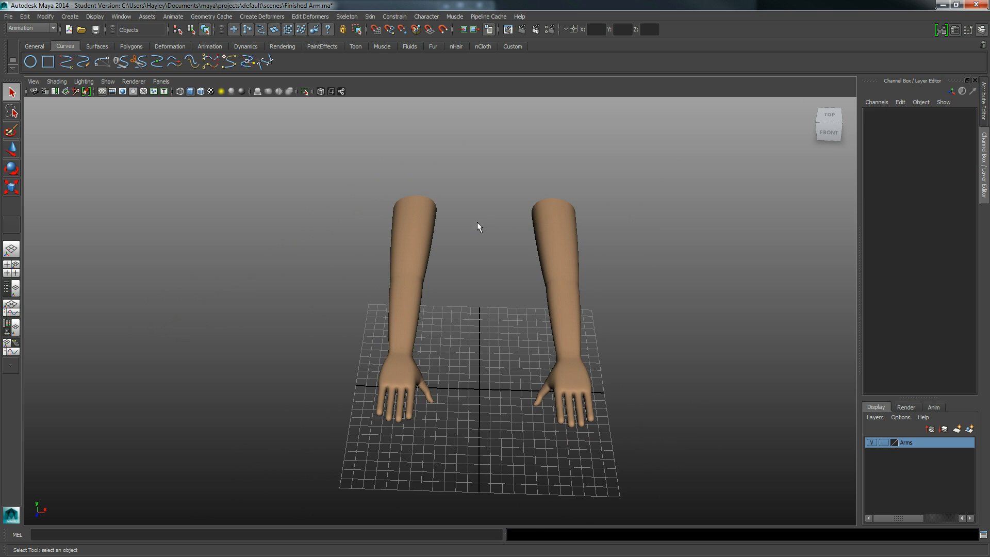
With the Joint Tool in top view, place a shoulder joint at about X -6.5, Z -11.2 and an elbow joint at the negative-X arm's outer edge
left_click_drag(477, 222, 432, 223, "alt")
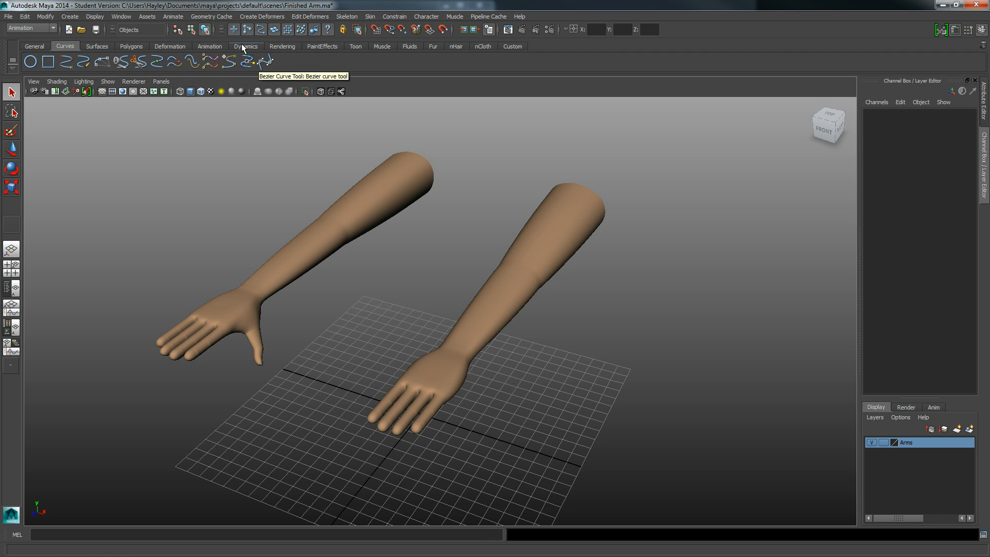
left_click(210, 46)
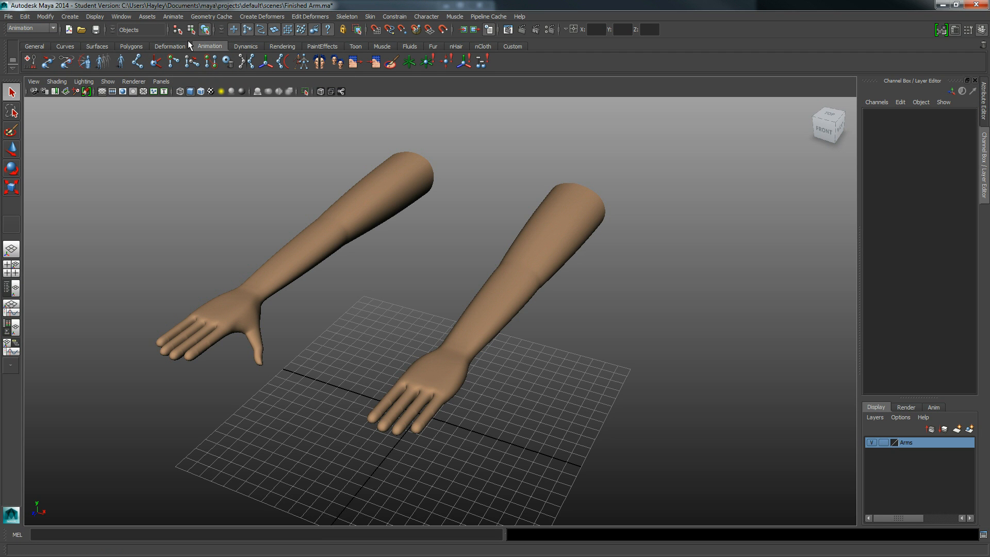
left_click(137, 63)
key("space")
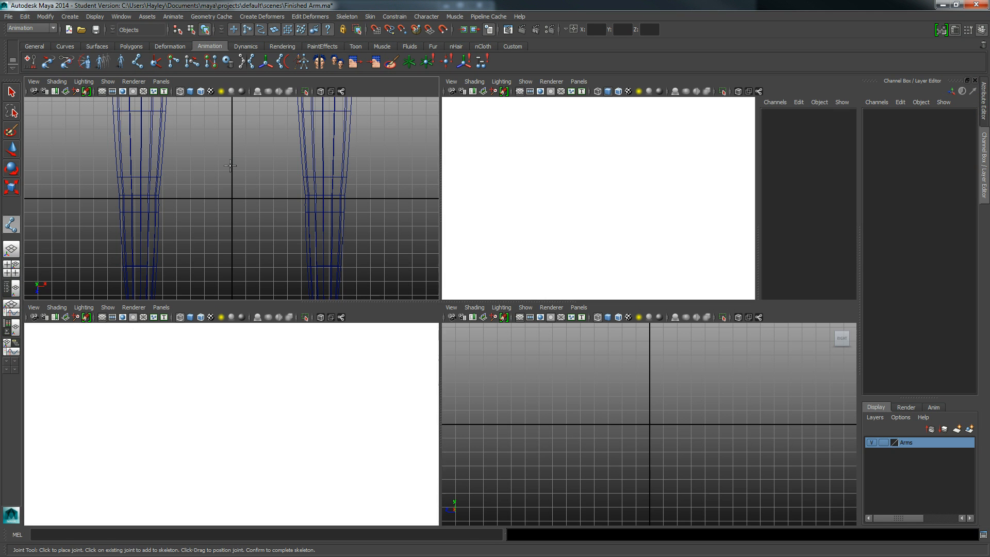
key("space")
scroll(316, 225, "down", 3)
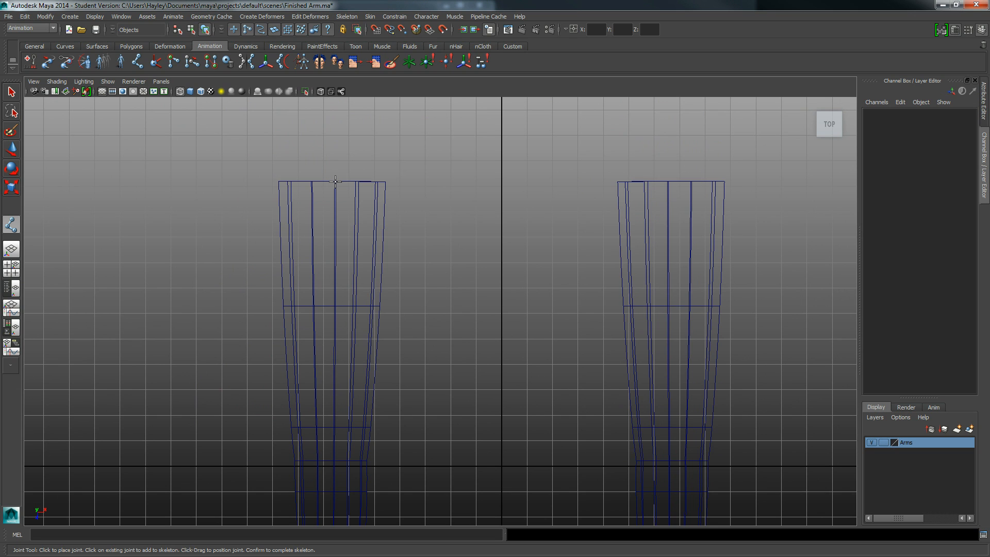
left_click(335, 181)
middle_click_drag(347, 287, 360, 252, "alt")
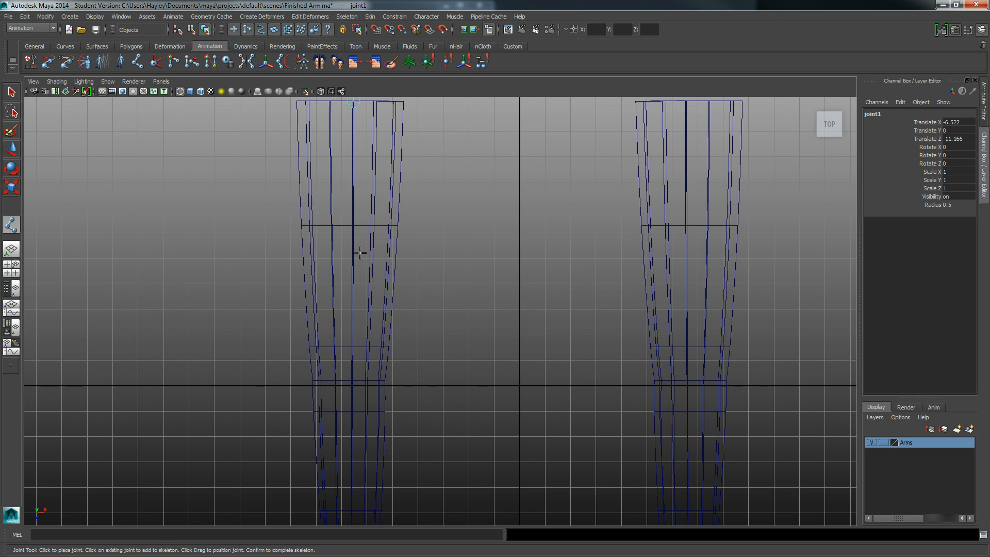
left_click(319, 381)
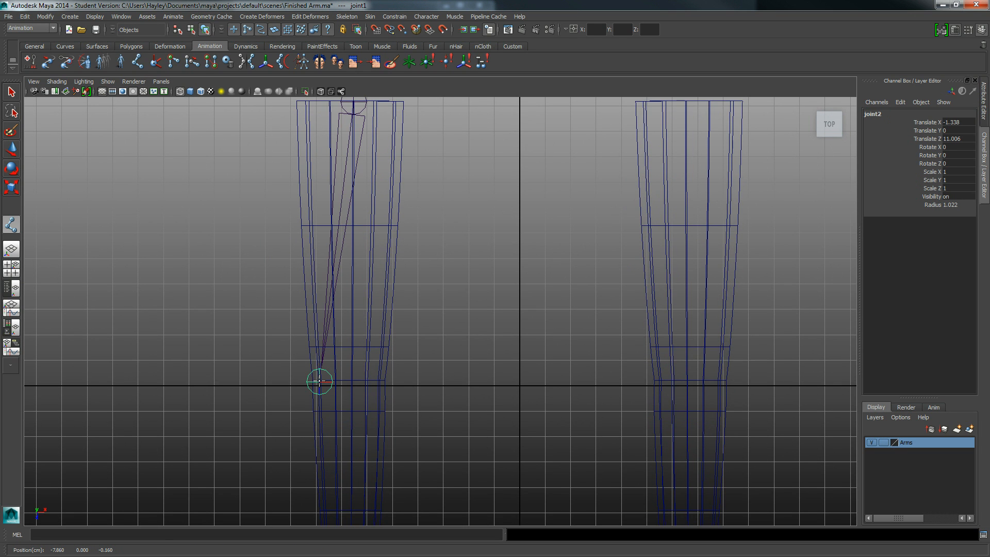
key("Return")
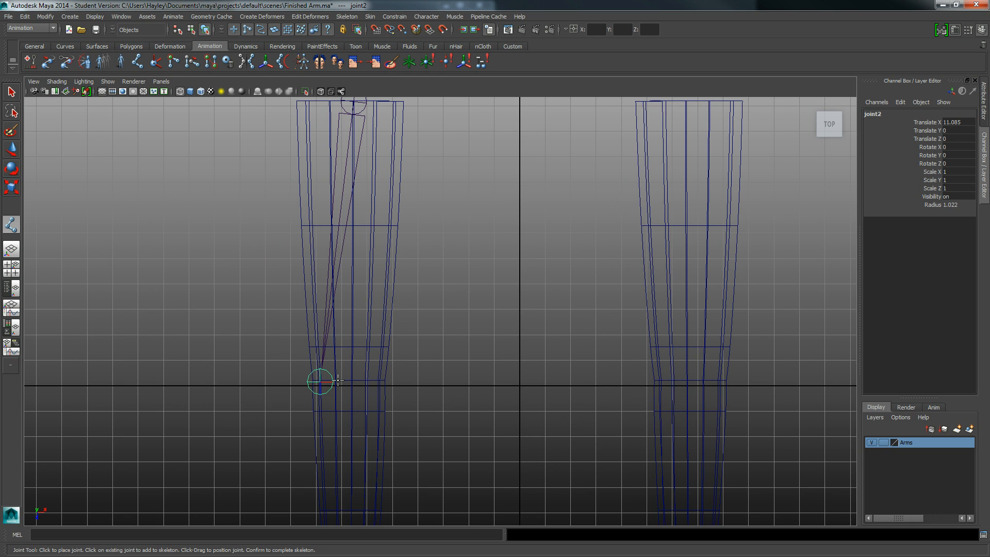
Continue the joint chain with a wrist joint and a joint in the middle of the hand, and finish the chain
middle_click_drag(360, 380, 372, 242, "alt")
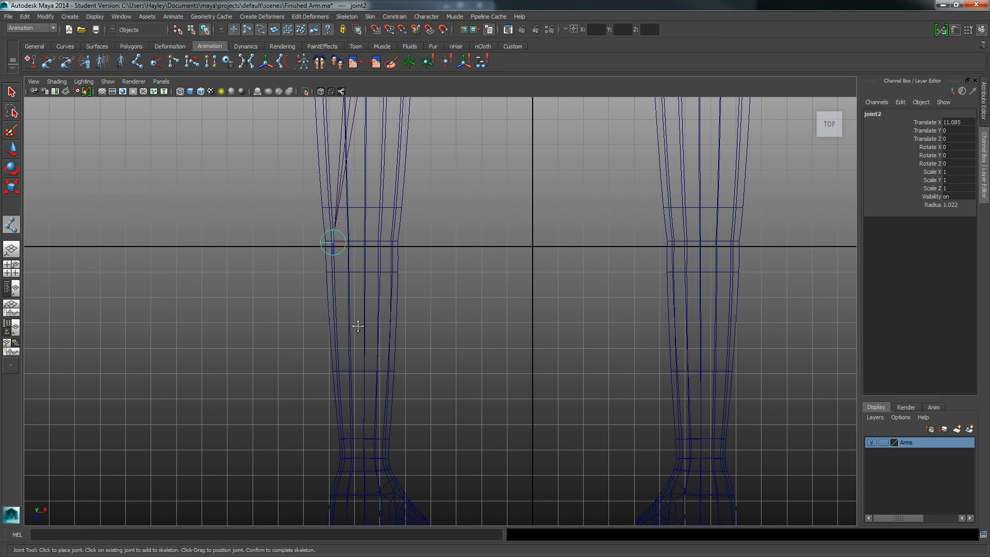
middle_click_drag(358, 326, 357, 282, "alt")
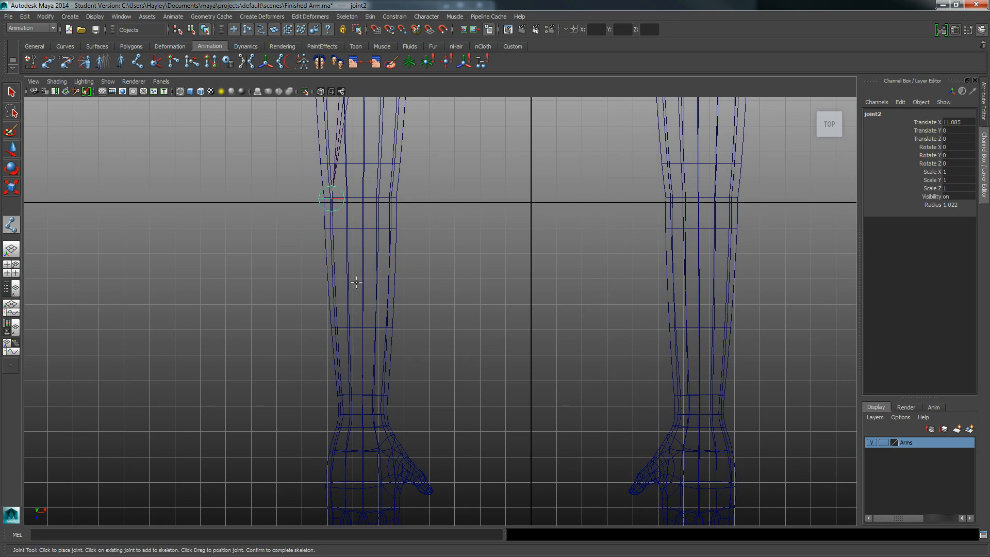
left_click(360, 414)
middle_click_drag(360, 411, 360, 388, "alt")
left_click(357, 393)
middle_click_drag(367, 338, 363, 366, "alt")
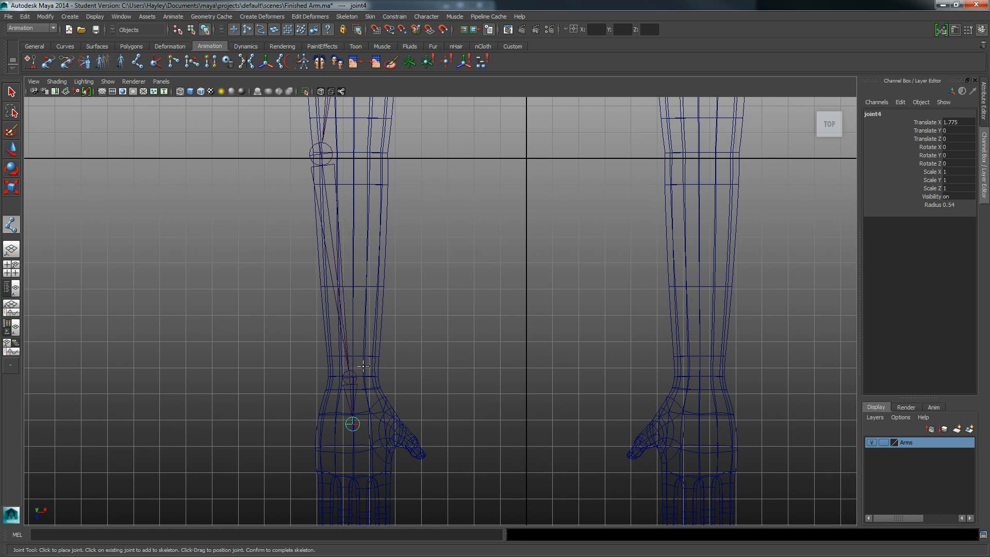
key("q")
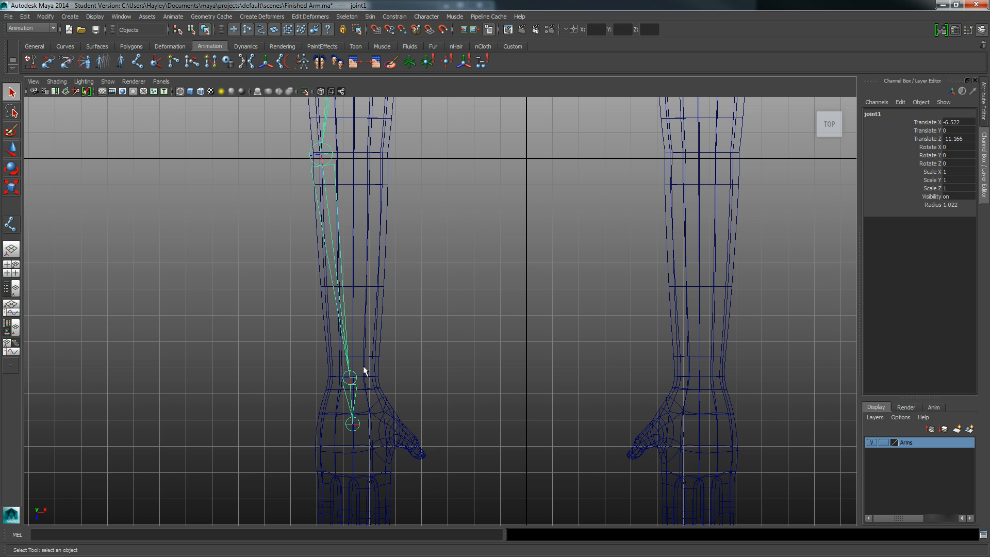
Expand the whole joint hierarchy in the Outliner and rename the root joint as R_Shoulder
middle_click_drag(440, 236, 455, 400, "alt")
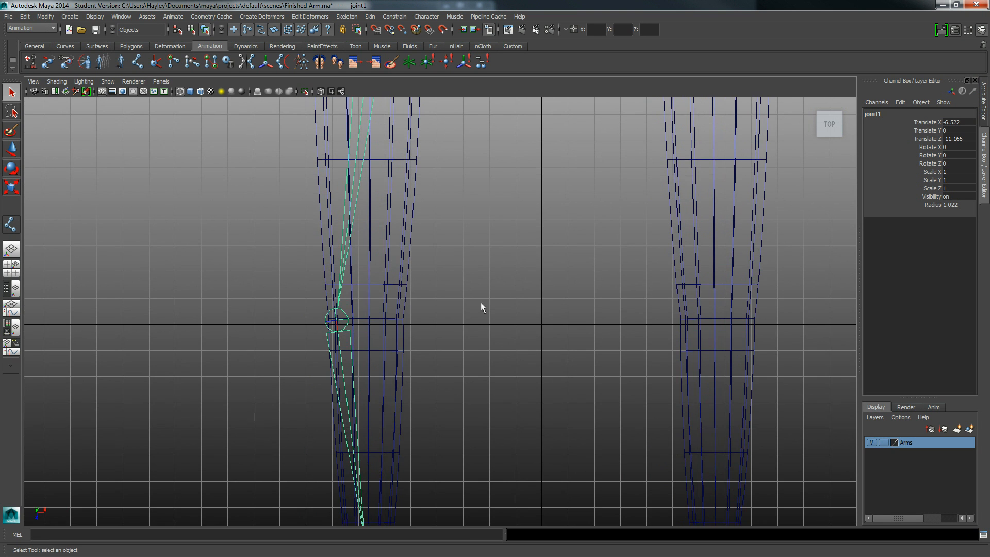
middle_click_drag(480, 302, 474, 363, "alt")
left_click(121, 16)
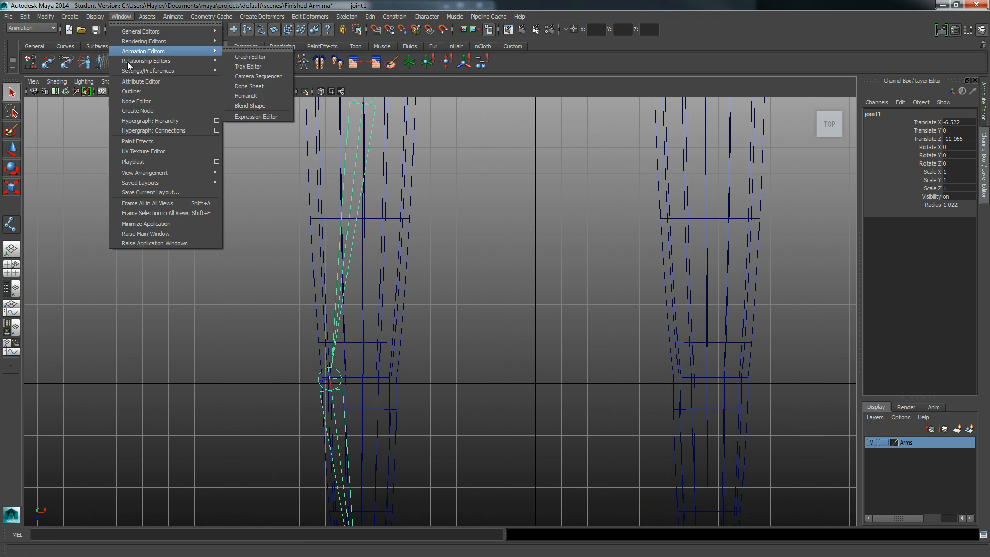
left_click(128, 91)
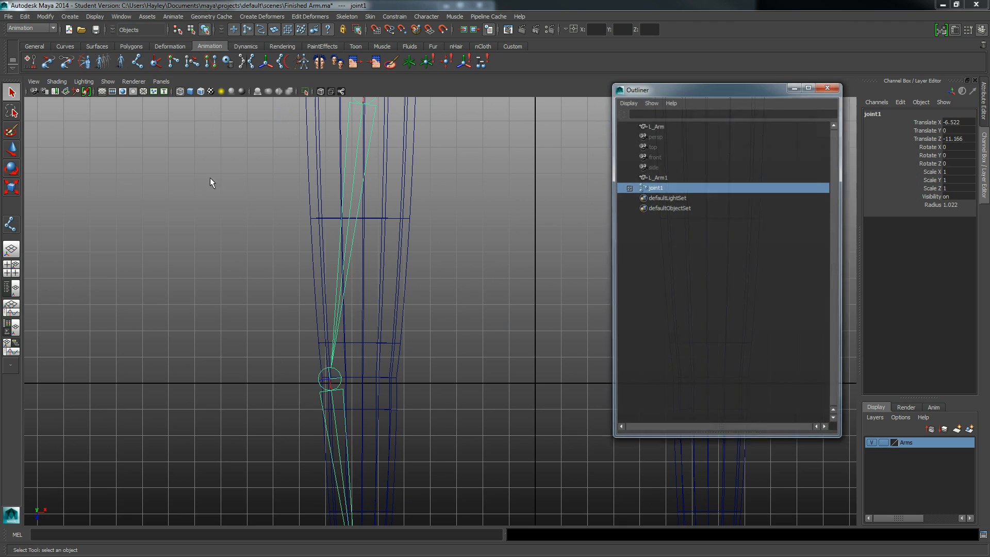
left_click(628, 188, "shift")
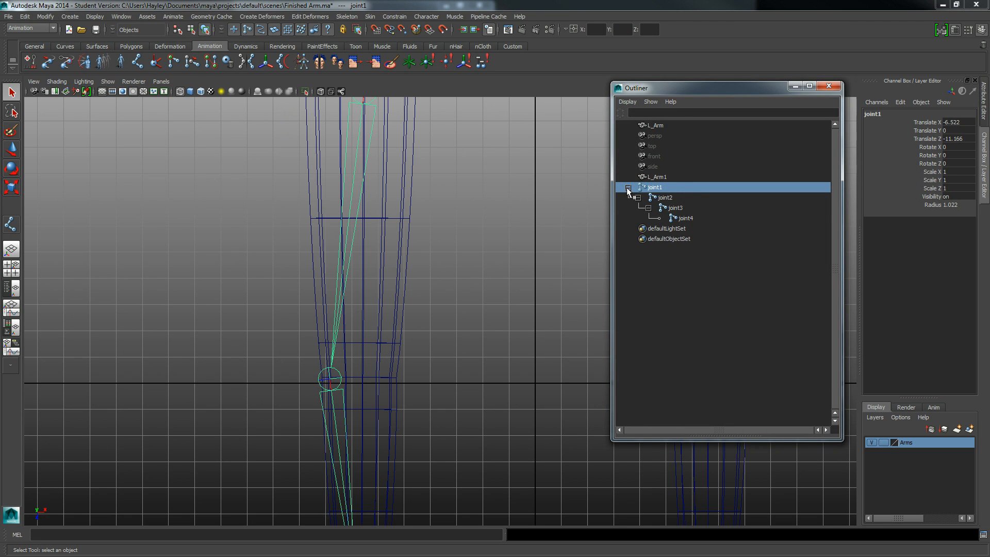
double_click(655, 188)
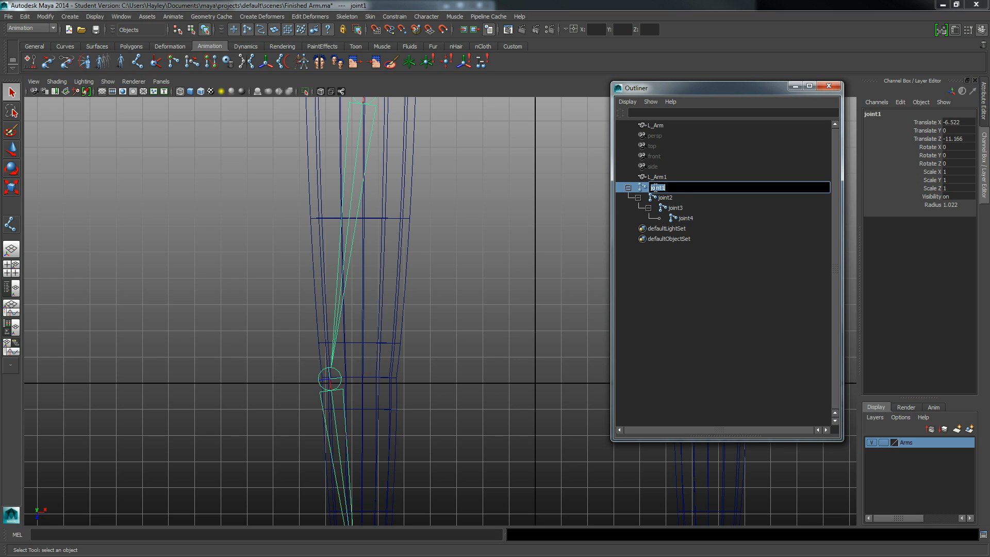
type("R_Shoulder")
key("Return")
Rename the child joints down the chain as R_Elbow, R_Wrist and R_Hand
double_click(665, 198)
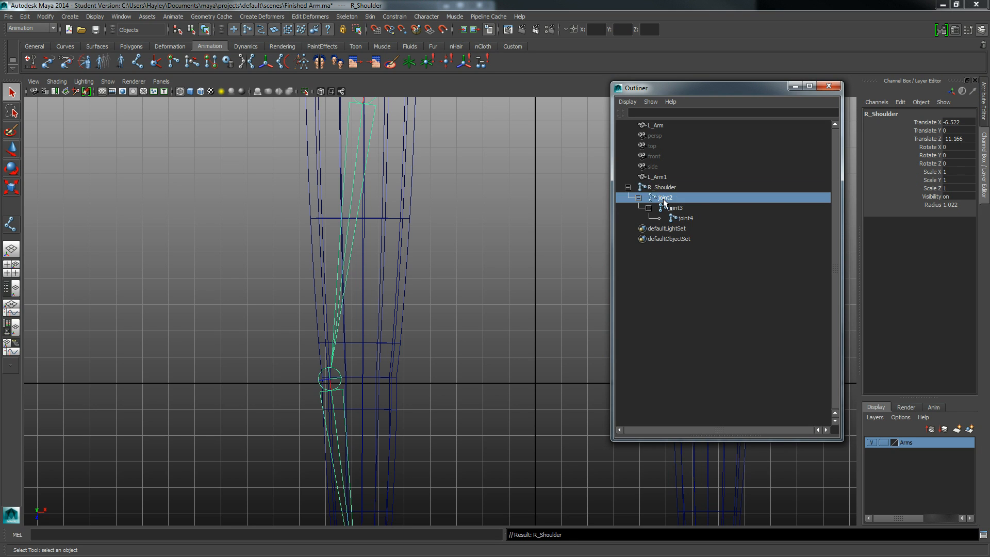
type("R_Elbow")
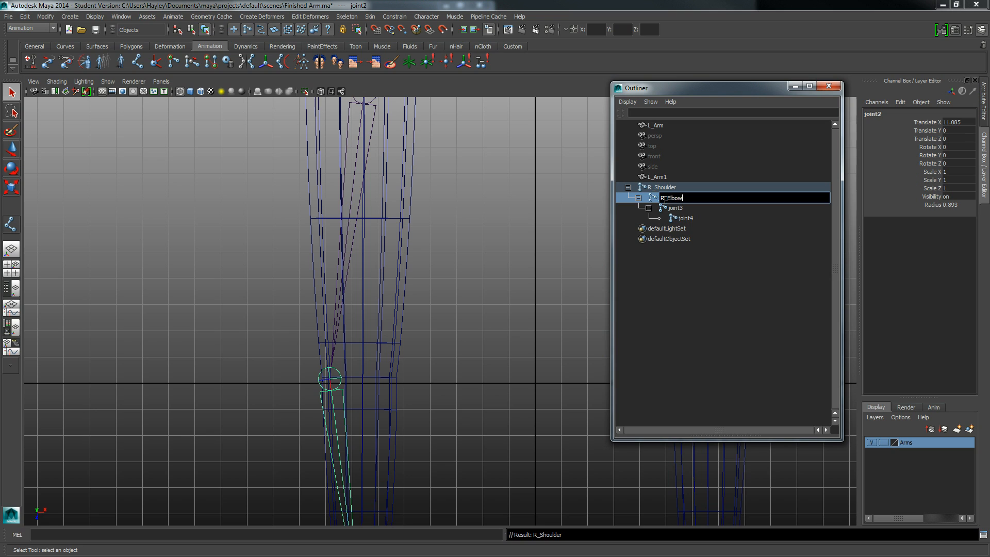
key("Return")
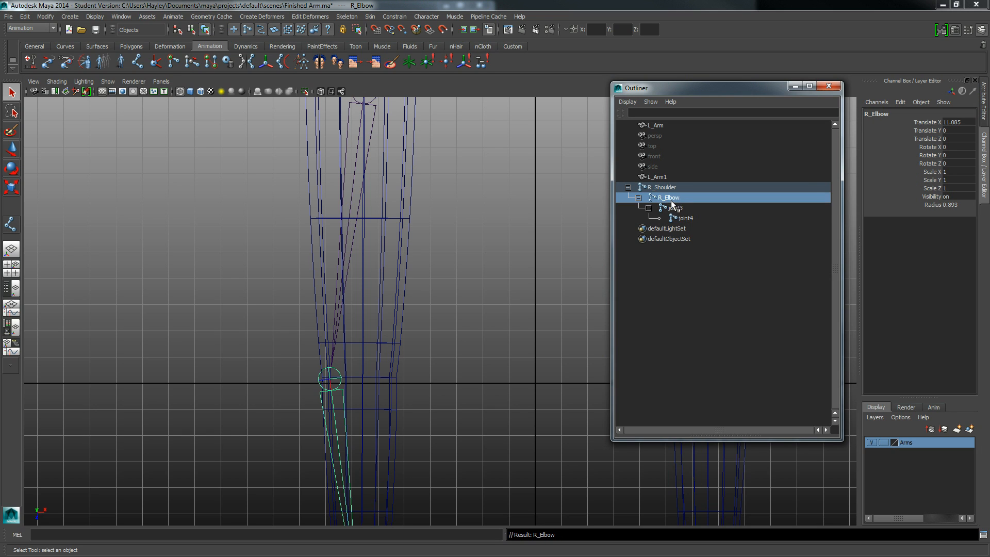
double_click(677, 208)
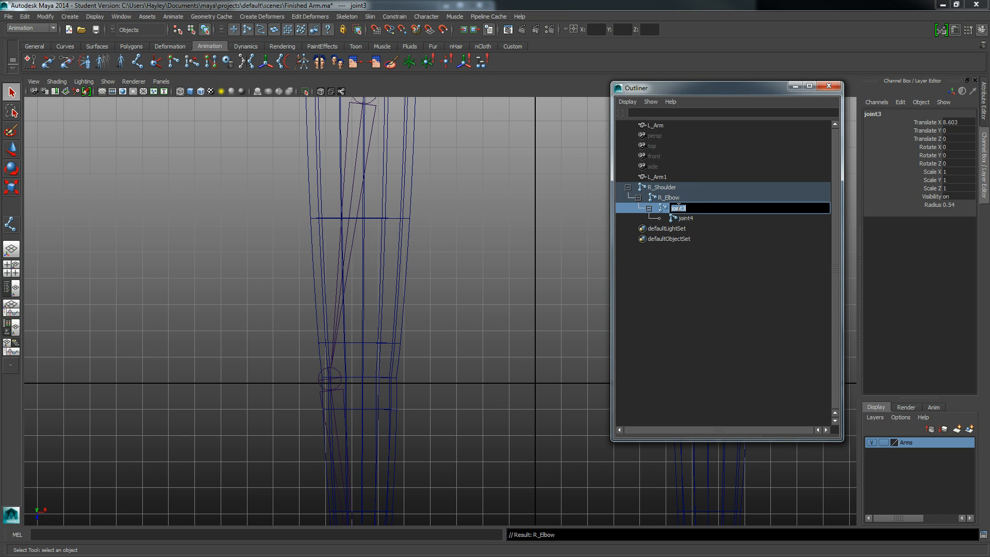
type("R_Wrist")
key("Return")
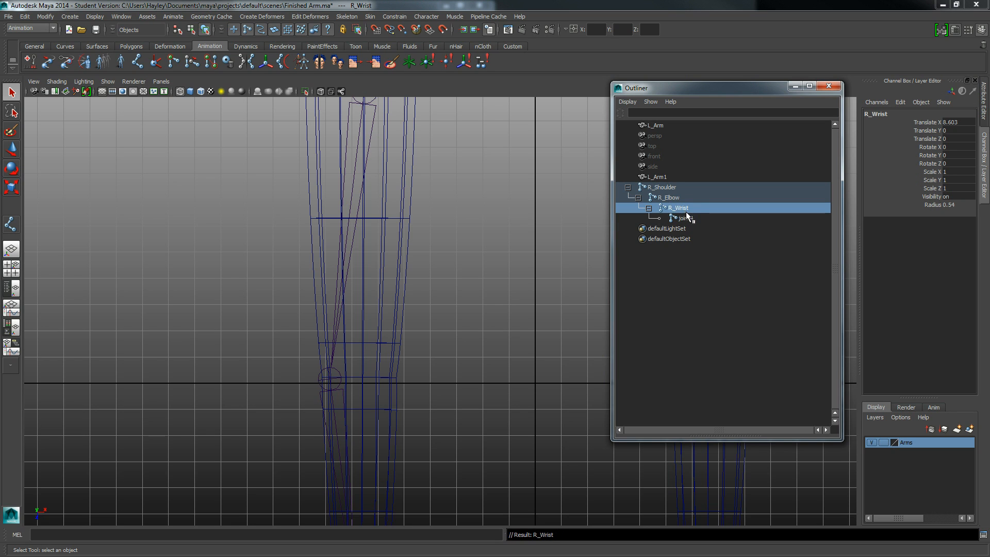
double_click(686, 216)
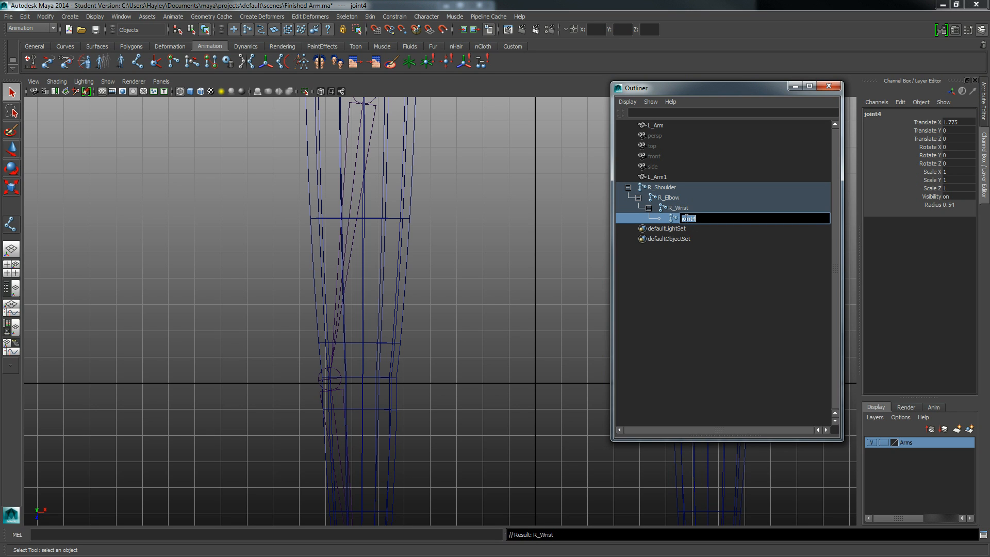
type("R_Hand")
key("Return")
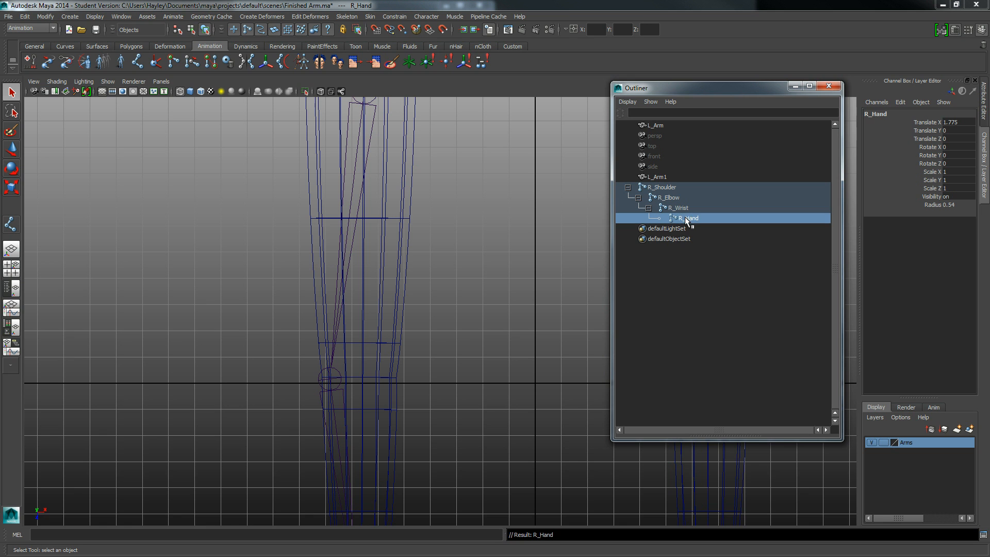
Place the first joint of a separate chain at the right hand's index knuckle, at about X -5.48, Z 12.24, using the Joint Tool
middle_click_drag(423, 305, 428, 253, "alt")
middle_click_drag(451, 330, 451, 252, "alt")
middle_click_drag(354, 291, 346, 253, "alt")
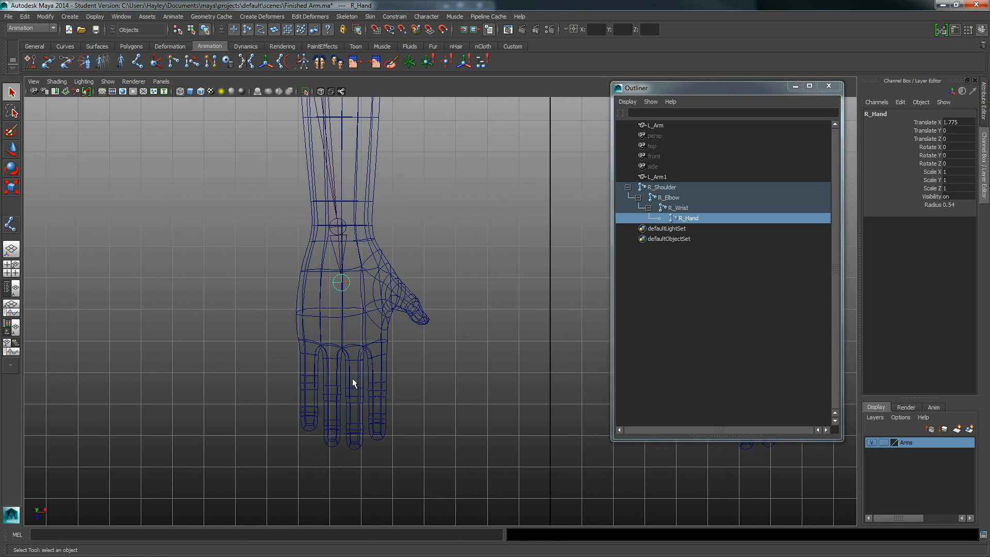
left_click(134, 64)
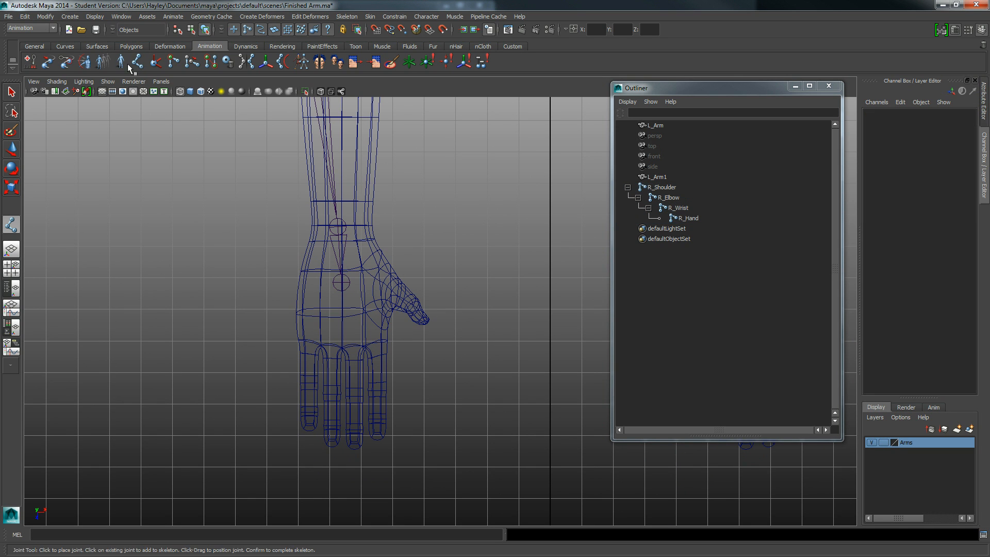
scroll(506, 265, "up", 5)
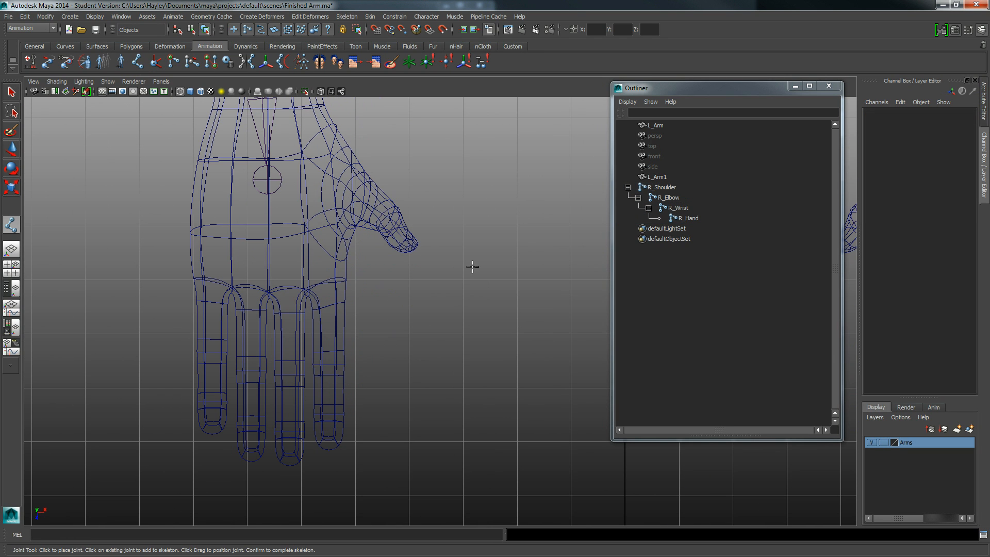
left_click(355, 17)
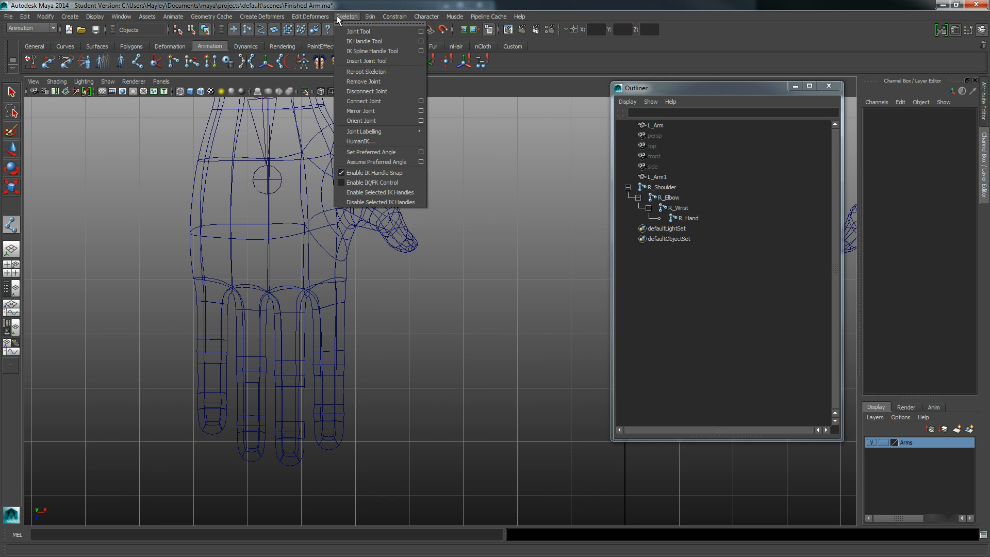
left_click(358, 32)
scroll(368, 229, "up", 4)
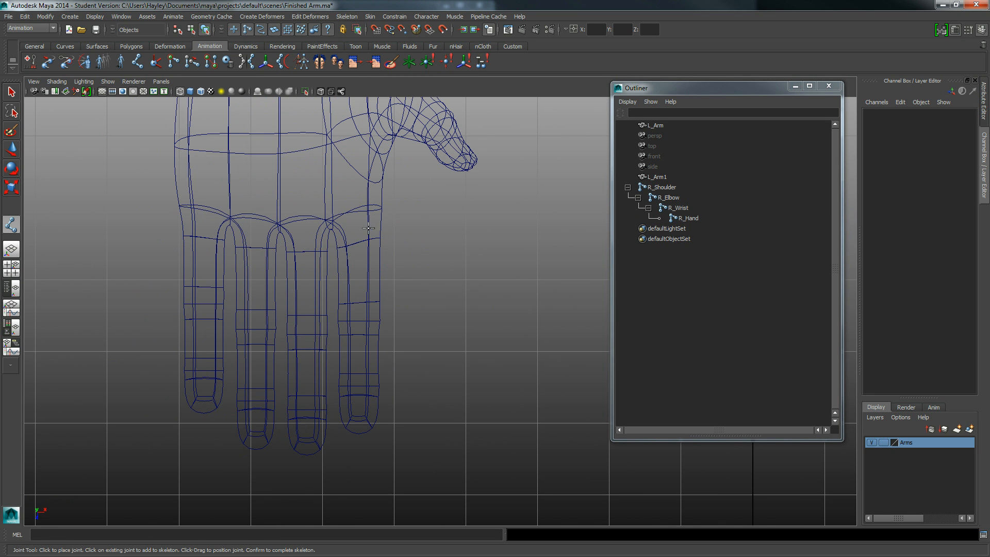
left_click(361, 225)
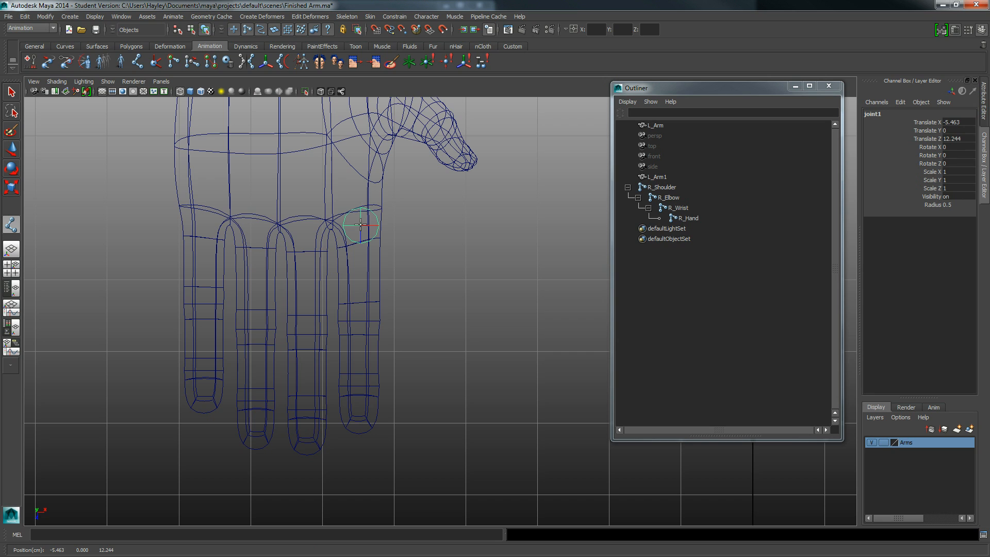
left_click_drag(361, 225, 360, 225)
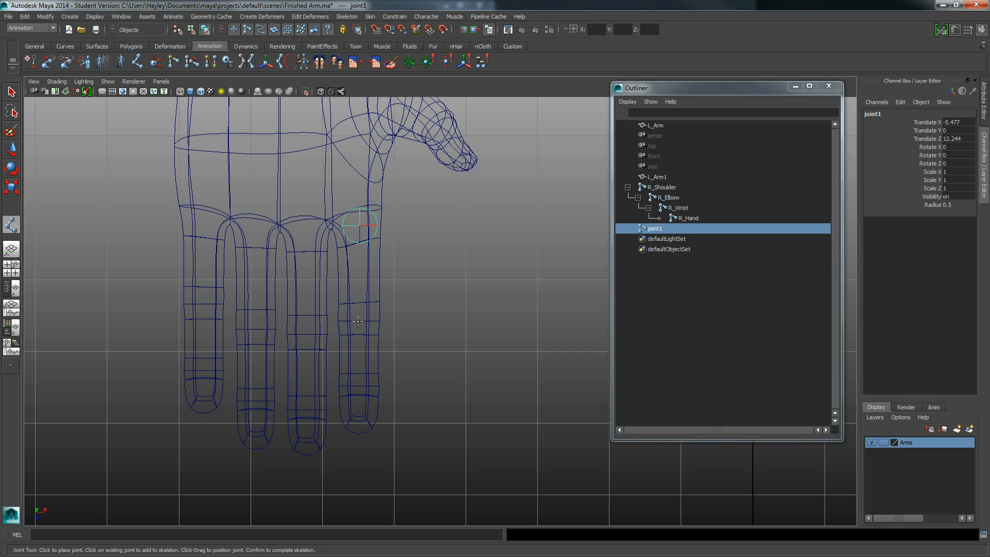
Extend the index finger chain with two joints at the finger bends and one at the fingertip, and finish the chain
mouse_move(358, 320)
left_mouse_down()
mouse_move(357, 311)
mouse_move(359, 321)
left_mouse_up()
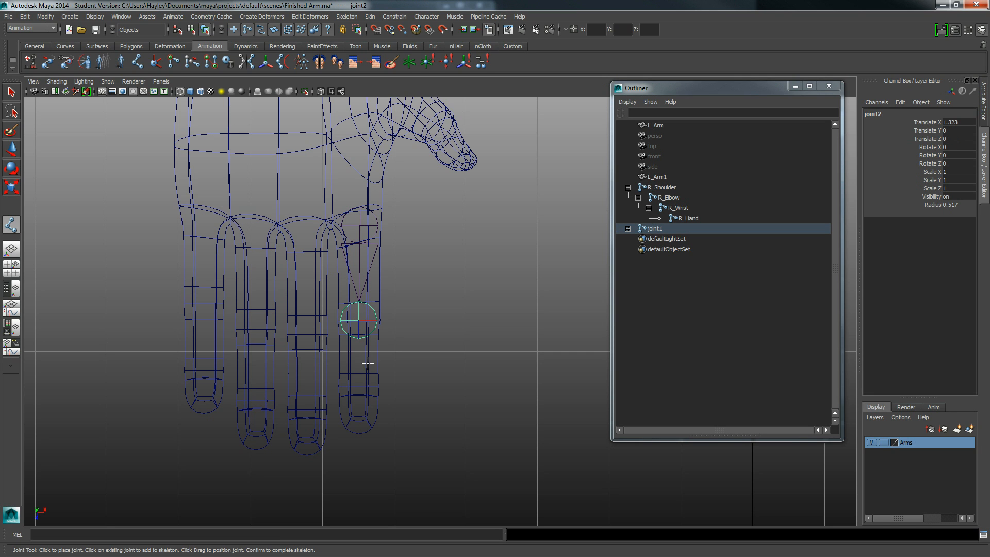
left_click(358, 386)
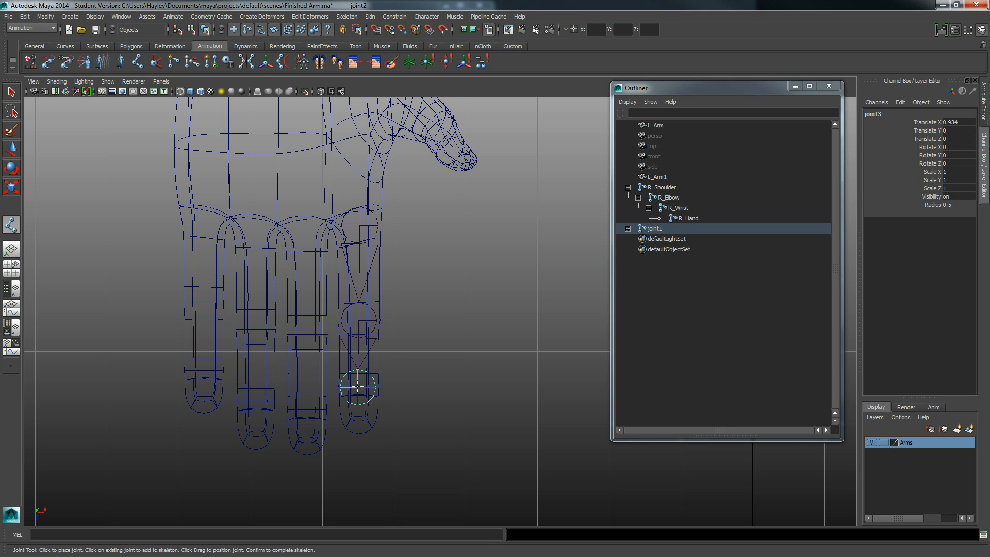
left_click_drag(360, 433, 360, 433)
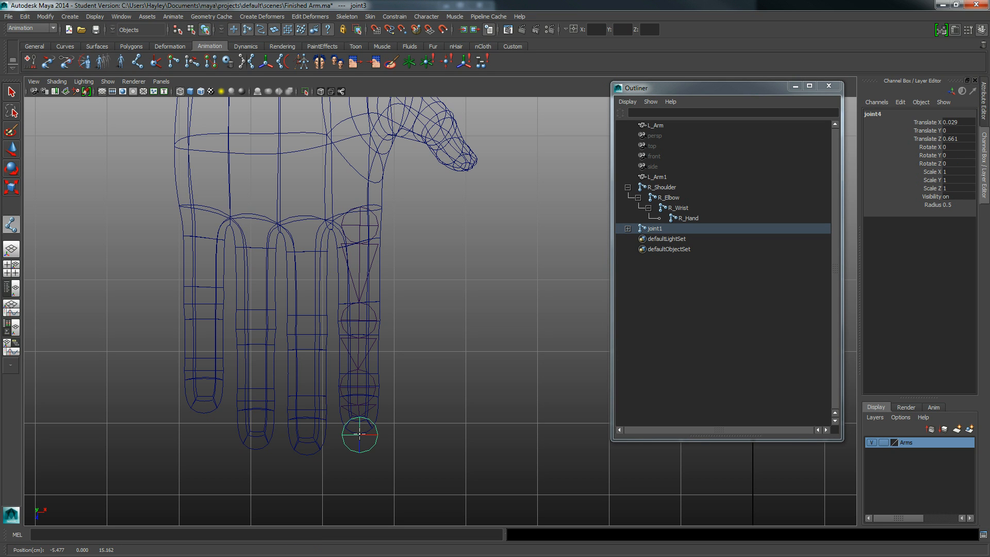
key("q")
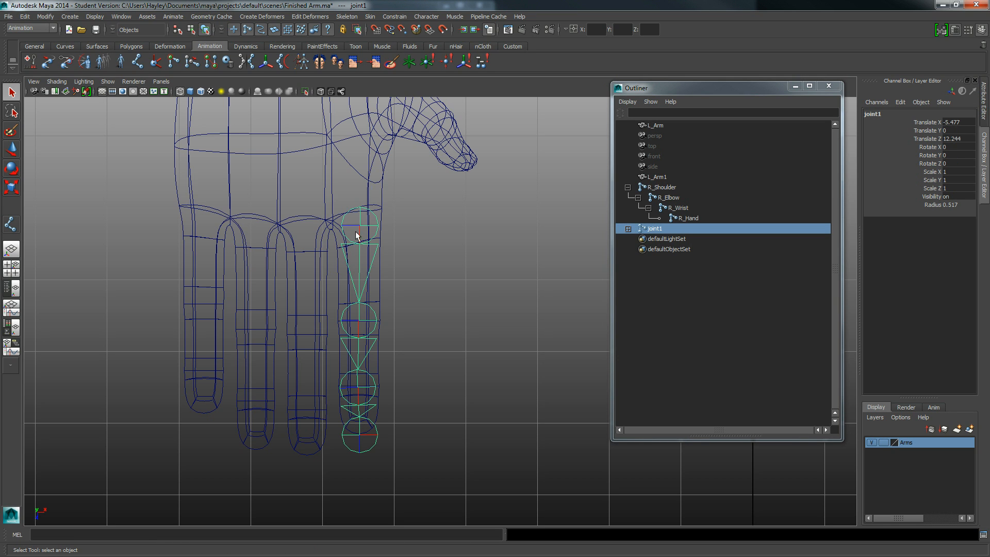
Set the joint display scale to 0.5 to shrink how the joints are drawn in the viewport
left_click(91, 17)
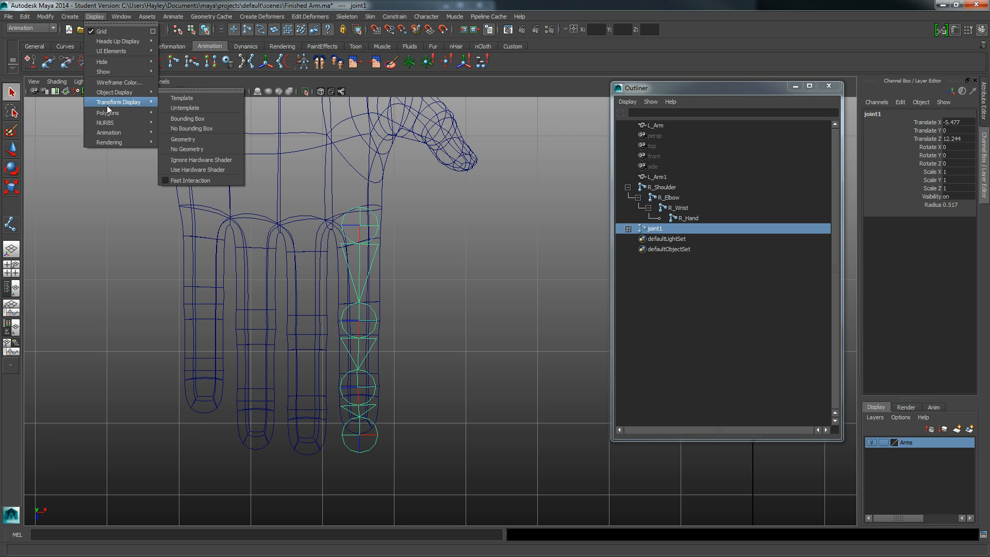
mouse_move(107, 135)
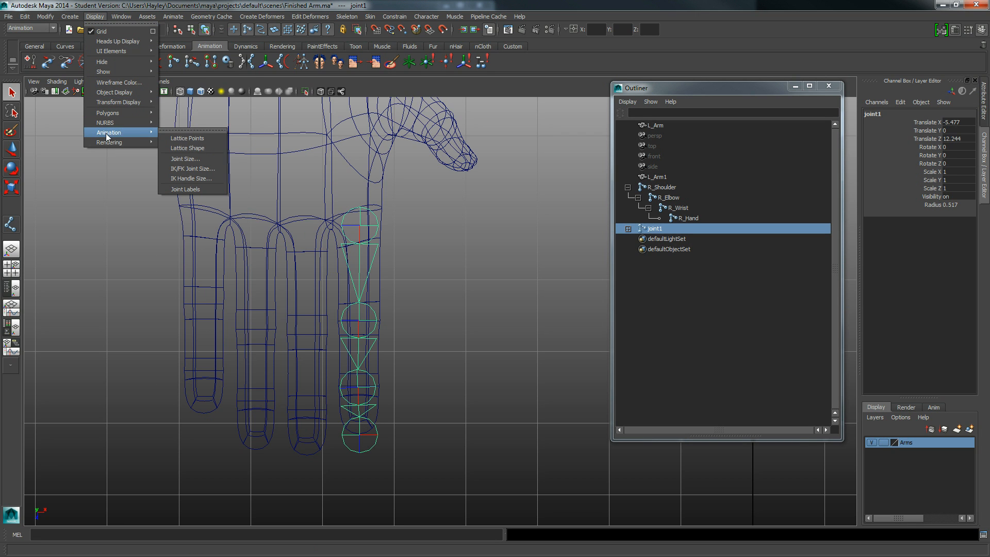
left_click(178, 157)
left_click_drag(351, 220, 339, 220)
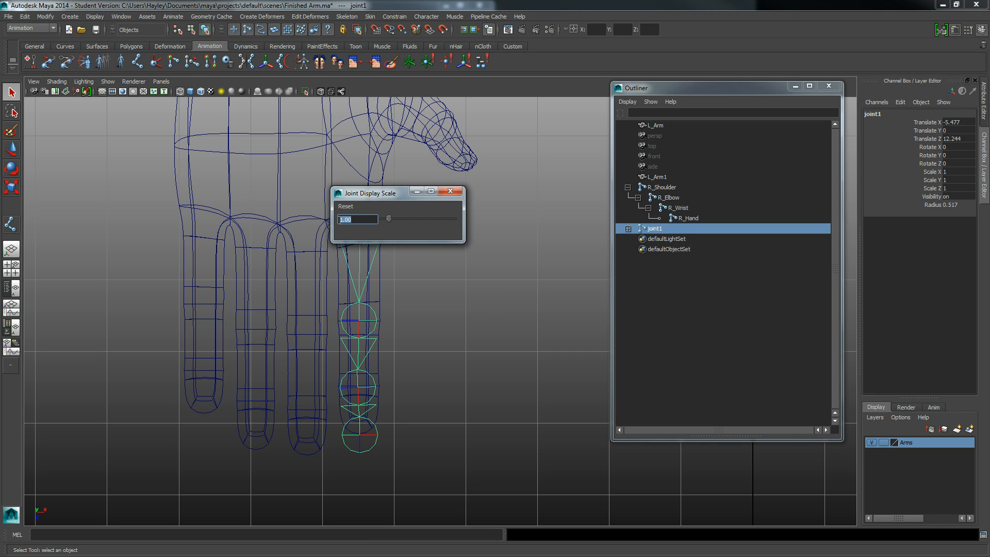
type(".5")
key("Return")
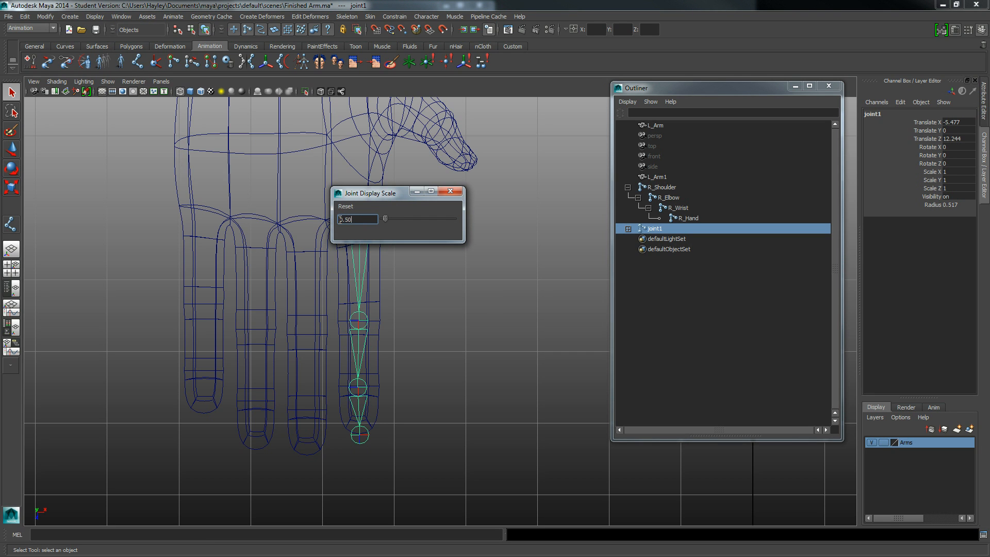
left_click(450, 191)
Move the whole index finger chain slightly at the knuckle, to about X -5.47, Z 12.22
right_click_drag(431, 190, 236, 251, "alt")
middle_click_drag(362, 276, 365, 258, "alt")
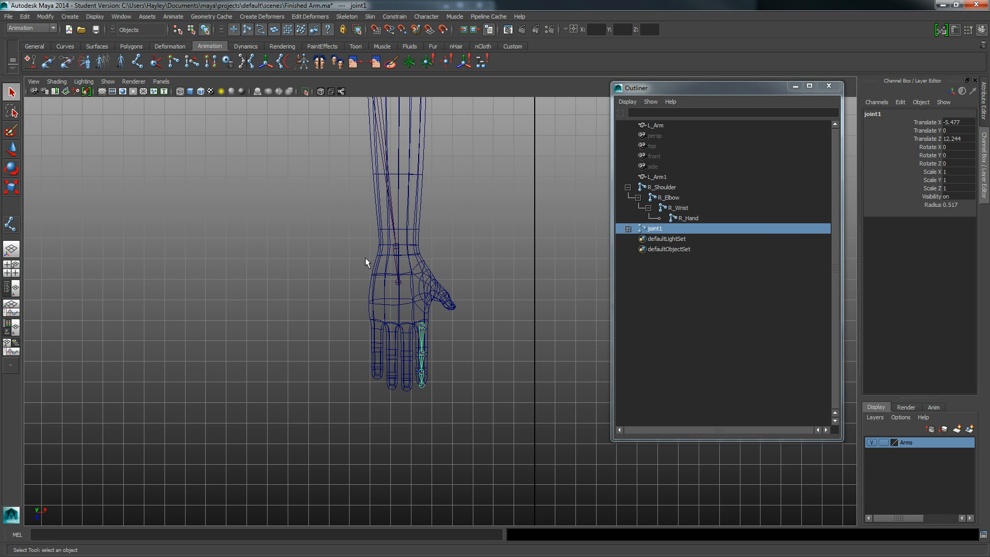
right_click_drag(365, 258, 543, 279, "alt")
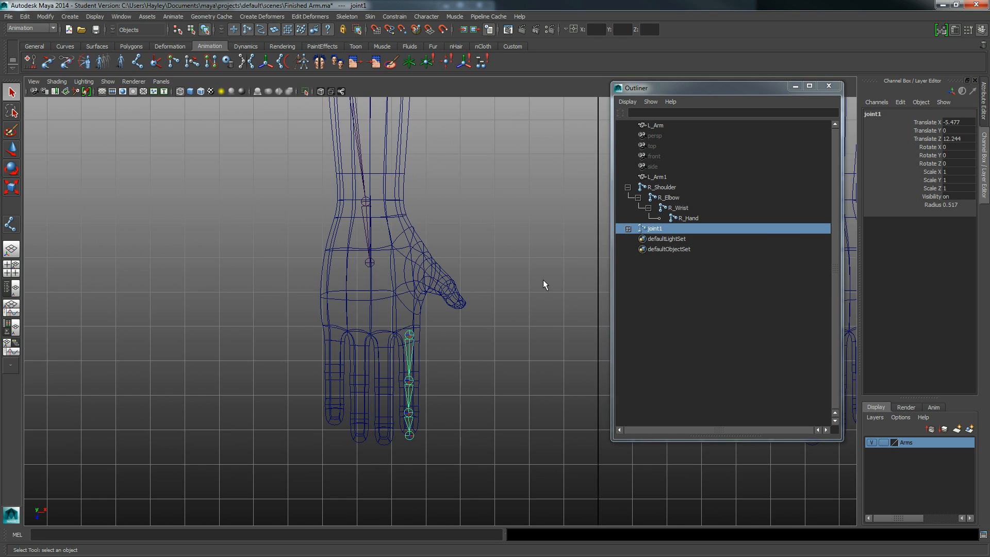
middle_click_drag(216, 262, 185, 211, "alt")
right_click_drag(184, 211, 678, 268, "alt")
middle_click_drag(356, 256, 424, 233, "alt")
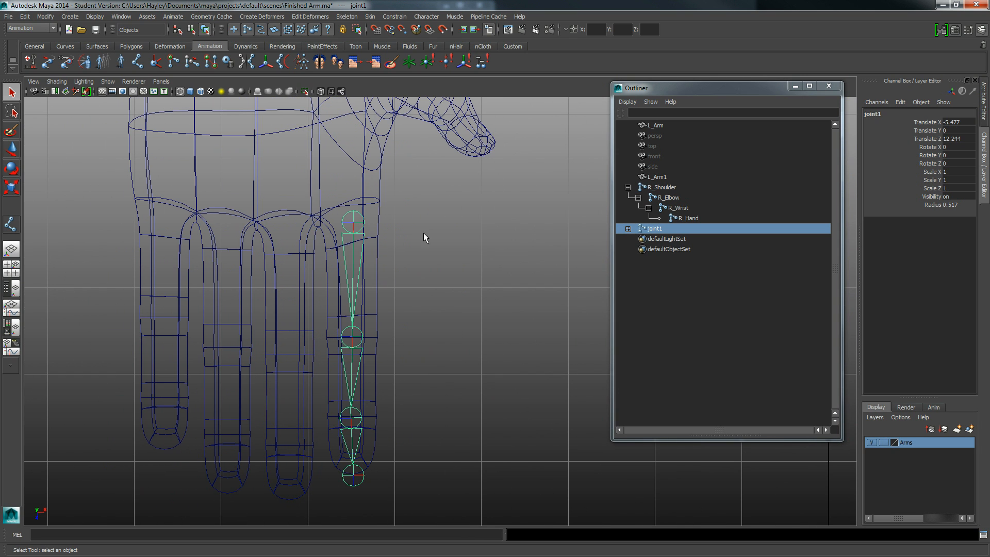
key("w")
left_click_drag(353, 223, 354, 220)
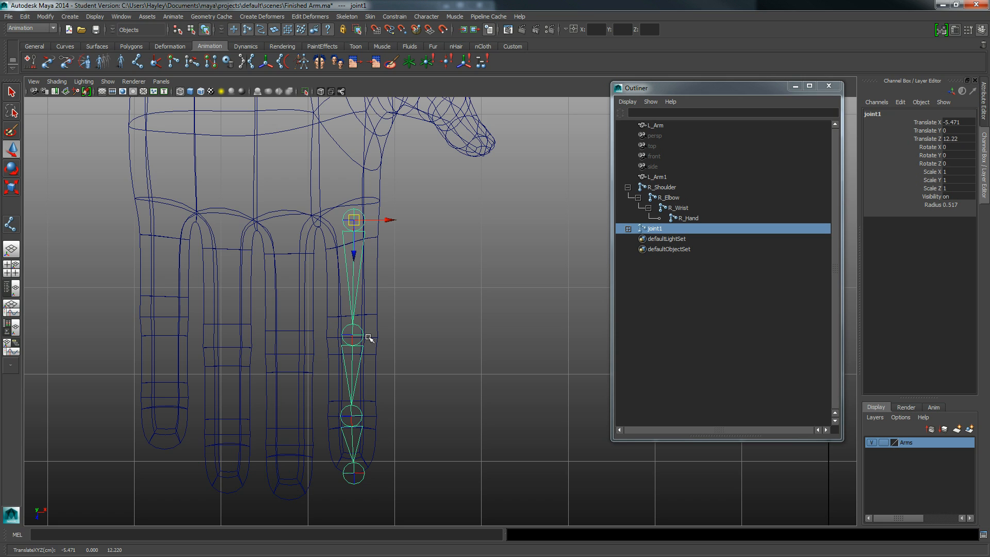
Shift only the pivot of the index finger's second joint onto the finger bend, to about Translate X 1.35, Z 0.006
left_click(359, 335)
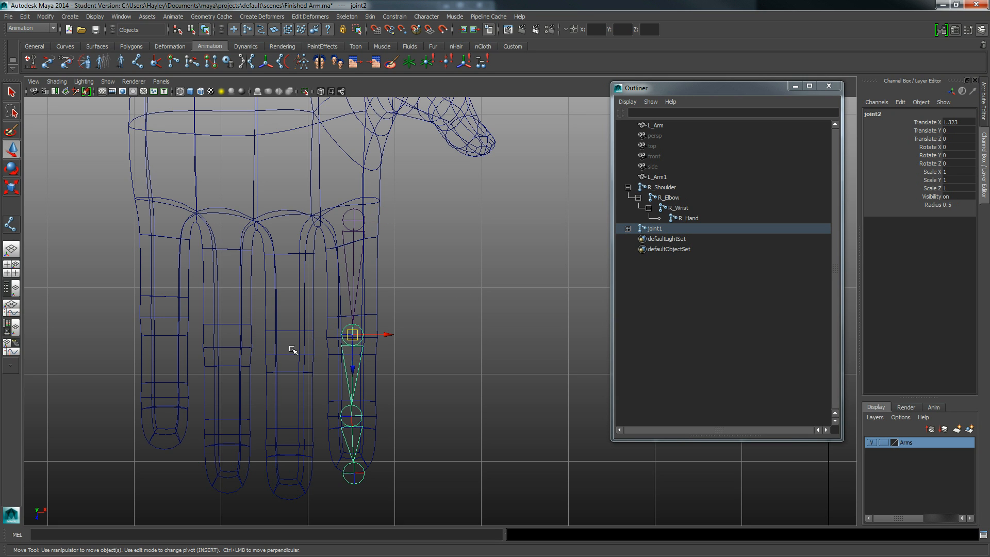
key("Insert")
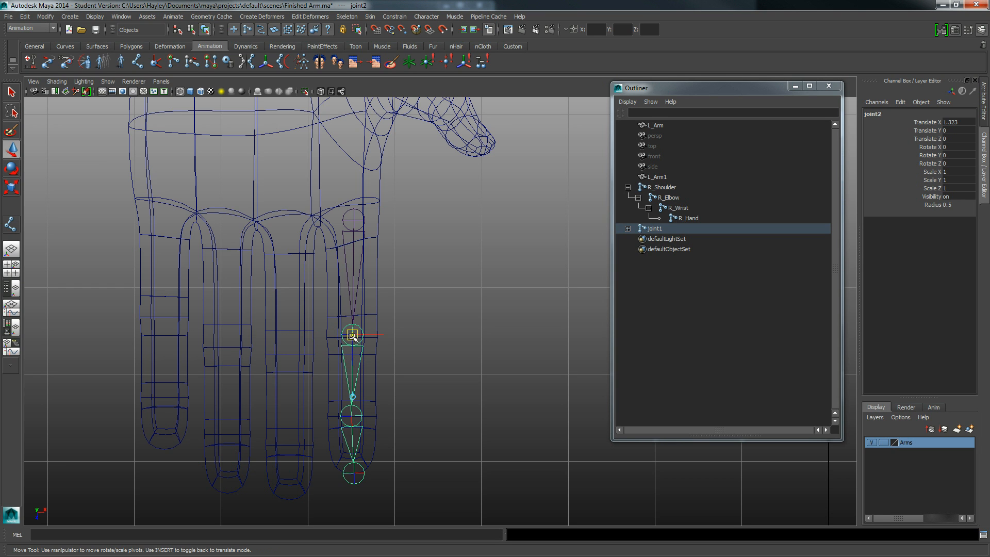
left_click_drag(353, 336, 353, 338)
key("Insert")
Shift only the pivot of the index finger's third joint to centre it on the last bend, at about Translate X 0.905, Z -0.016
right_click_drag(304, 355, 428, 339, "alt")
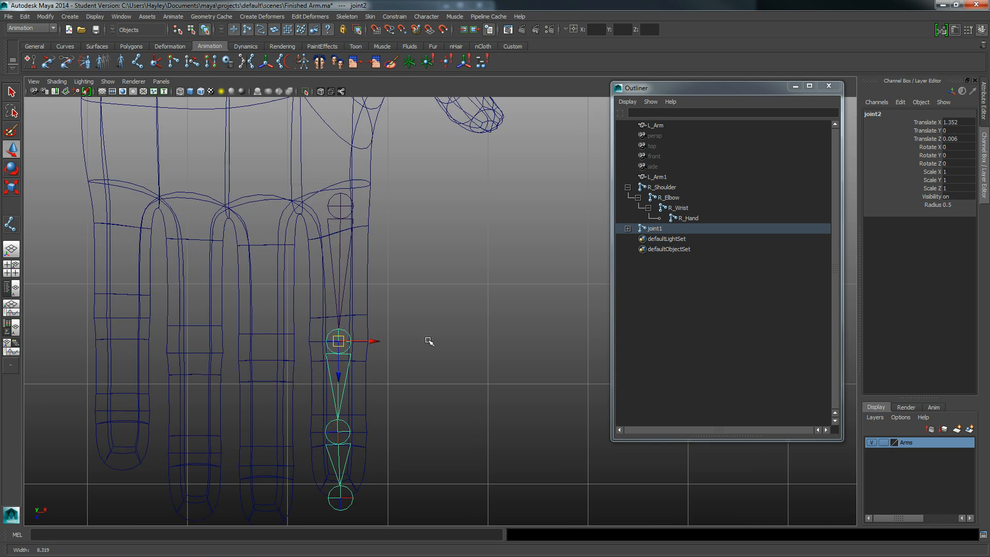
middle_click_drag(340, 477, 369, 335, "alt")
key("Insert")
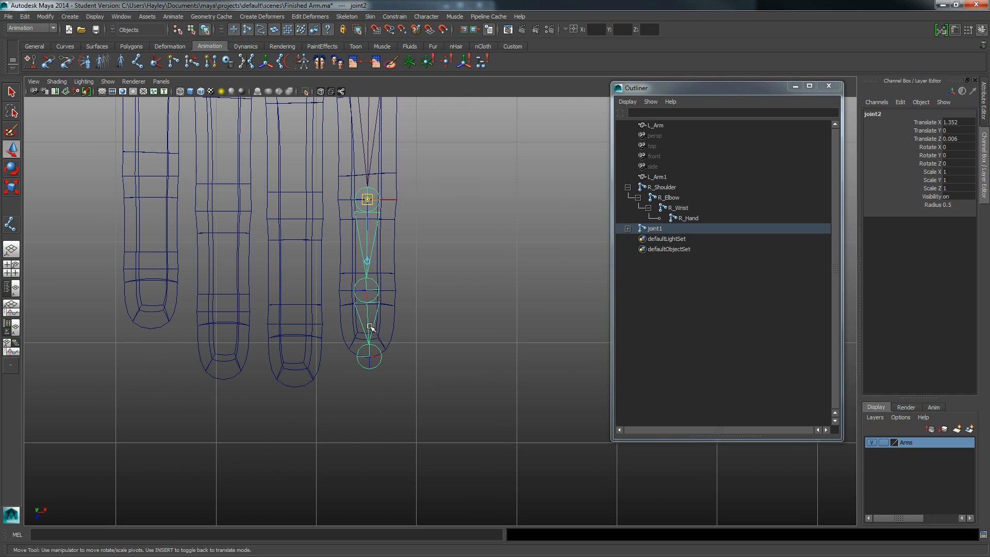
key("Insert")
left_click(365, 291)
key("Insert")
left_click_drag(366, 290, 368, 290)
key("Insert")
left_click(371, 357)
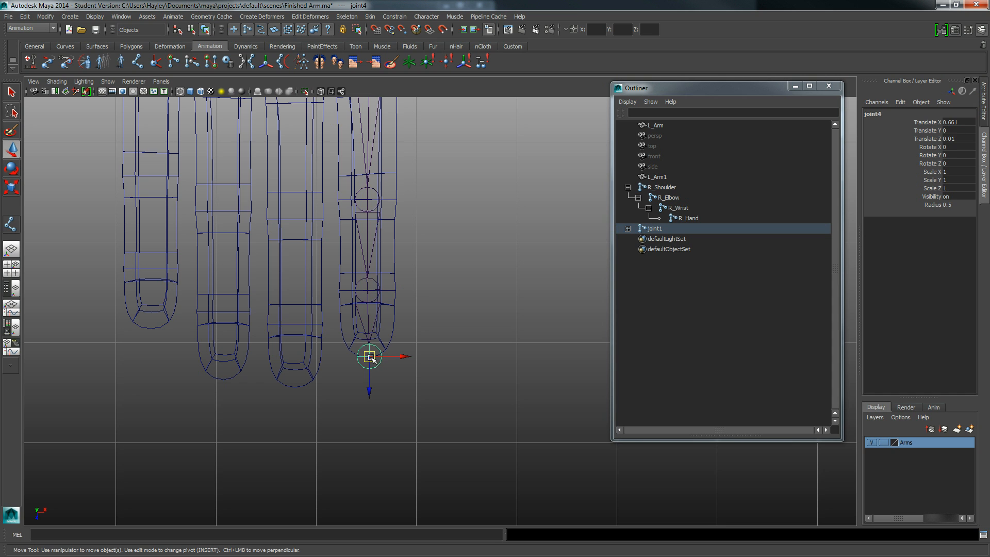
middle_click_drag(373, 224, 403, 310, "alt")
right_click_drag(402, 310, 411, 270, "alt")
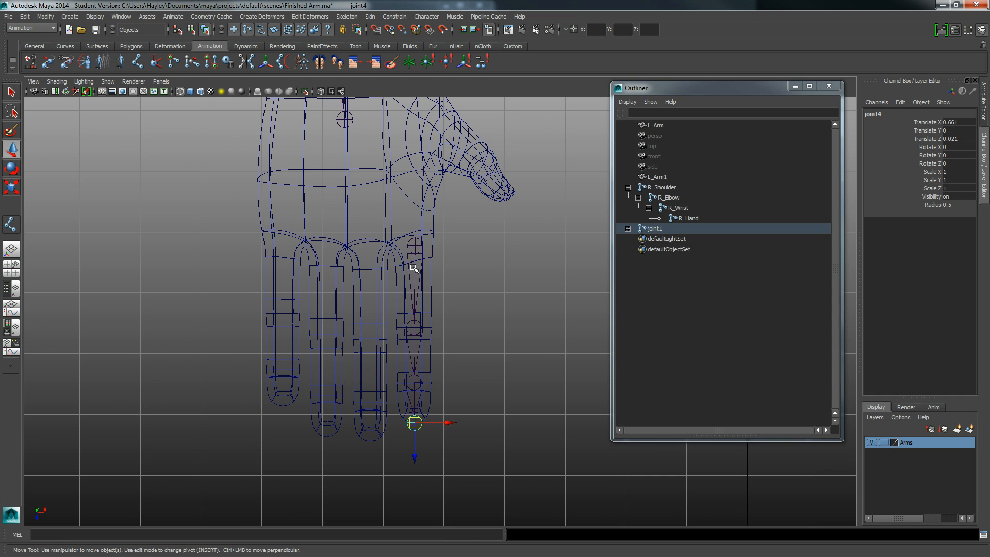
Expand the index finger chain in the Outliner and rename its first two joints as R_IFin_01 and R_IFin_02
left_click(628, 229)
double_click(654, 229)
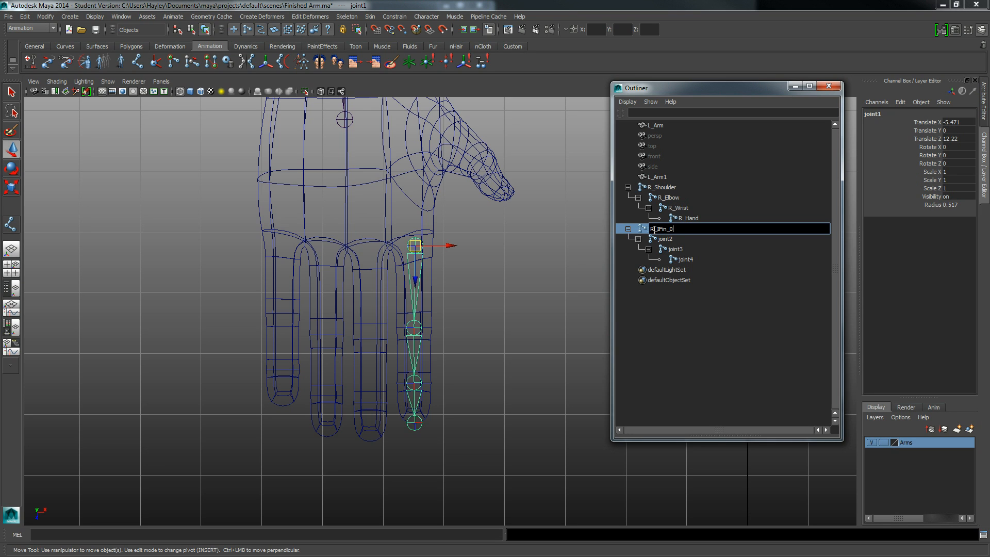
left_click_drag(678, 230, 614, 229)
key("ctrl+c")
double_click(665, 240)
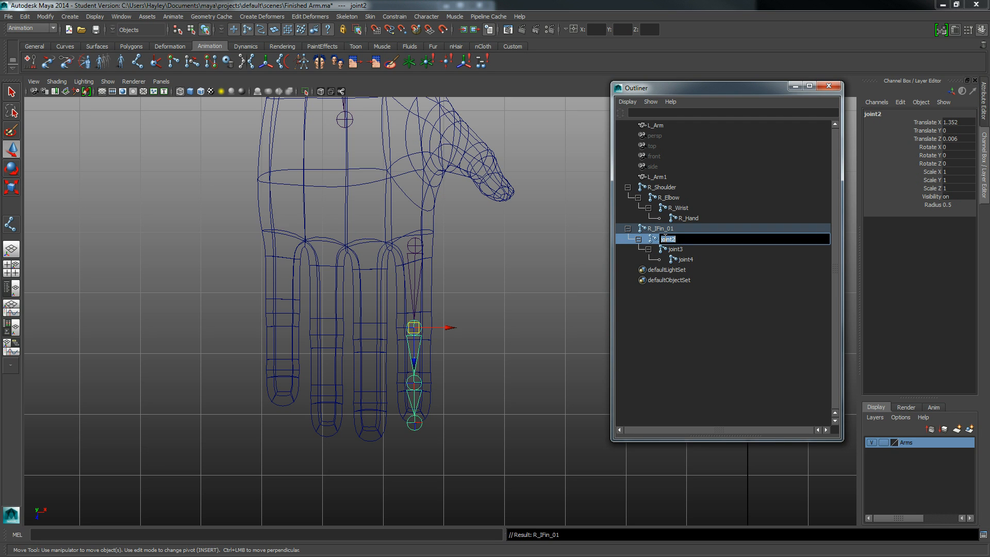
key("ctrl+v")
key("Return")
Rename the third index finger joint as R_IFin_03, reusing the second joint's copied name
double_click(679, 250)
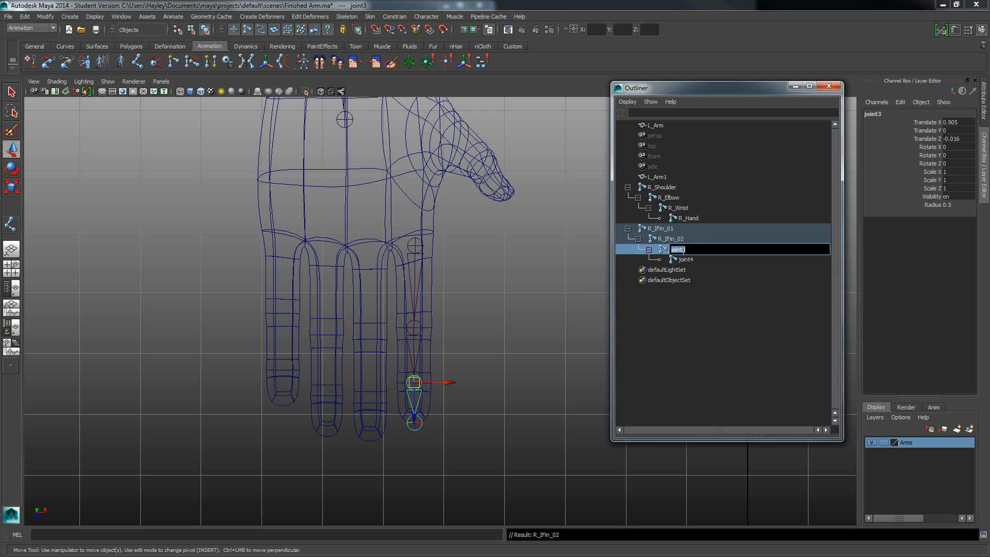
left_click(684, 250)
double_click(667, 239)
key("ctrl+c")
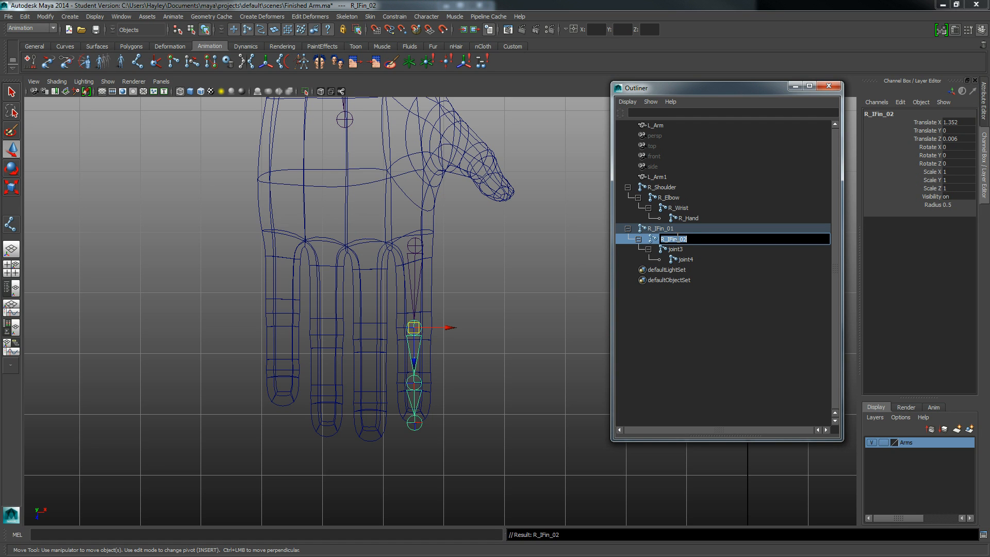
double_click(684, 249)
key("ctrl+v")
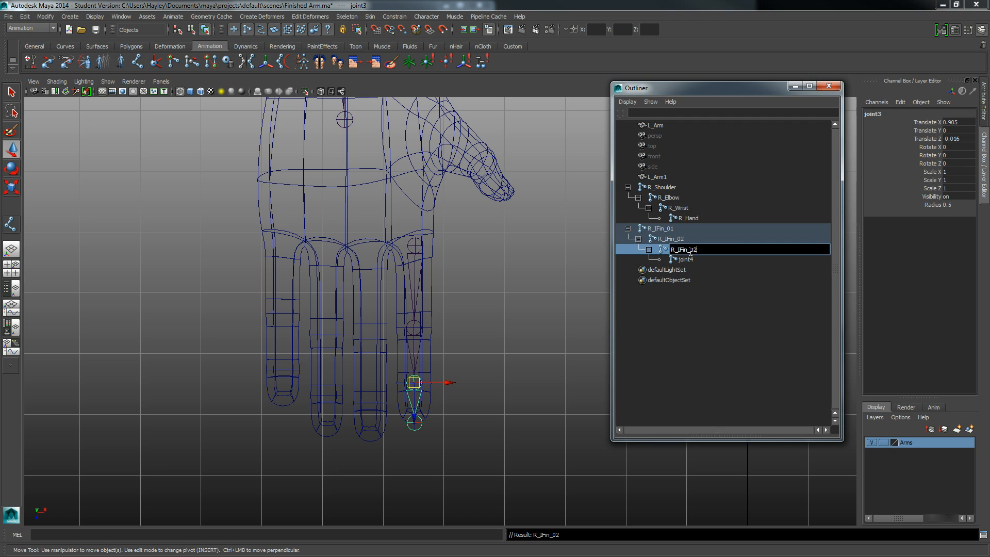
key("BackSpace")
type("3")
key("Return")
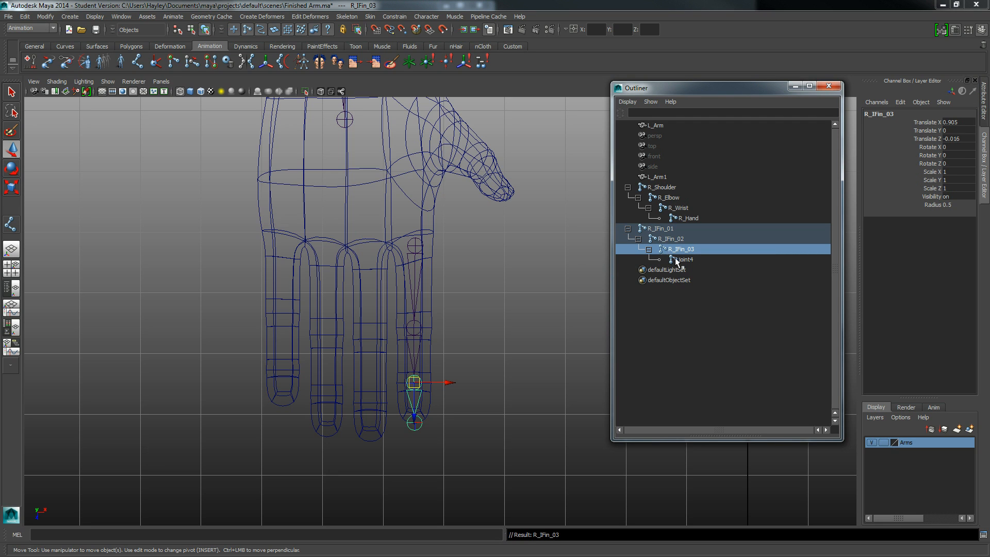
Rename the index fingertip joint as R_IFin_04
double_click(688, 259)
key("ctrl+v")
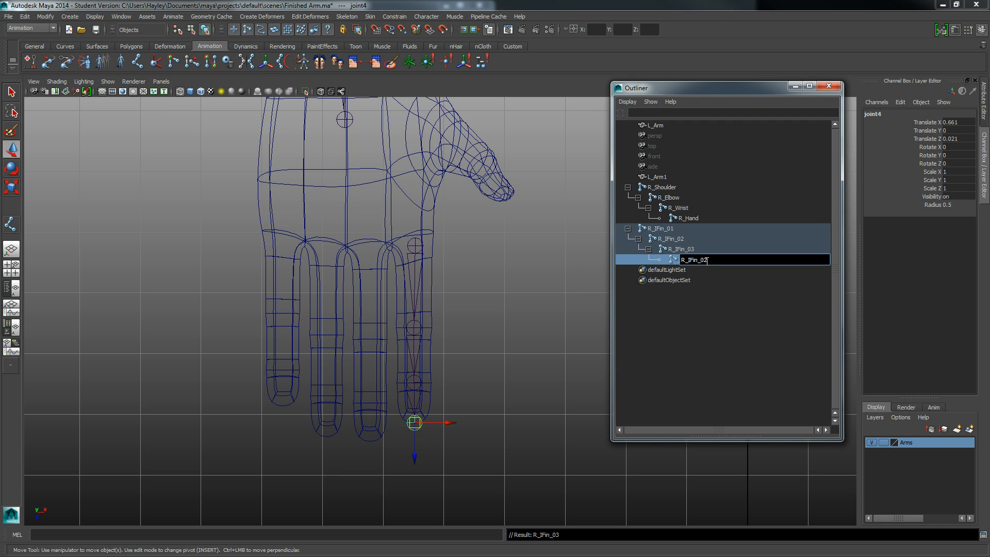
key("BackSpace")
type("4")
key("Return")
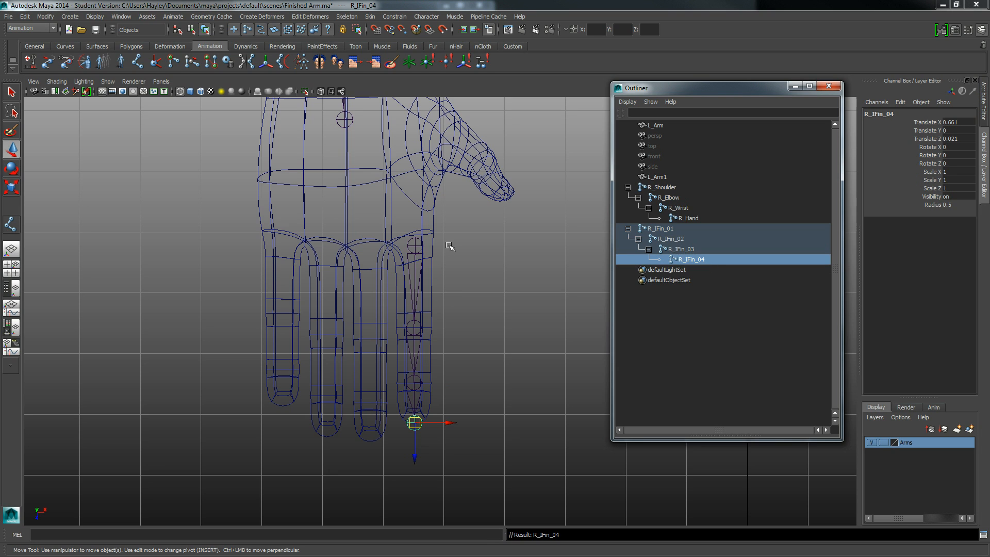
Duplicate the R_IFin_01 chain three times and place the copies in the middle, ring and little fingers, starting at their knuckles
left_click(414, 246)
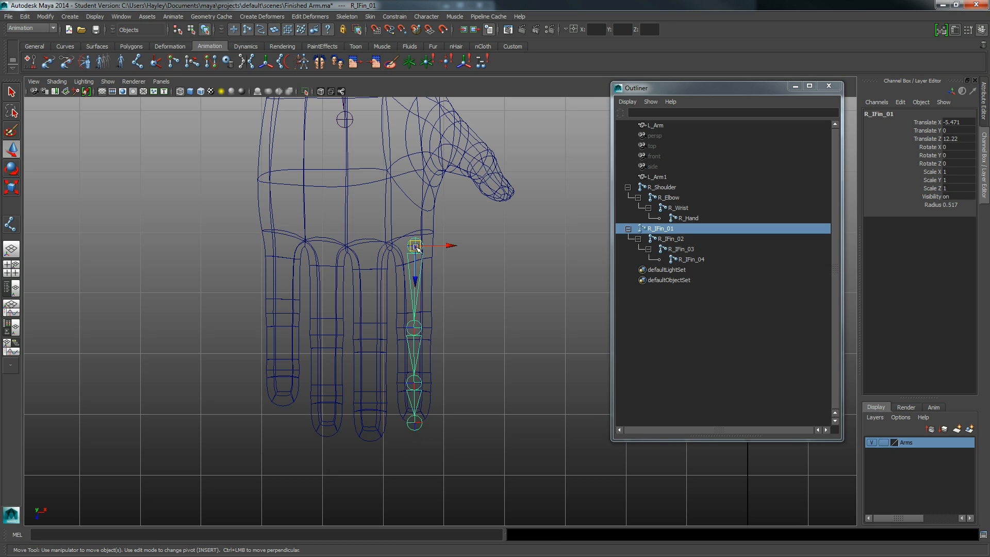
key("ctrl+d")
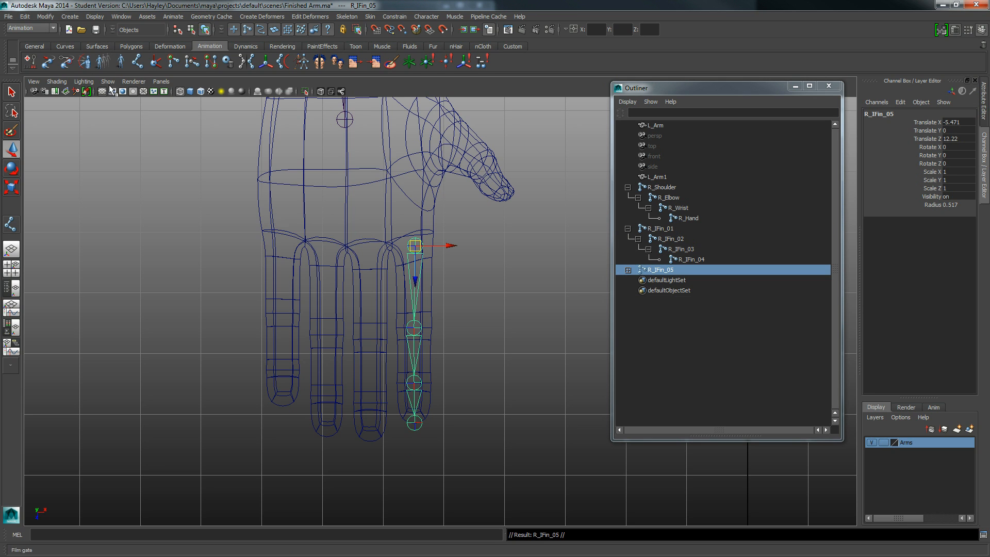
left_click(25, 16)
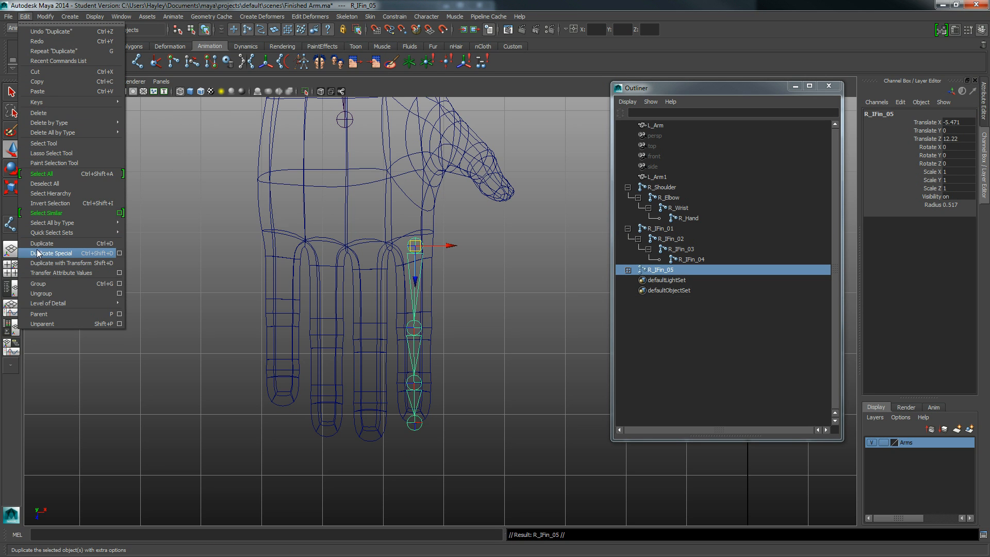
left_click(405, 242)
left_click_drag(406, 242, 283, 239)
key("ctrl+d")
key("ctrl+d")
Shift the pivots of the middle finger's second and third joints onto the bends, to about Translate X 1.37 and 1.05
scroll(427, 258, "up", 3)
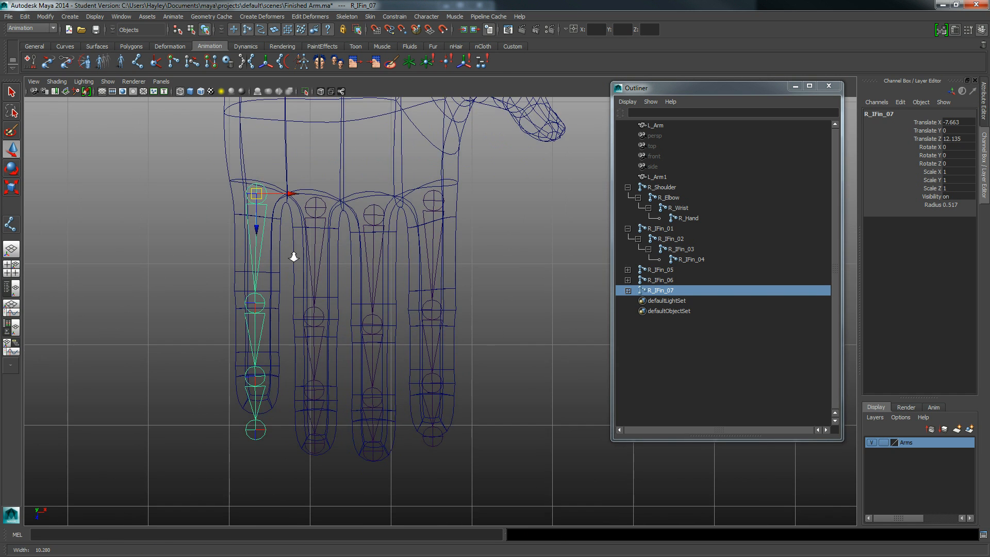
scroll(293, 257, "up", 2)
left_click(357, 192)
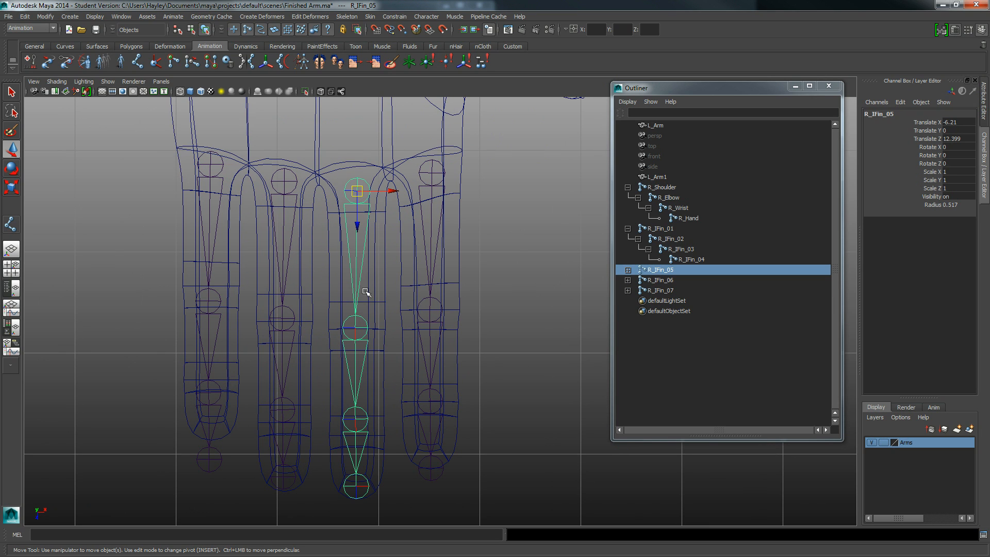
left_click(366, 322)
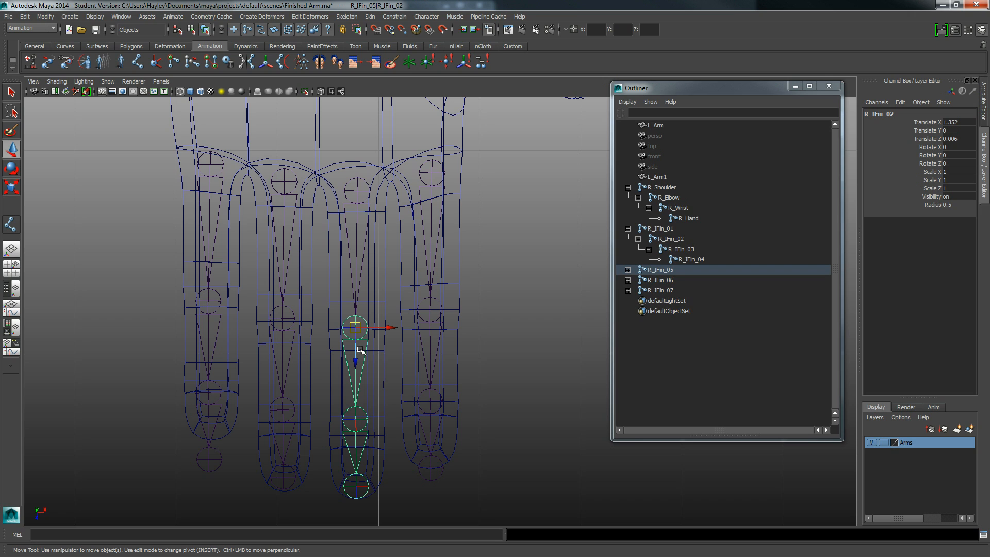
left_click_drag(355, 328, 358, 332)
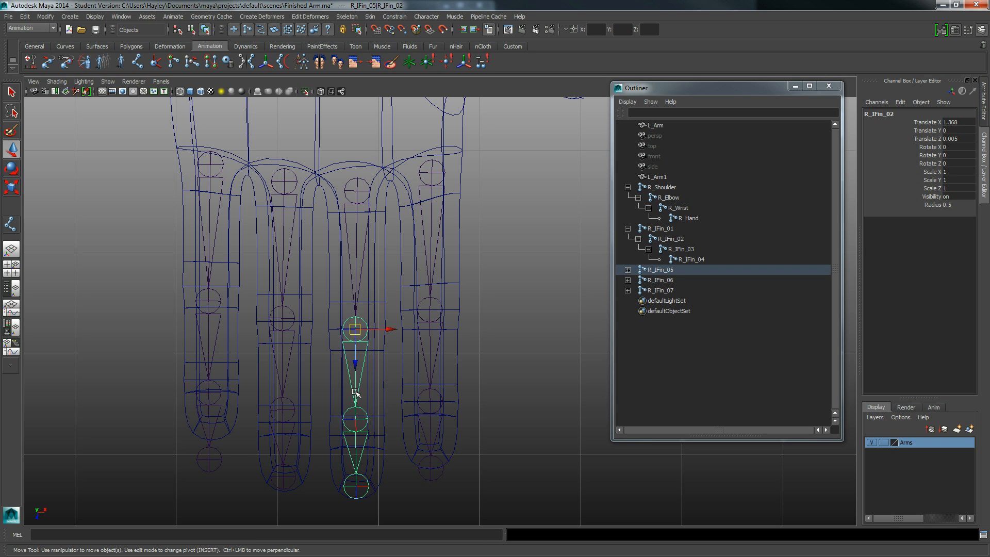
left_click(356, 419)
scroll(361, 392, "up", 3)
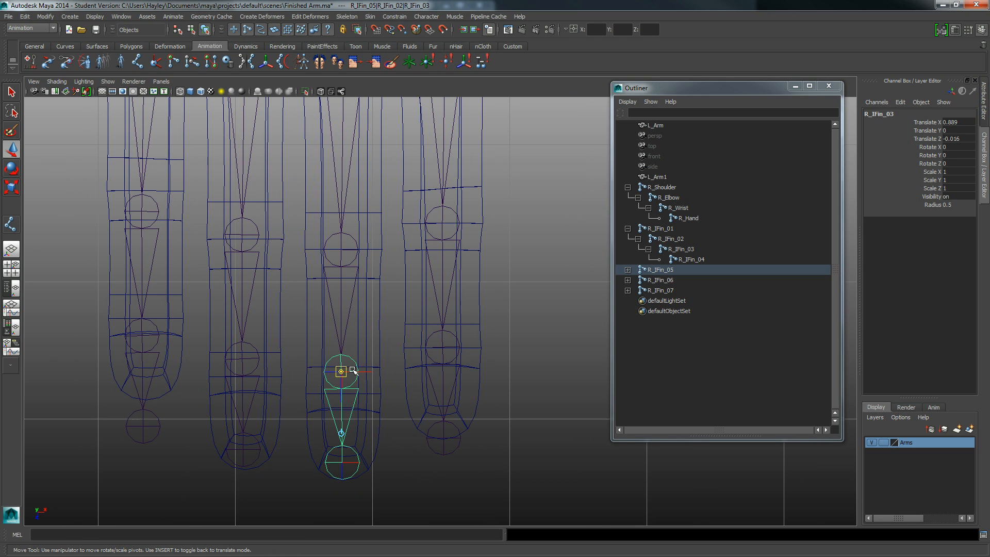
left_click_drag(343, 372, 342, 395)
Shift the pivots of the ring finger's second and third joints onto the bends, the third to about Translate X 1.0
middle_click_drag(243, 226, 259, 307, "alt")
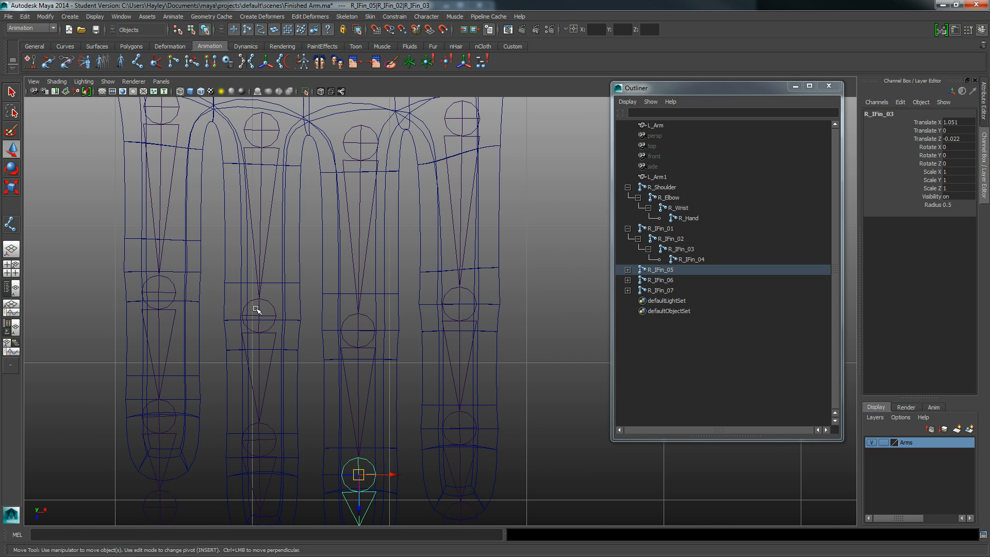
left_click(256, 309)
left_click_drag(259, 316, 259, 320)
middle_click_drag(259, 320, 285, 232, "alt")
left_click(284, 348)
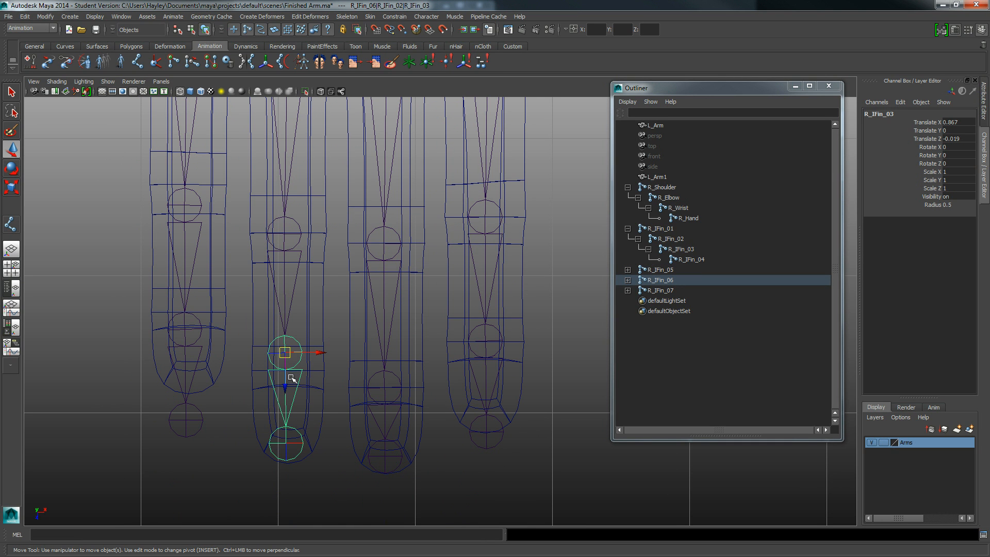
key("Insert")
left_click_drag(286, 369, 287, 387)
middle_click_drag(249, 343, 290, 350, "alt")
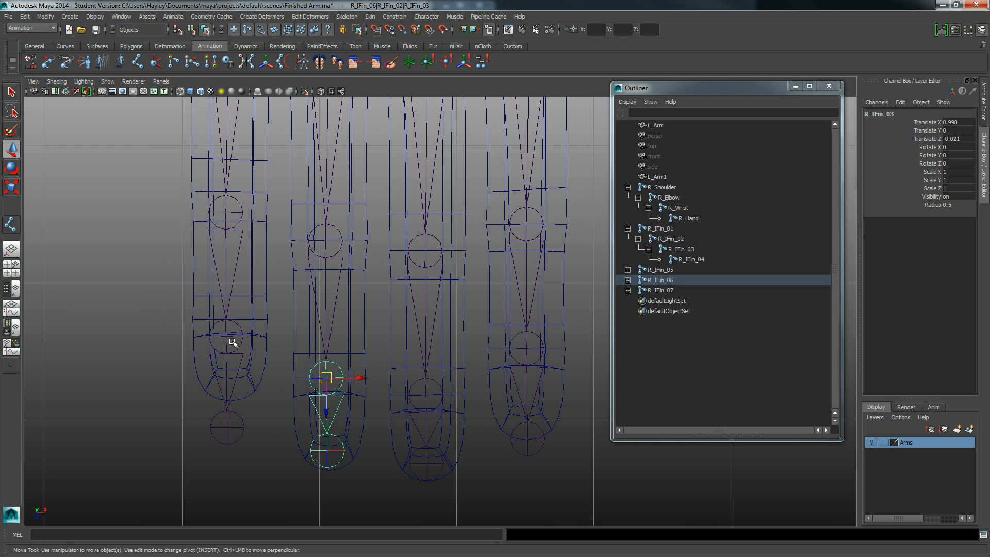
Shift the pivots of the little finger's third joint and fingertip joint into place, the fingertip to about Translate X 0.59
middle_click_drag(258, 241, 278, 314, "alt")
scroll(277, 310, "down", 1)
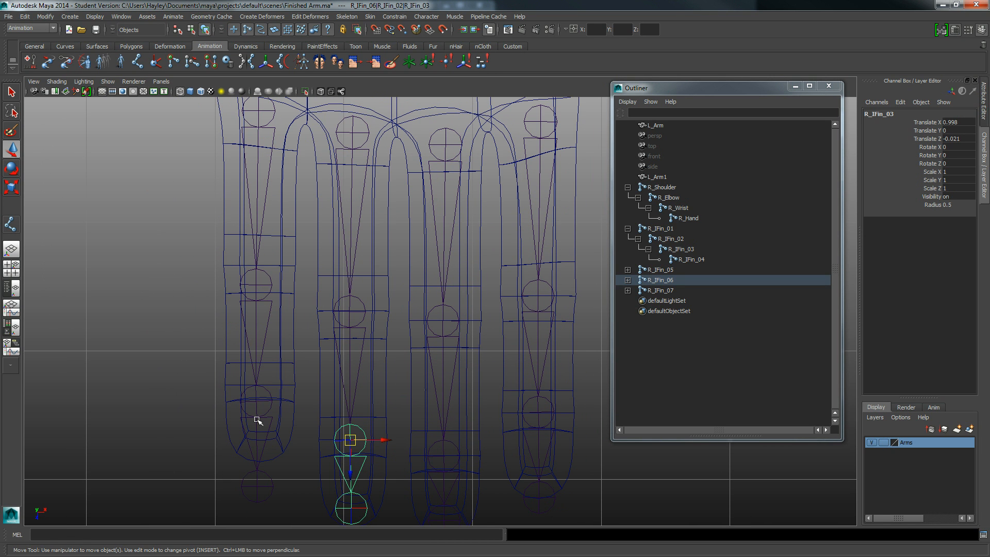
left_click(257, 397)
left_click_drag(257, 397, 254, 409)
left_click(261, 482)
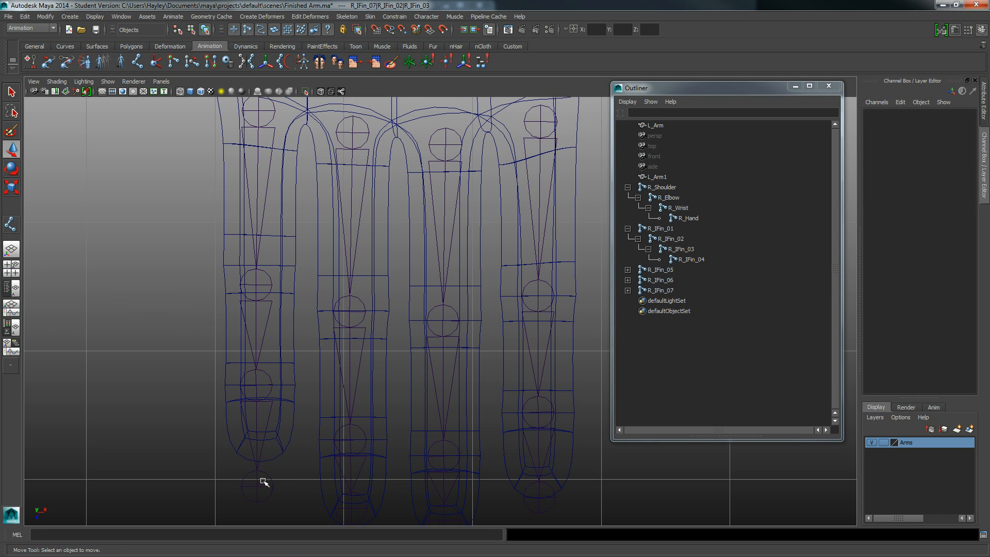
left_click(258, 493)
left_click_drag(256, 506, 259, 479)
middle_click_drag(261, 475, 251, 388, "alt")
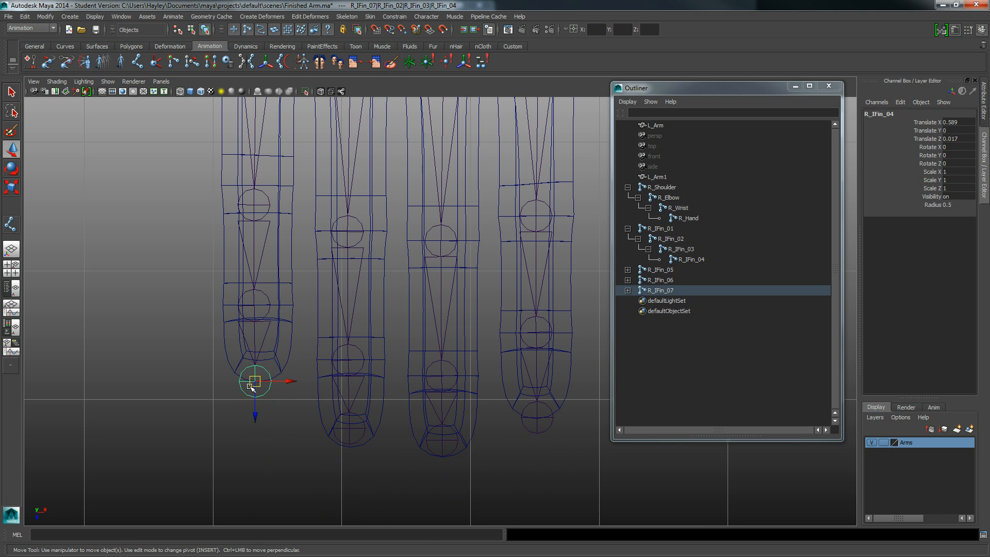
Shift the pivots of the ring and middle fingertip joints toward the finger ends, to about Translate X 0.68 and 0.62
left_click(351, 430)
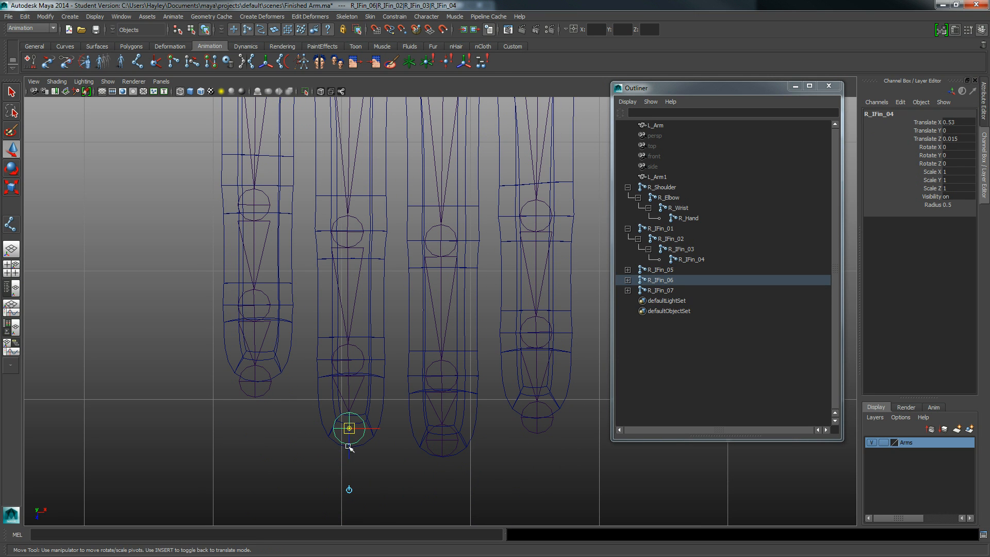
left_click_drag(349, 448, 349, 468)
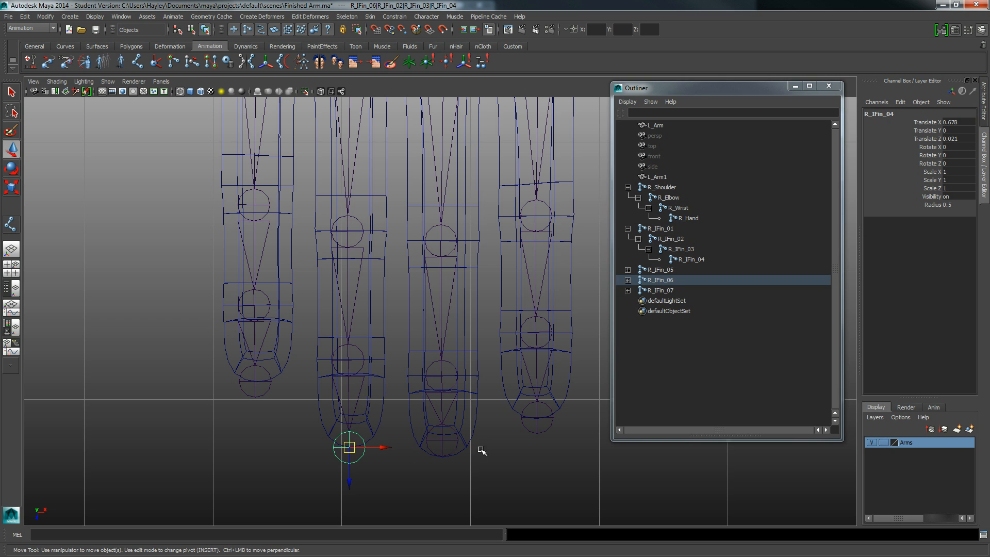
left_click(445, 442)
left_click_drag(442, 464, 443, 477)
Shift the pivot of the little finger's second joint onto the bend, to about Translate X 1.2
middle_click_drag(393, 347, 294, 354, "alt")
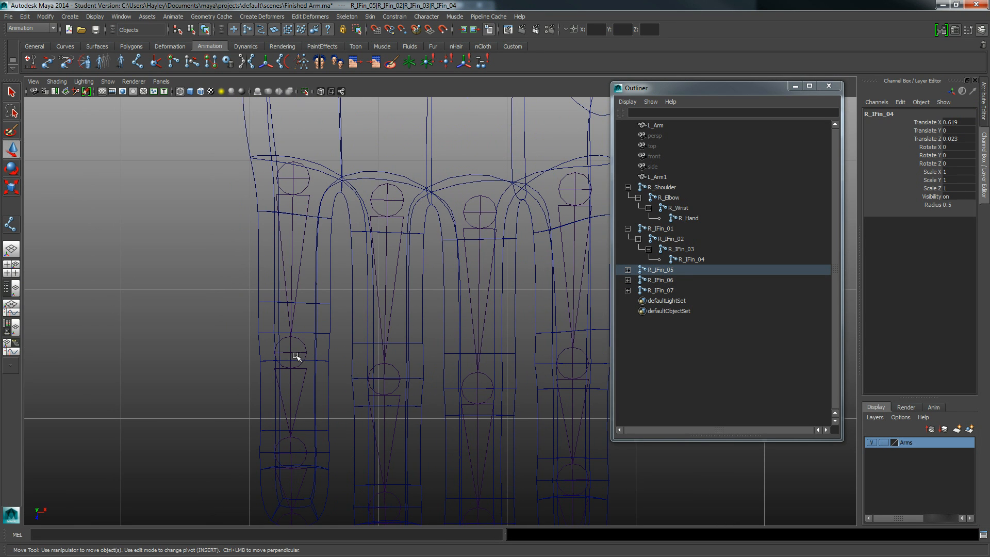
left_click(292, 355)
left_click_drag(292, 376, 290, 356)
Duplicate the little finger's joint chain and place the copy at the thumb base, about Translate X -5.48 and Z 10.19
right_click_drag(516, 253, 424, 256, "alt")
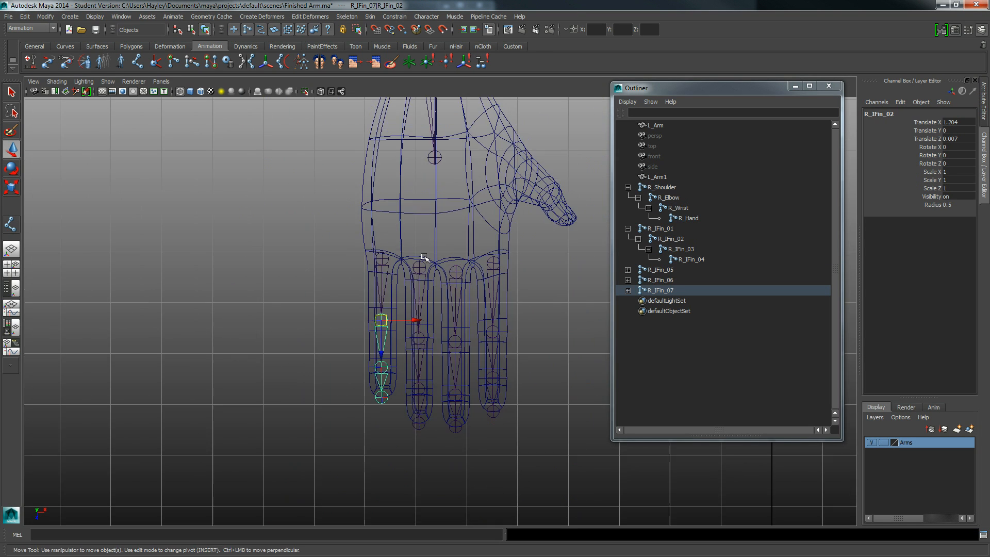
middle_click_drag(438, 246, 382, 320, "alt")
left_click(325, 333)
key("Up")
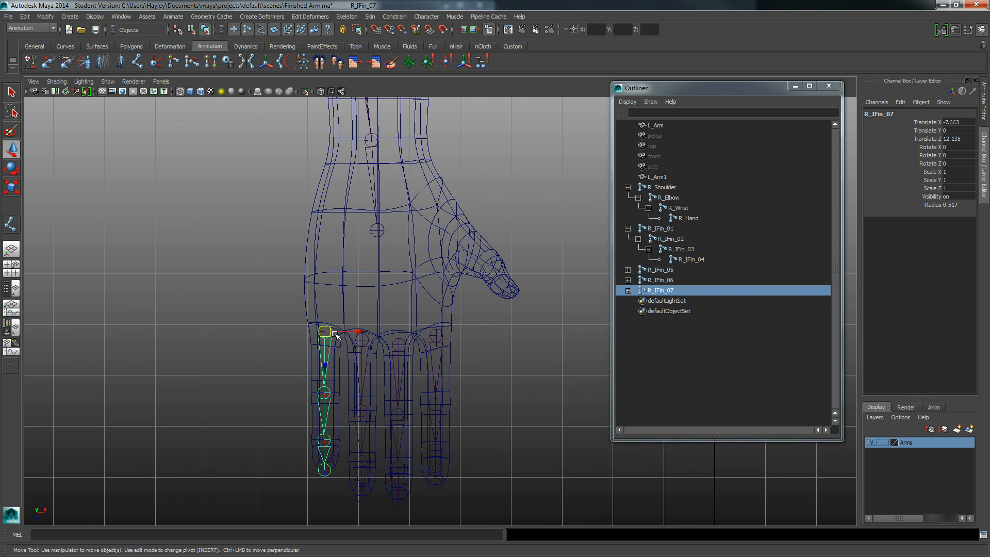
key("ctrl+d")
left_click_drag(332, 336, 439, 238)
middle_click_drag(373, 250, 319, 274, "alt")
right_click_drag(318, 274, 389, 268, "alt")
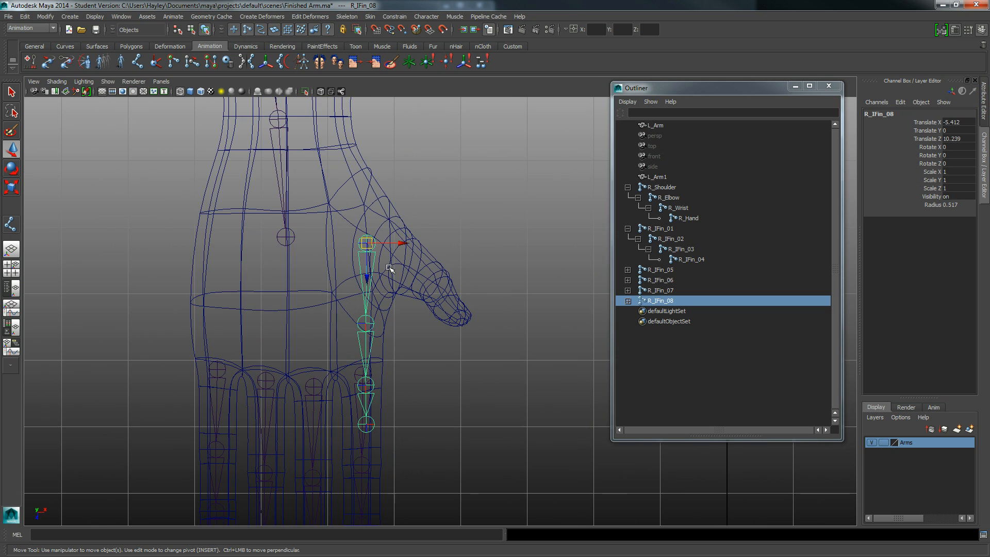
left_click_drag(368, 243, 363, 241)
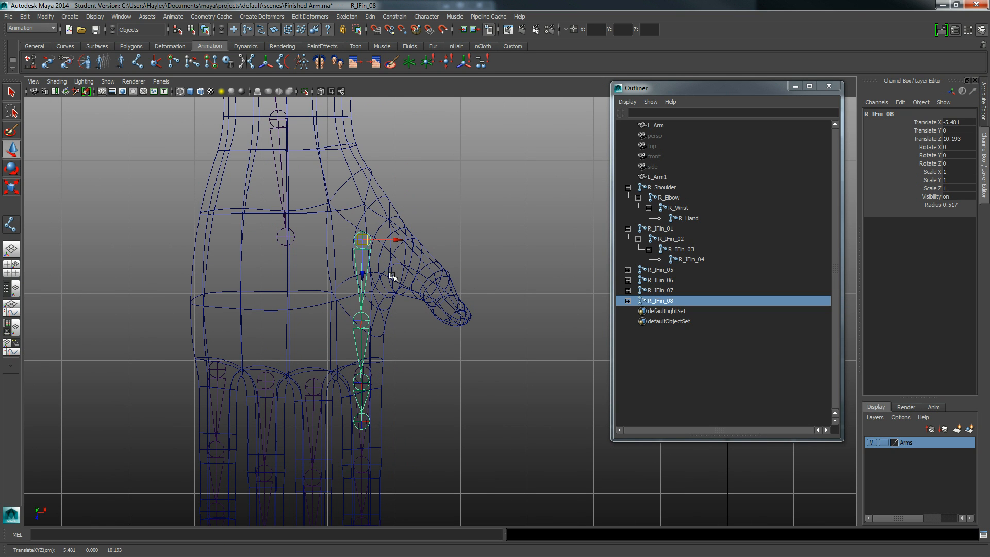
Reposition the thumb chain's second, third and tip joints along the thumb as seen from above, the tip to about Translate X 0.56, Z -0.45
left_click(363, 320)
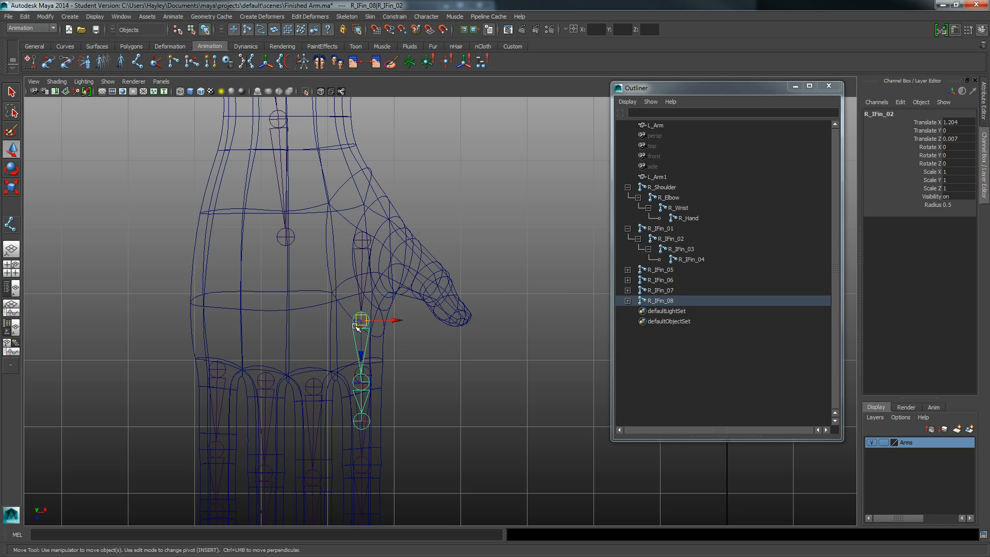
left_click_drag(357, 326, 396, 252)
left_click(363, 383)
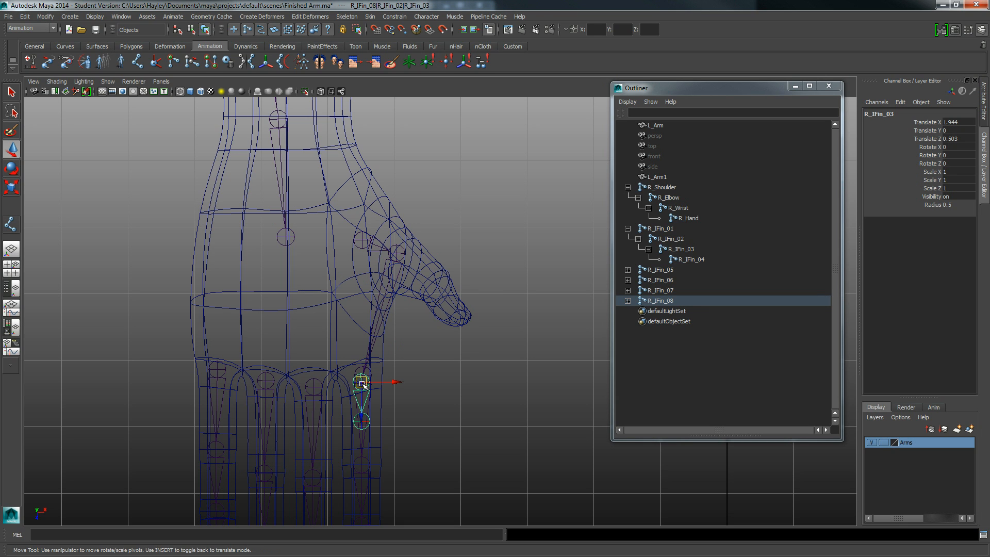
left_click_drag(363, 382, 434, 284)
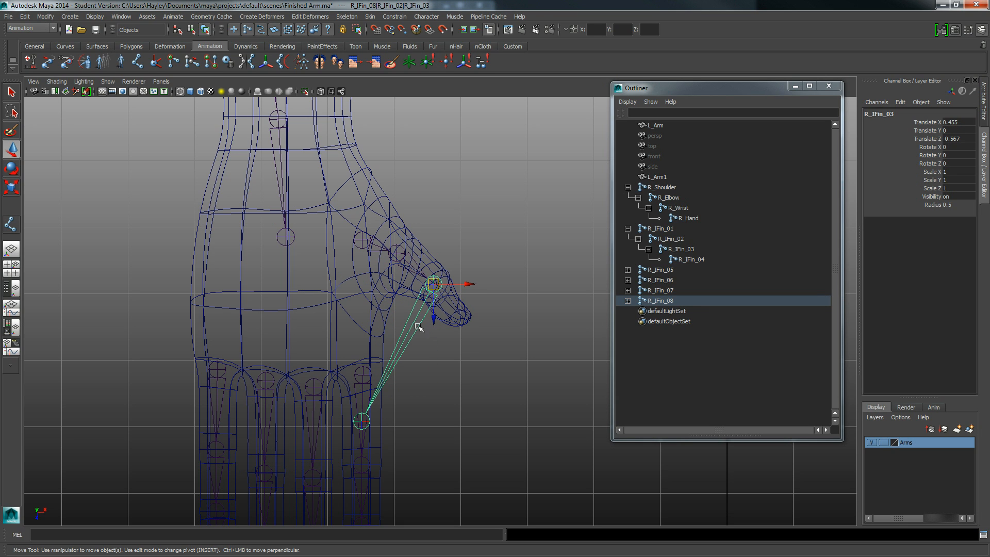
left_click(363, 421)
left_click_drag(364, 420, 467, 320)
Select all the joint chains together and raise them to the arm mesh, about Translate Y 12.99
key("space")
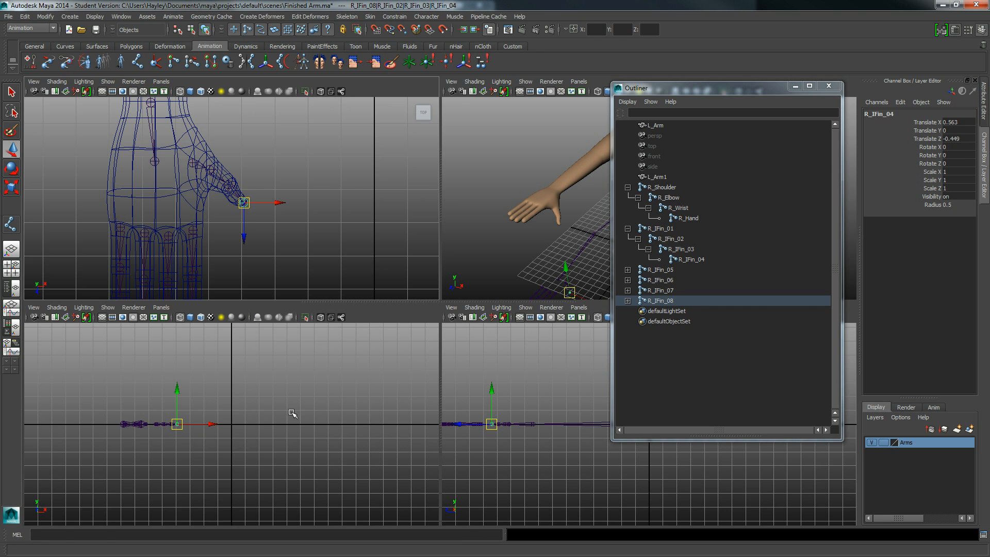
key("space")
scroll(290, 387, "down", 5)
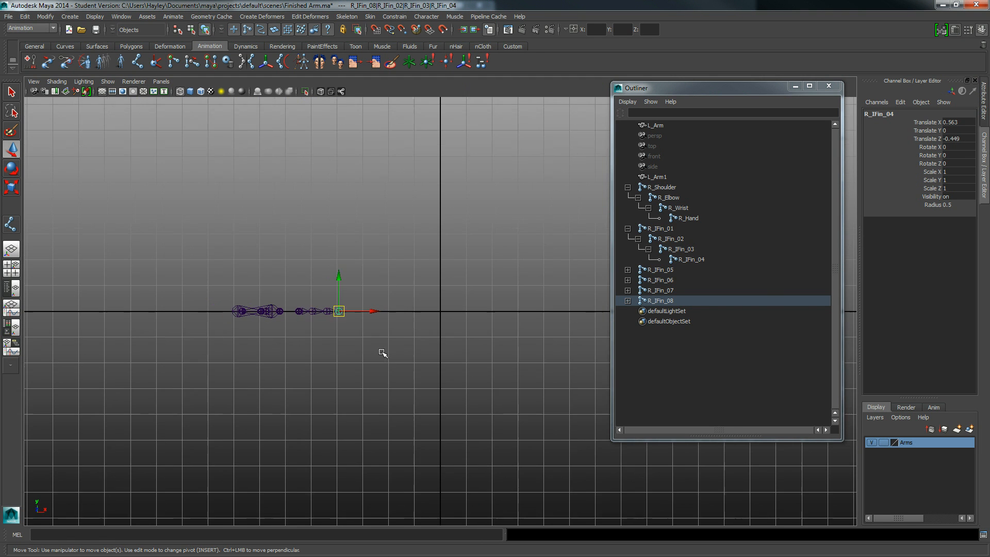
left_click_drag(282, 264, 449, 371)
key("space")
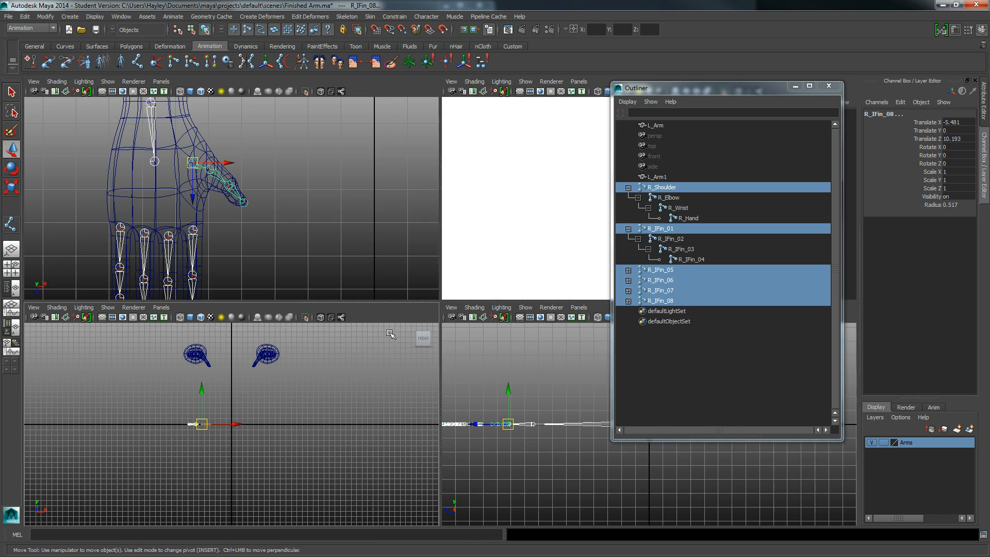
left_click_drag(475, 265, 475, 242)
left_click_drag(387, 287, 243, 320, "alt")
left_click_drag(196, 369, 169, 212)
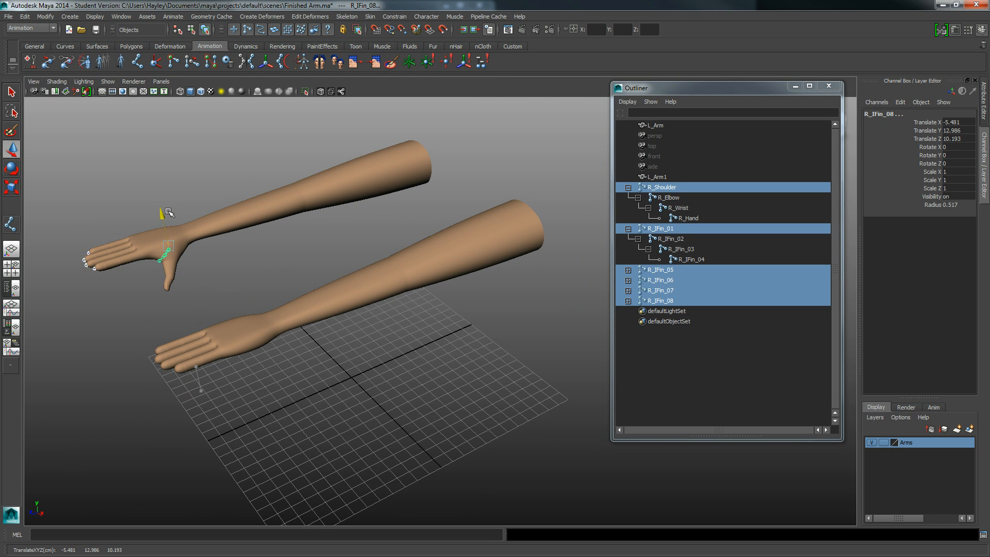
Fine-tune the height of all joint chains against the arm's side profile, to about Translate Y 12.93
key("space")
key("space")
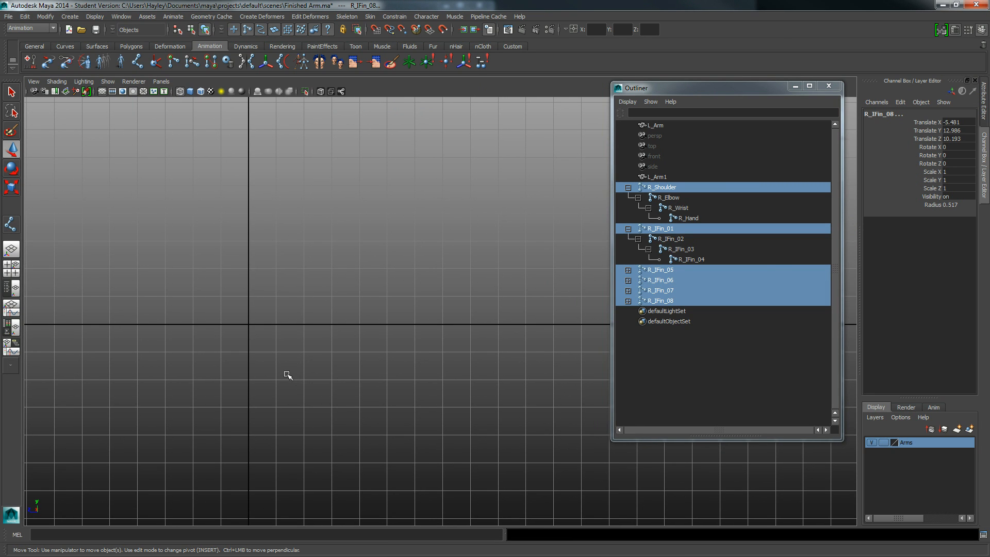
key("f")
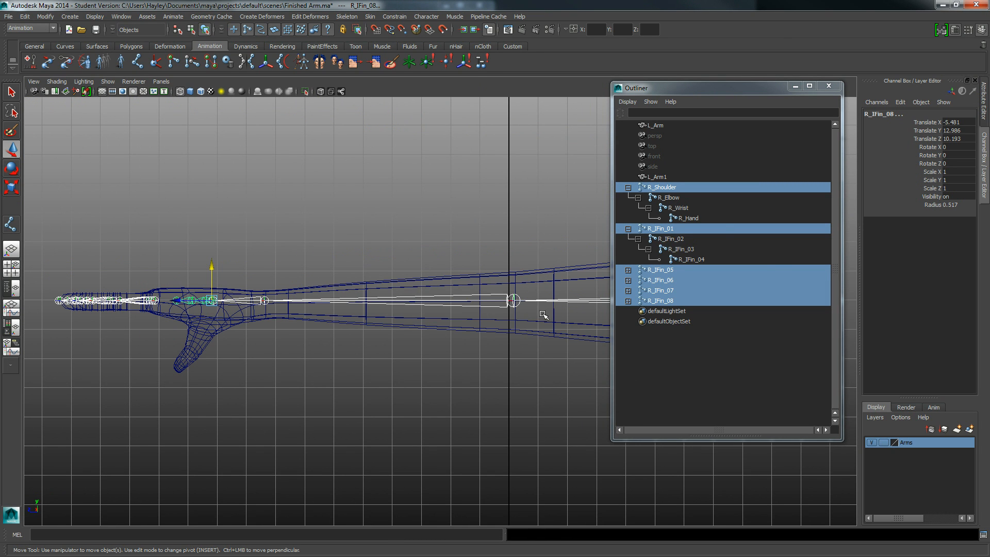
left_click(798, 86)
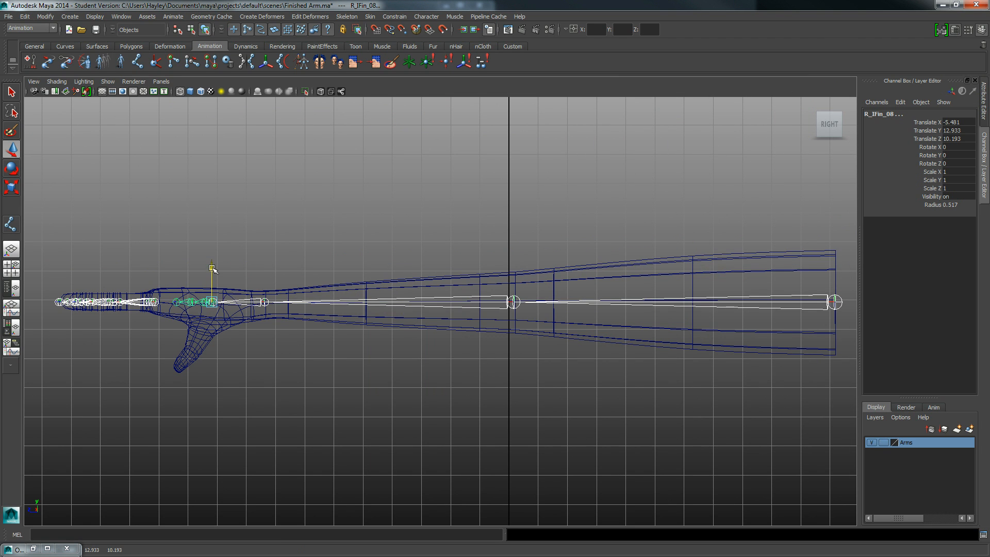
left_click(260, 250)
Set the Arms layer to Reference display so that only the joints can be selected
key("space")
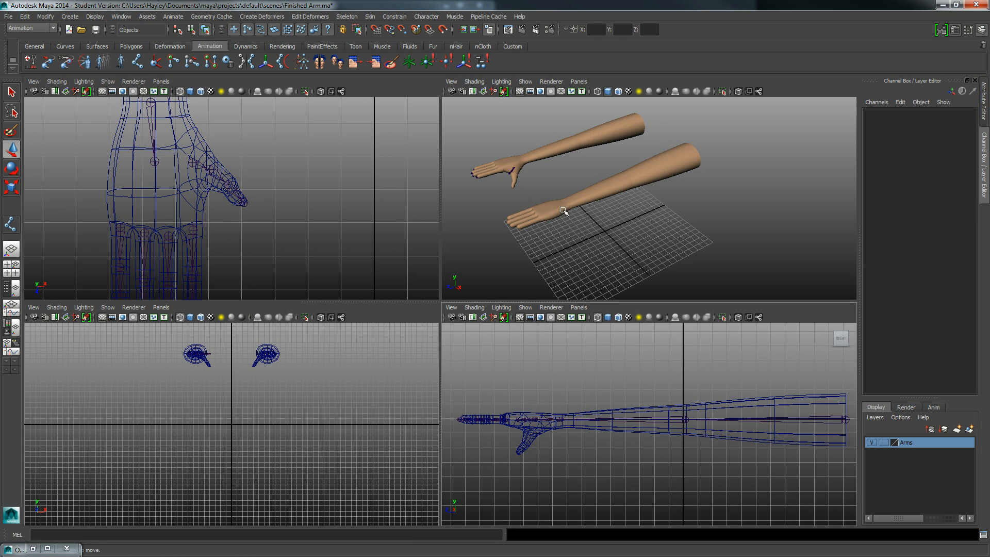
key("space")
middle_click_drag(350, 293, 510, 307, "alt")
scroll(516, 299, "up", 10)
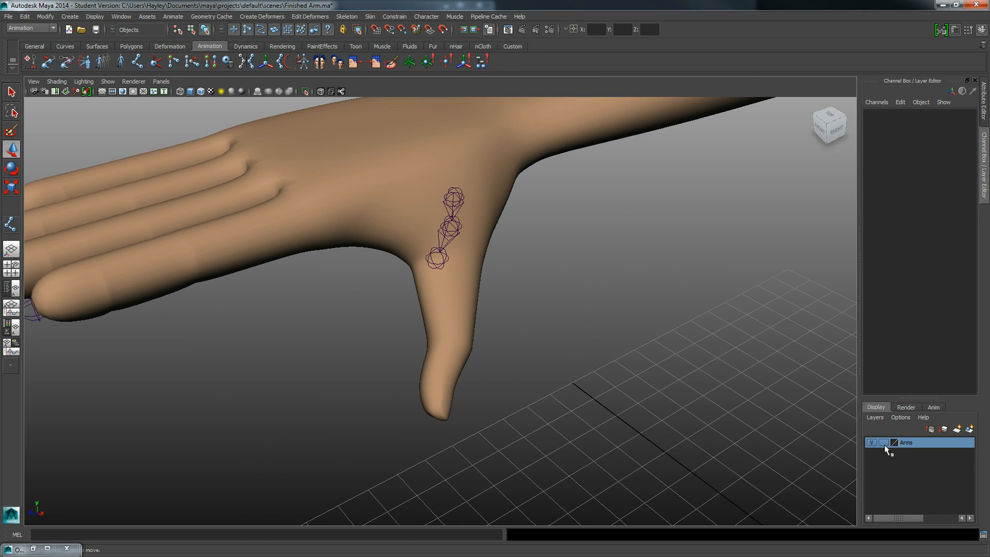
left_click(884, 443)
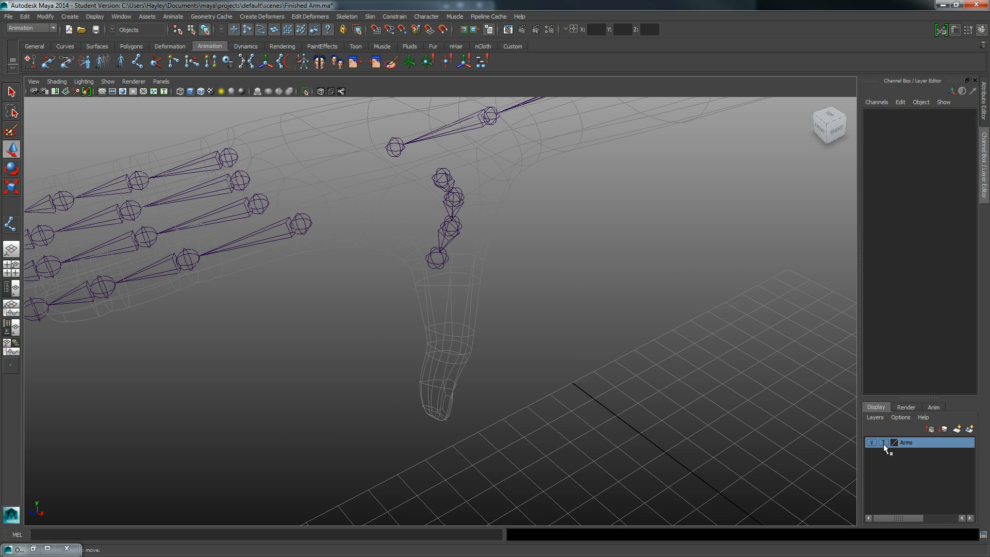
left_click(883, 442)
Lower the pivot of the thumb's second joint so it sits inside the thumb mesh
mouse_move(605, 283)
left_mouse_down("alt")
mouse_move(598, 352)
mouse_move(509, 348)
left_mouse_up("alt")
right_click_drag(508, 347, 577, 363, "alt")
left_click(409, 314)
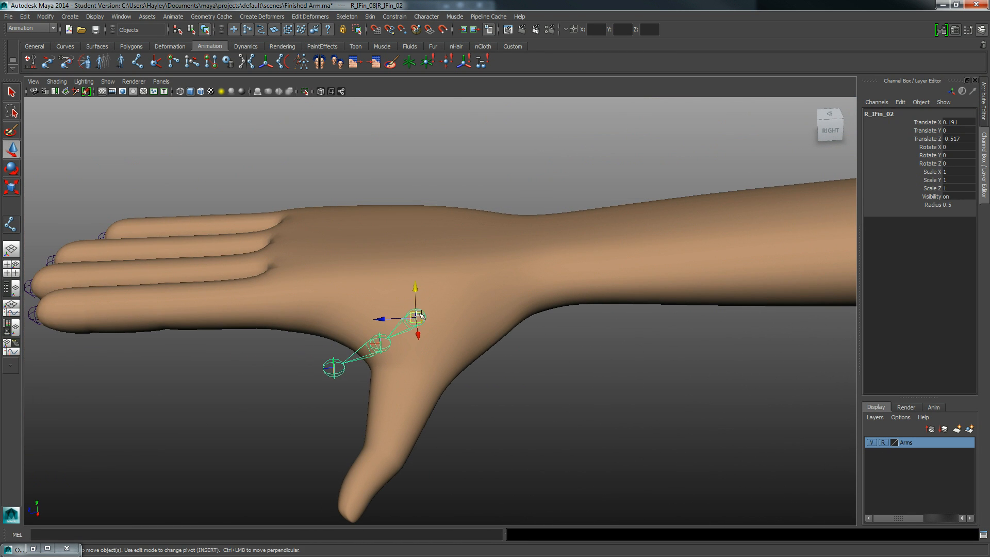
left_click_drag(497, 326, 476, 320, "alt")
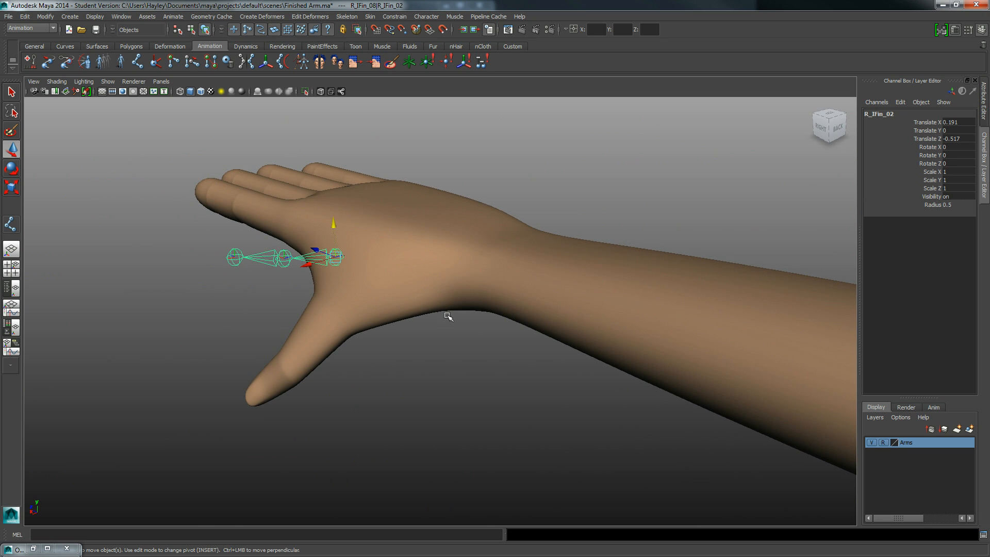
left_click_drag(334, 235, 333, 277)
In wireframe display, lower the pivots of the thumb's third and tip joints to about Translate Y -0.99 and -0.65
left_click(261, 266)
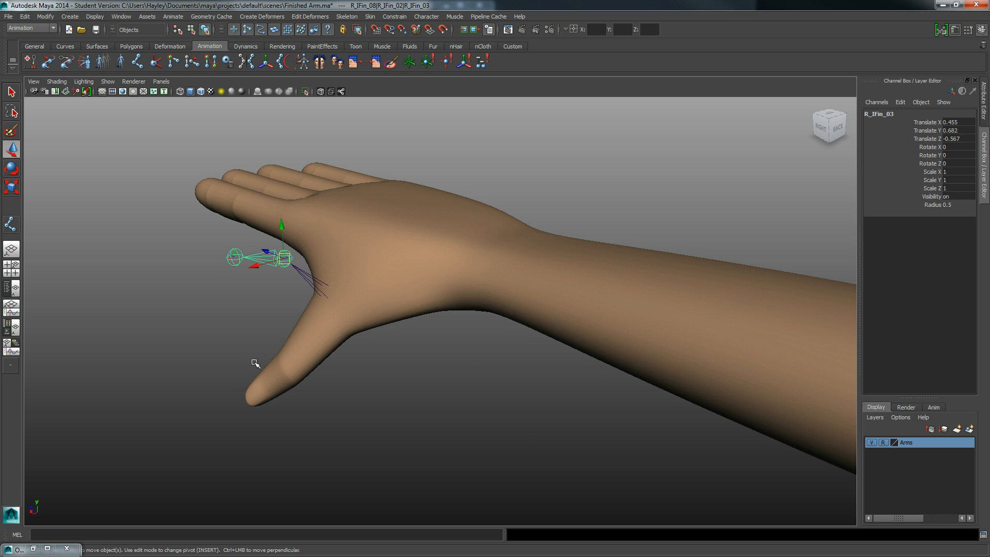
key("4")
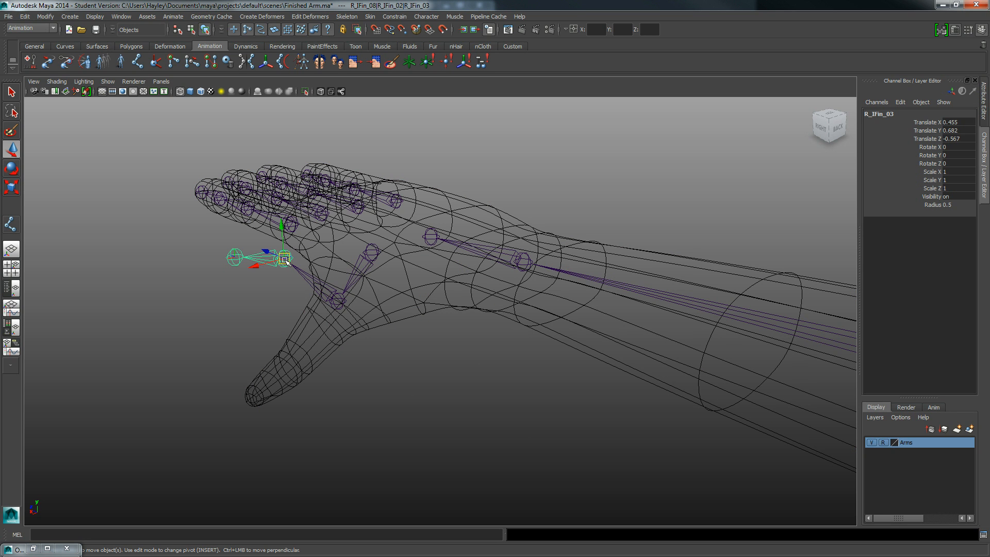
key("Insert")
left_click_drag(282, 234, 290, 341)
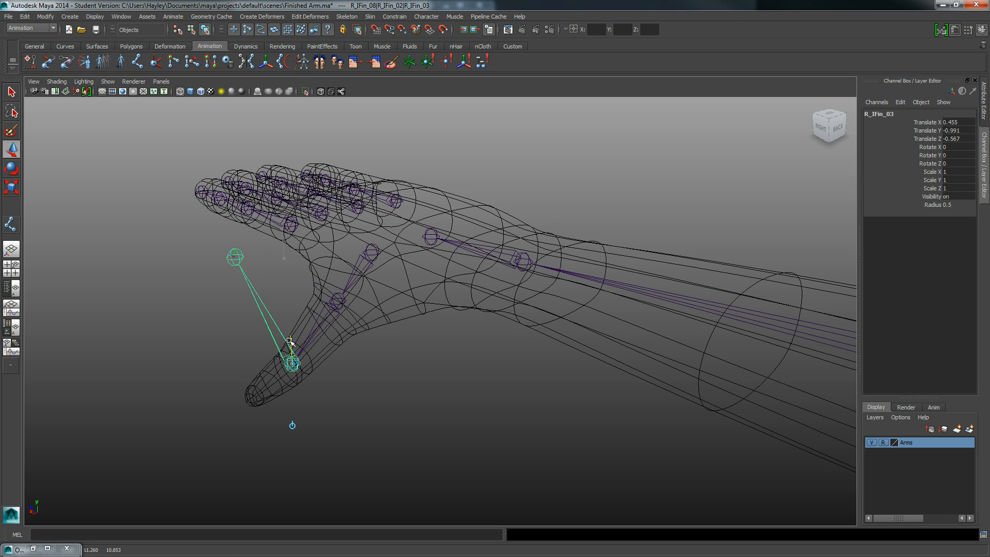
left_click(235, 256)
left_click_drag(231, 223, 447, 320)
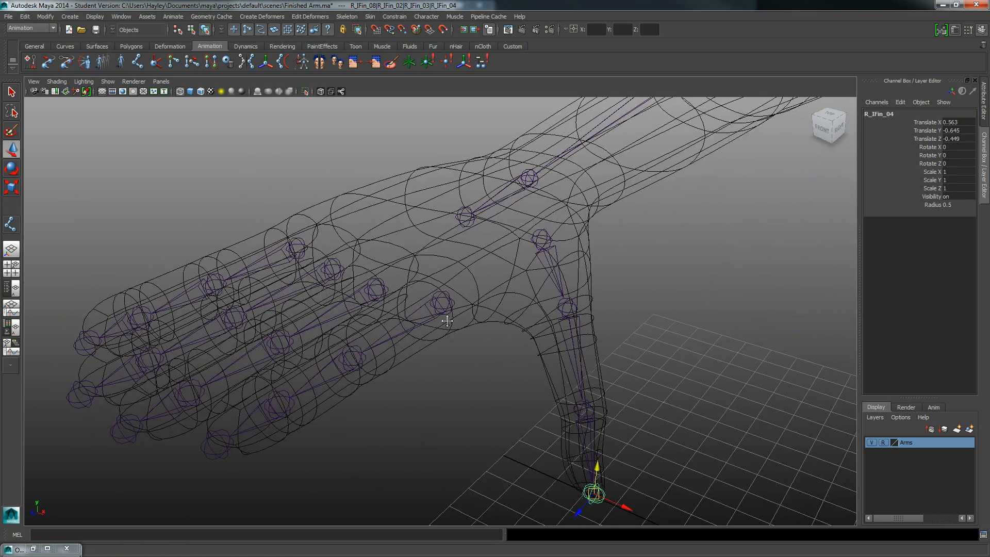
Empty the Arms layer and delete it
middle_click_drag(562, 319, 451, 312, "alt")
right_click_drag(451, 311, 199, 294, "alt")
middle_click_drag(611, 330, 546, 321, "alt")
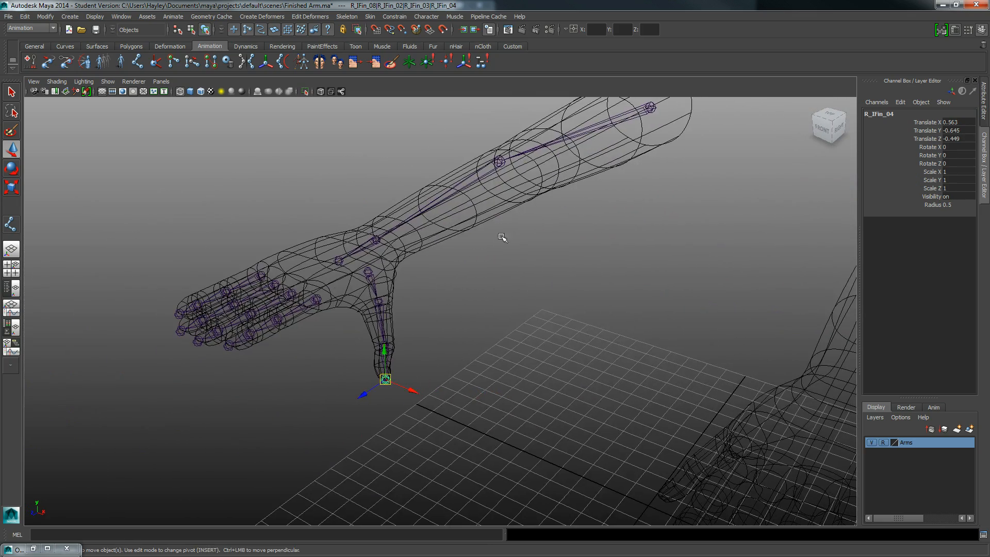
right_click(919, 442)
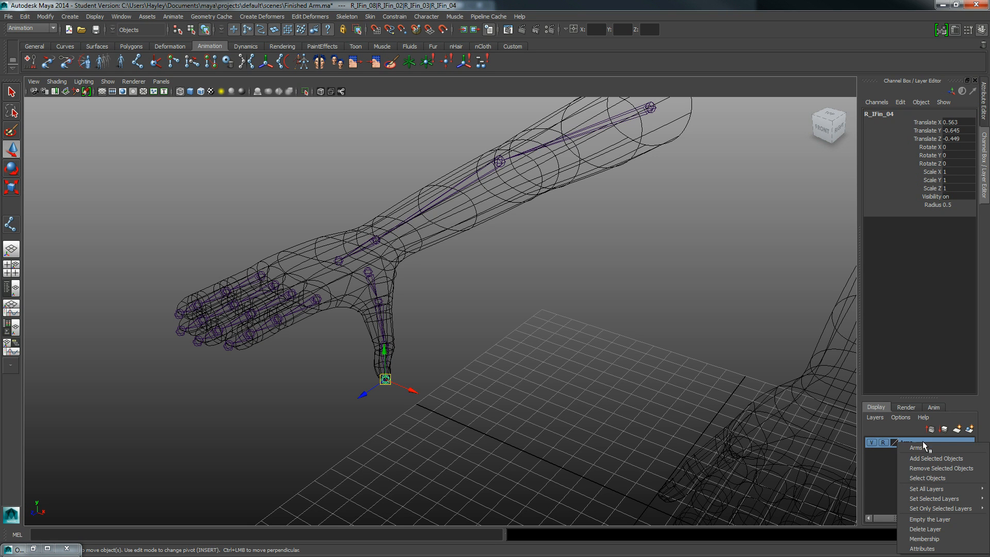
mouse_move(935, 488)
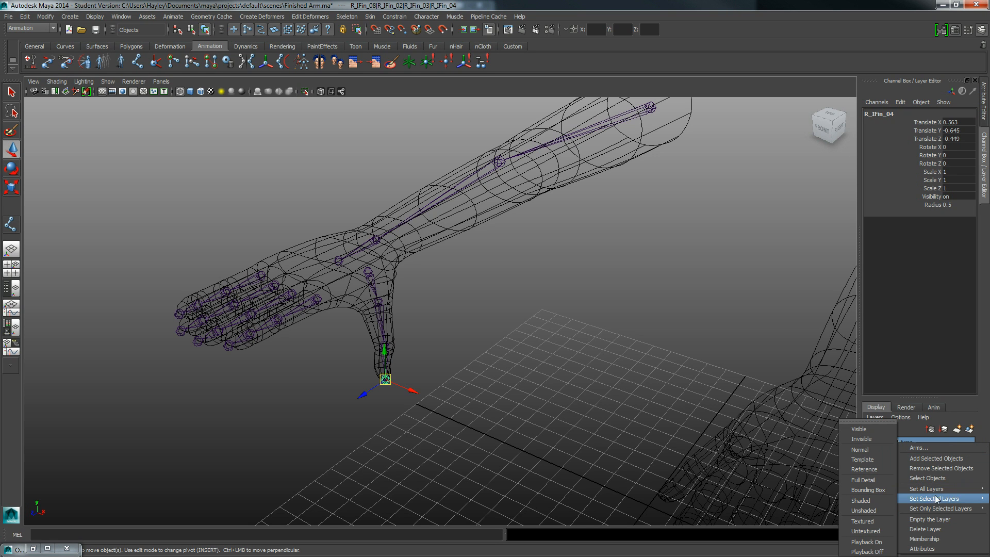
left_click(931, 520)
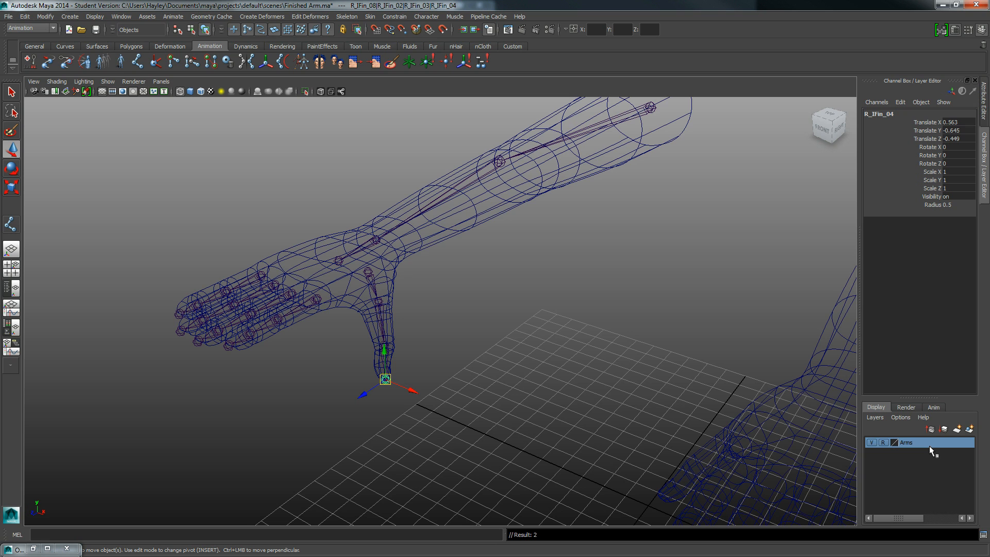
right_click(930, 446)
left_click(926, 422)
Create a new display layer from both arm meshes and name it Arm
scroll(558, 354, "down", 5)
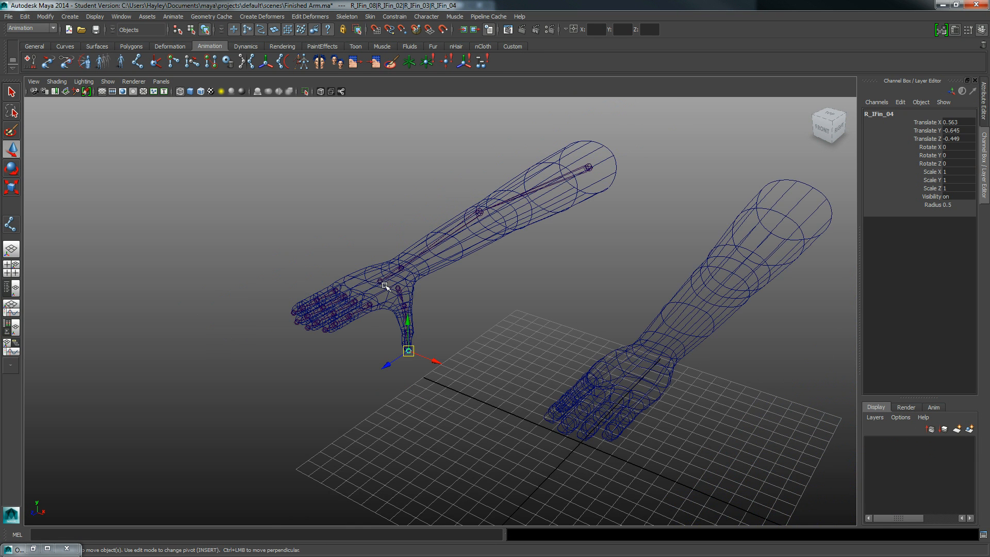
left_click(545, 216)
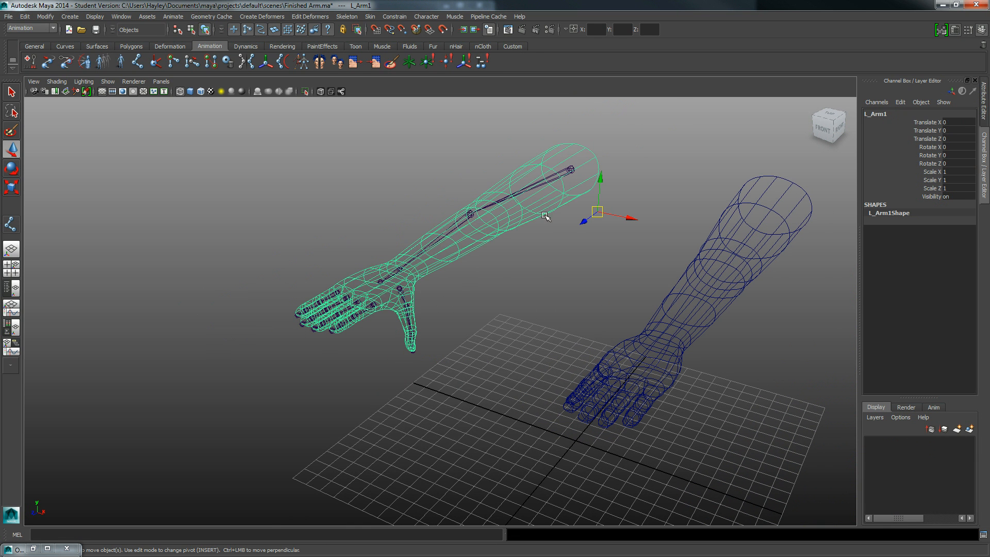
left_click(711, 257, "shift")
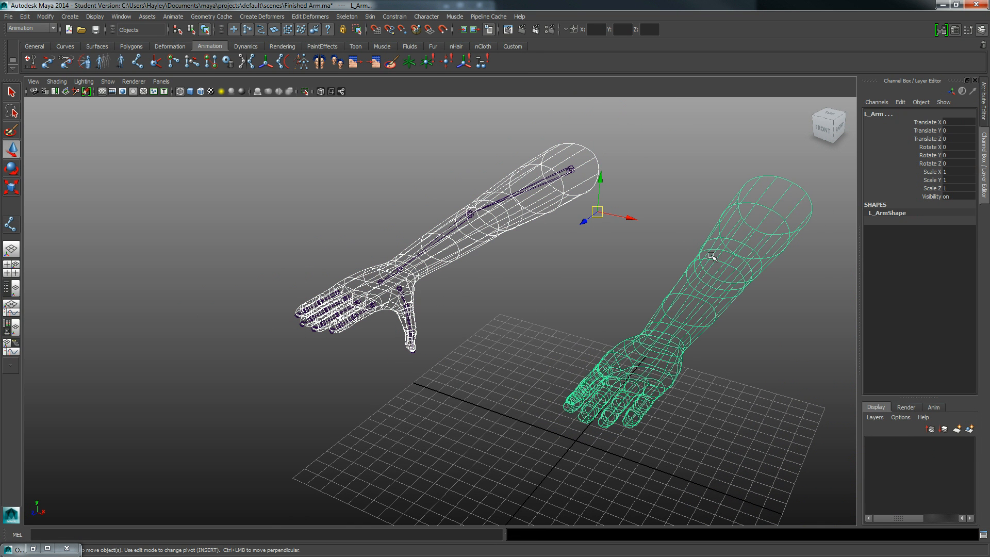
left_click(970, 430)
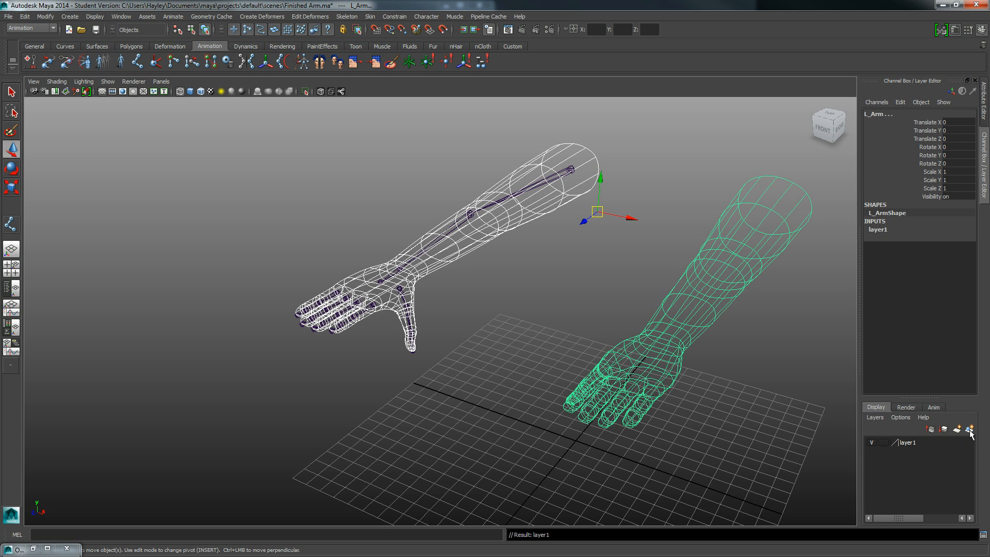
double_click(905, 443)
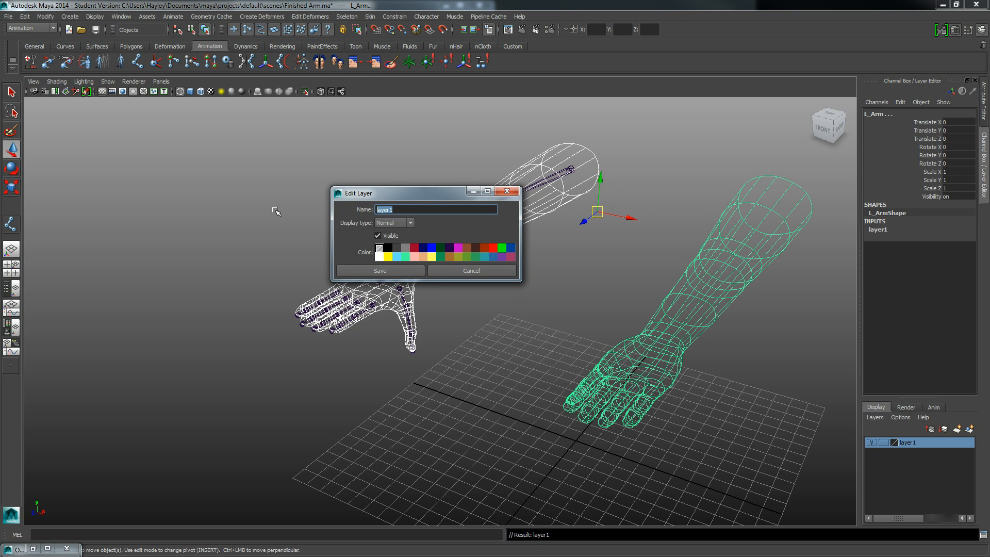
type("Arm")
left_click(381, 270)
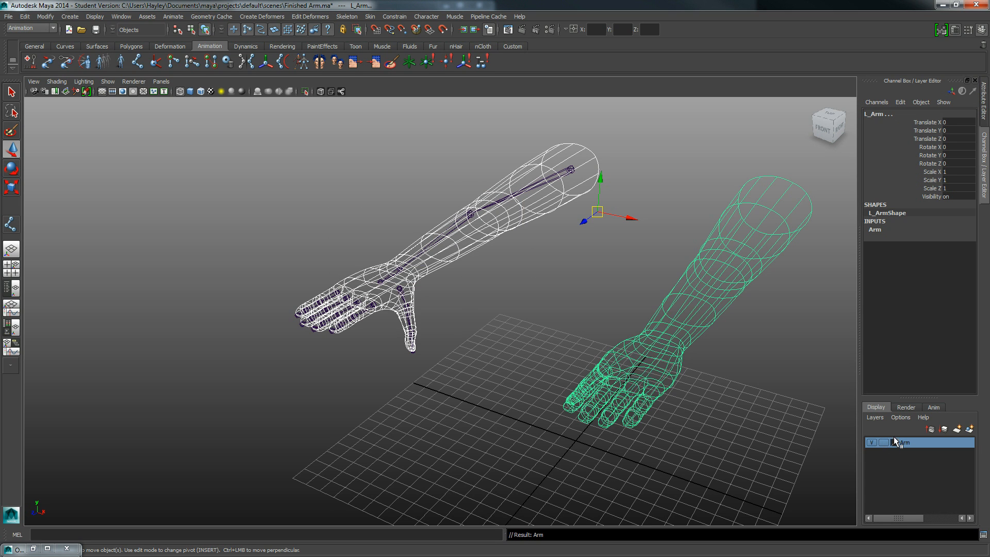
Try the Arm layer's visibility and Template options, keep it visible, and set its display type to Reference
left_click(870, 444)
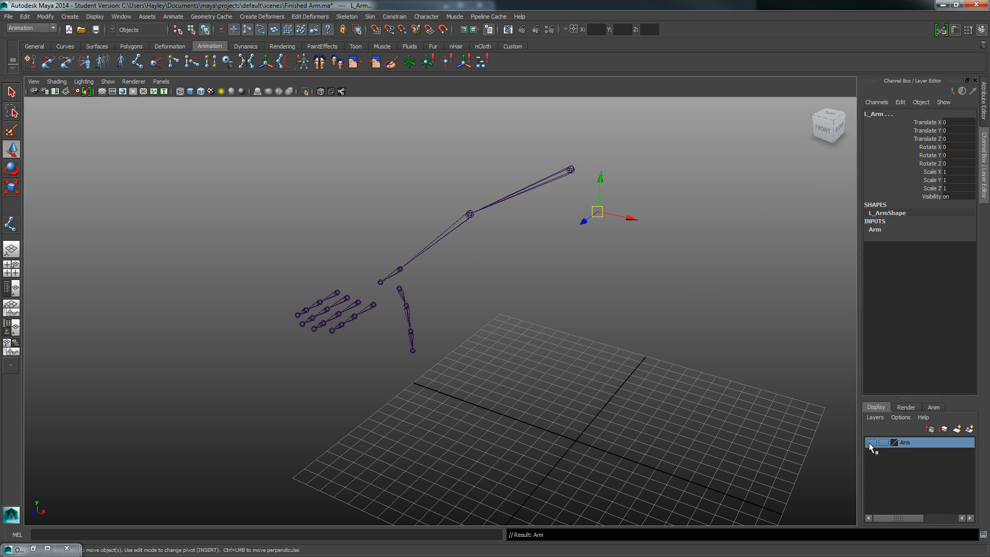
left_click(870, 443)
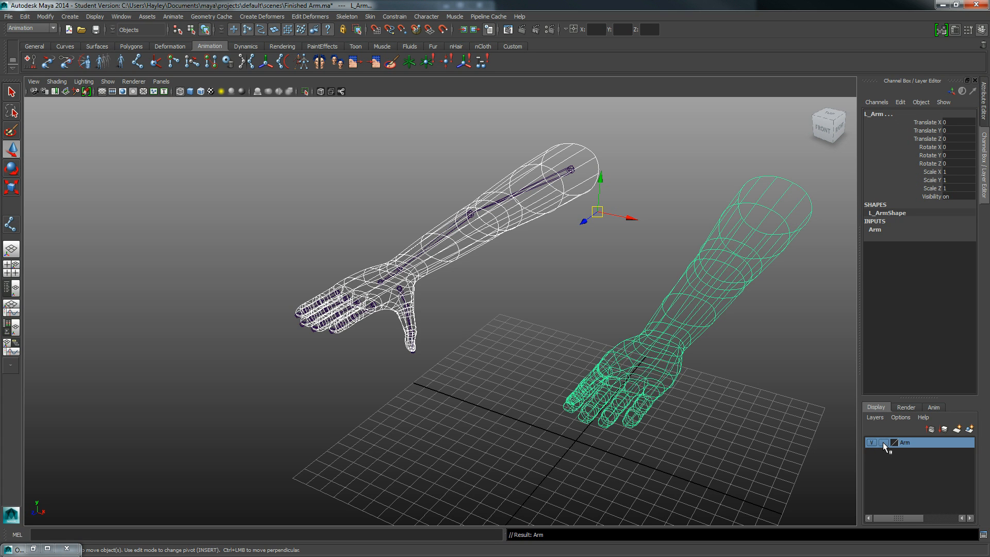
left_click(883, 442)
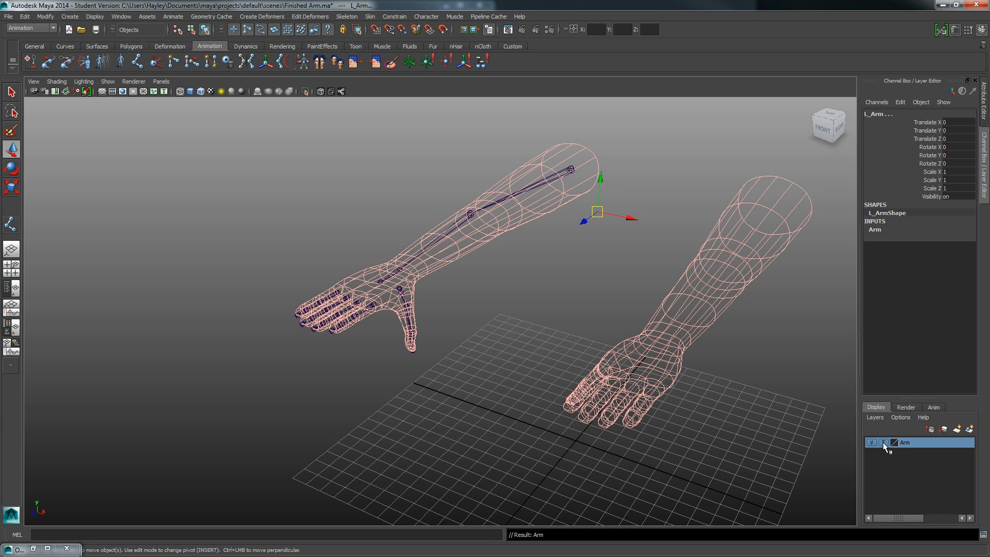
left_click(676, 345)
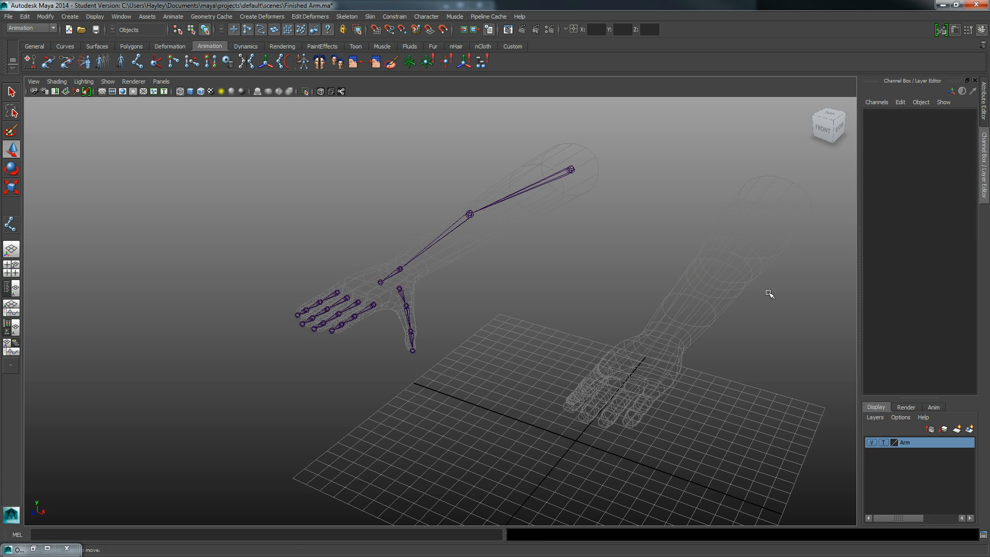
left_click(884, 442)
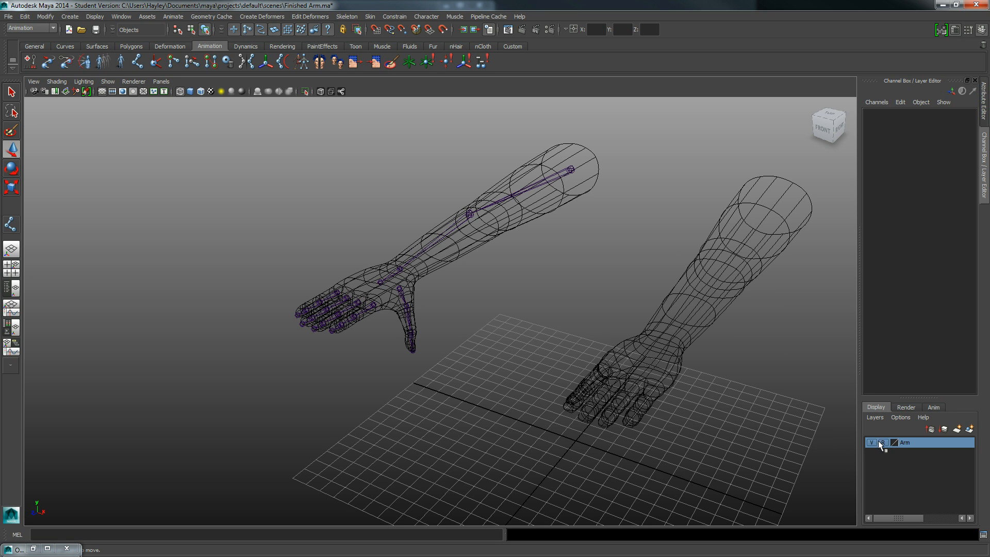
Check the arms in shaded display, return to wireframe, and lower the pivot of the thumb's second joint to about Translate Y -0.91
key("5")
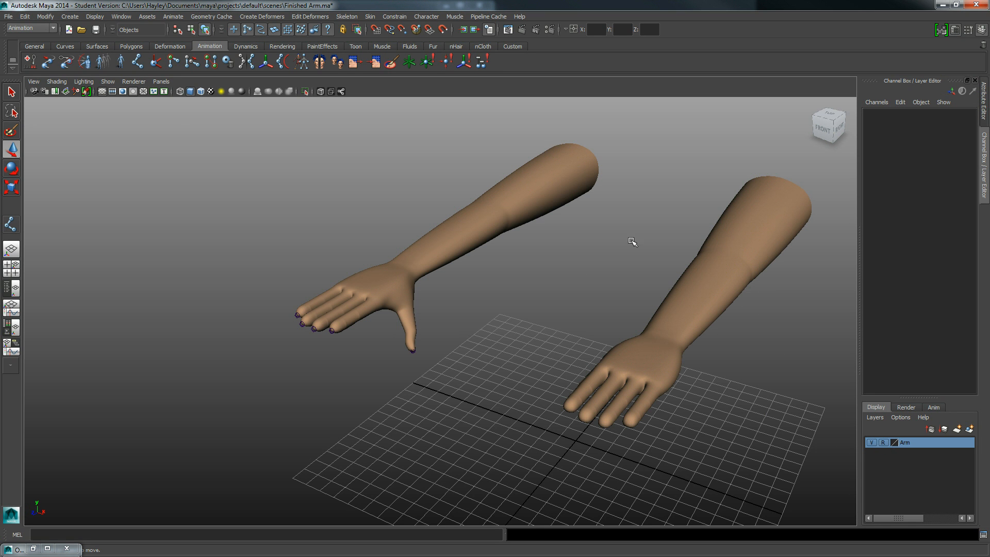
mouse_move(634, 243)
left_mouse_down("alt")
mouse_move(590, 246)
mouse_move(604, 248)
left_mouse_up("alt")
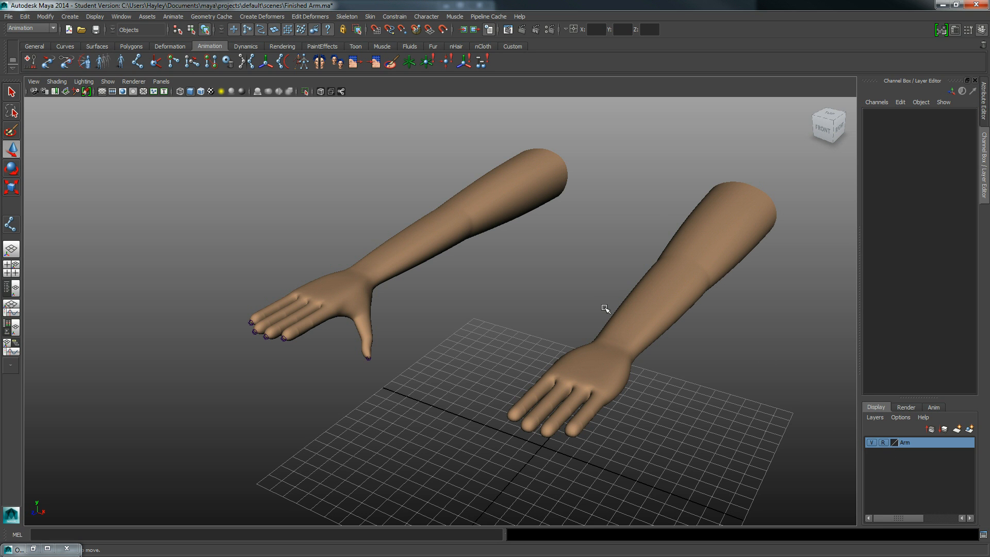
key("4")
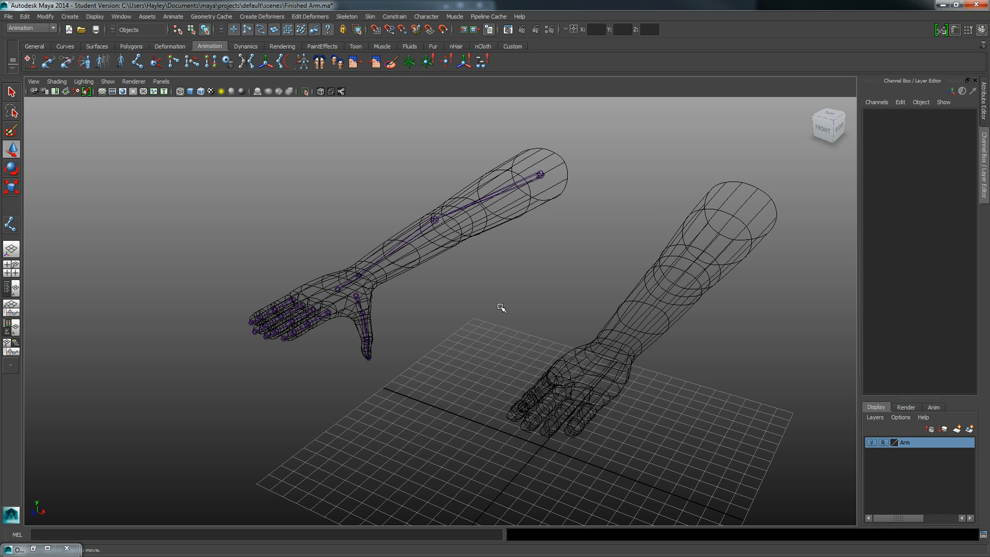
left_click_drag(472, 305, 497, 338, "alt")
left_click(466, 332)
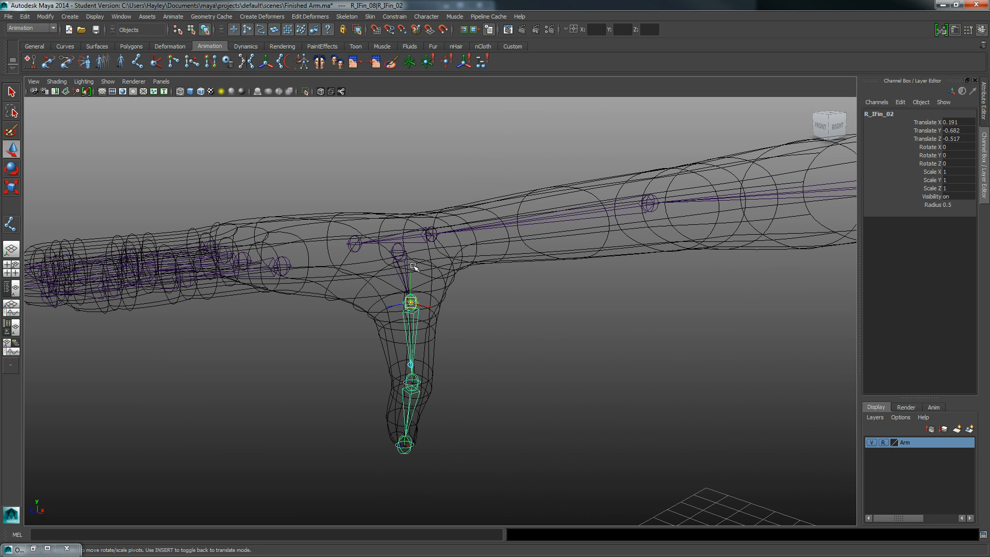
left_click_drag(409, 273, 349, 320)
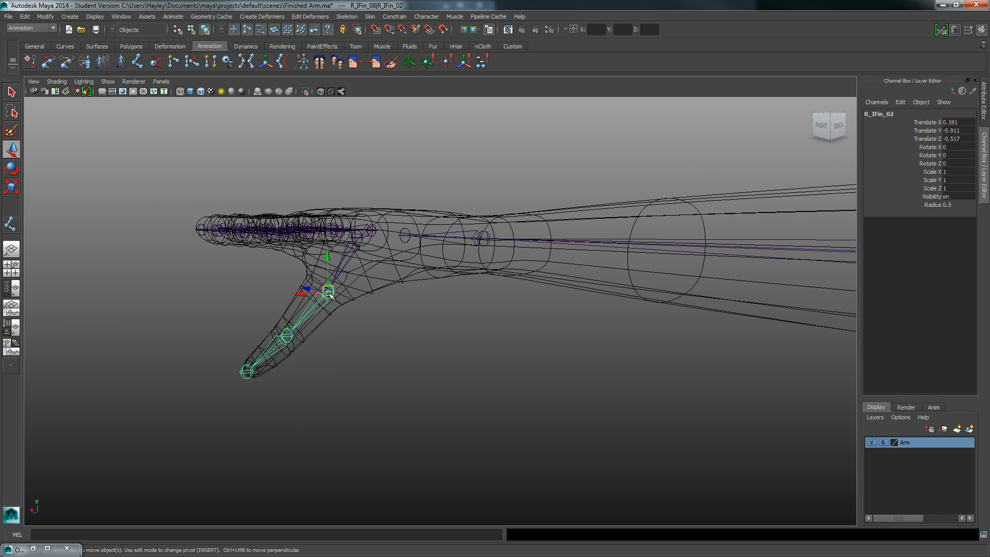
Adjust the pivot of the thumb's third joint inside the mesh to about Translate X 0.49, Y -0.81 and Z -0.63
left_click_drag(318, 288, 442, 288, "alt")
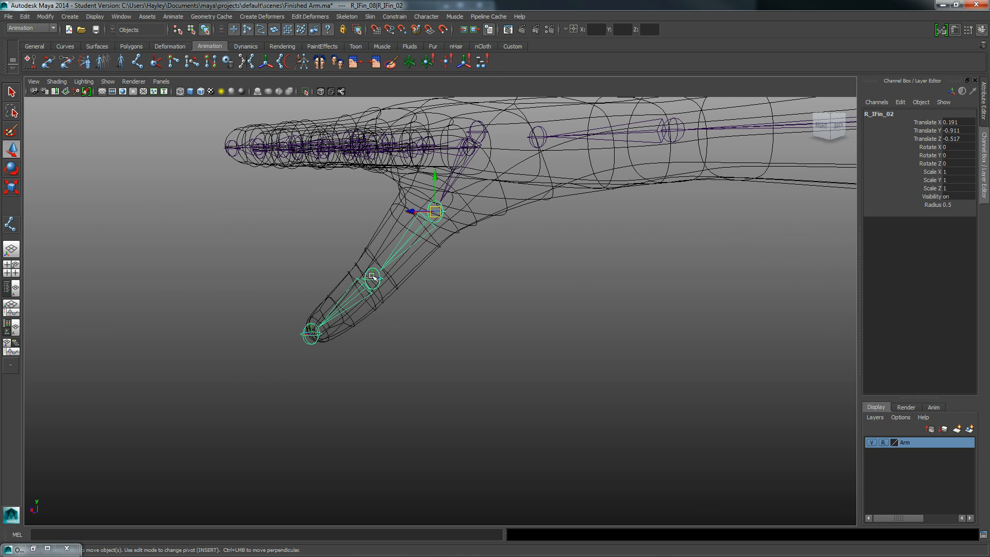
key("Down")
key("Insert")
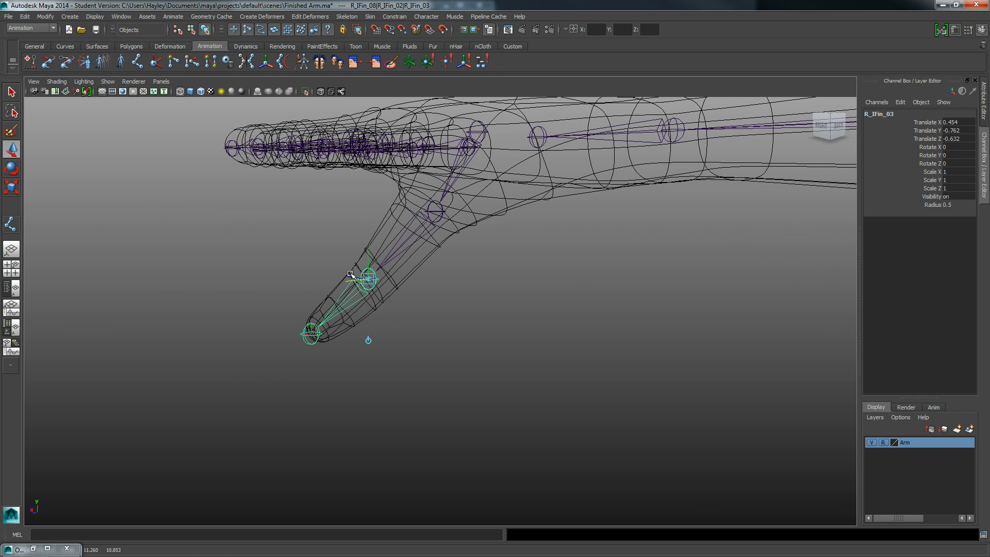
left_click_drag(350, 274, 444, 303, "alt")
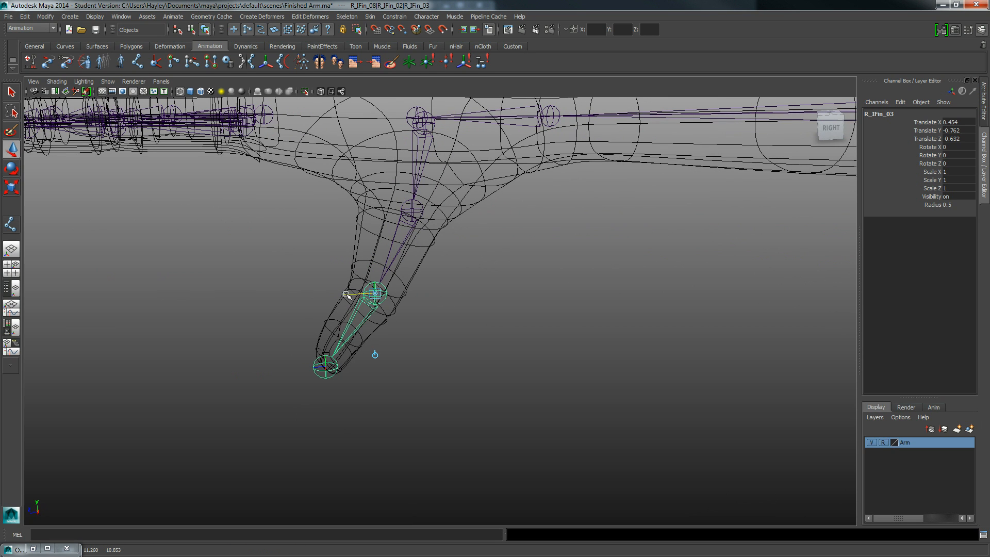
left_click_drag(346, 295, 353, 287)
left_click(371, 271)
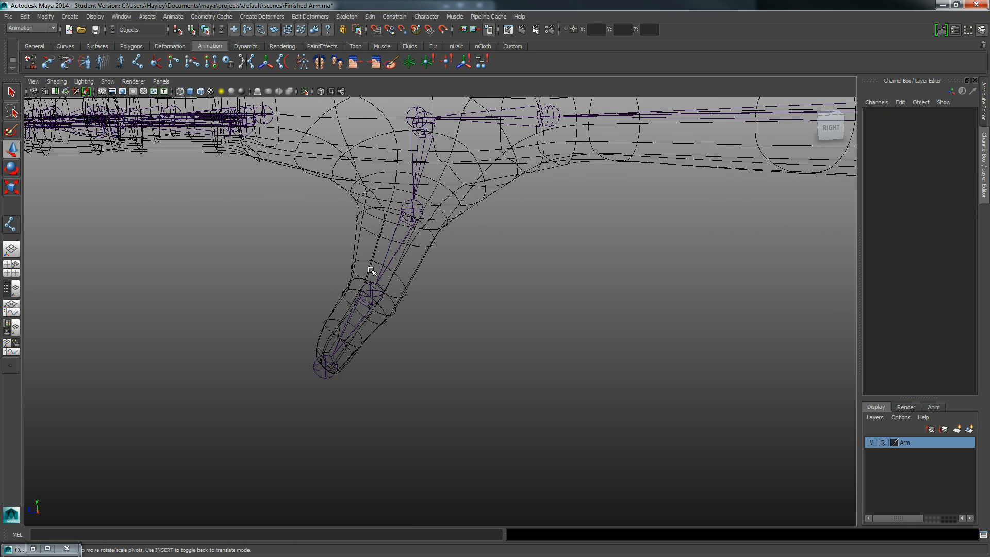
key("ctrl+z")
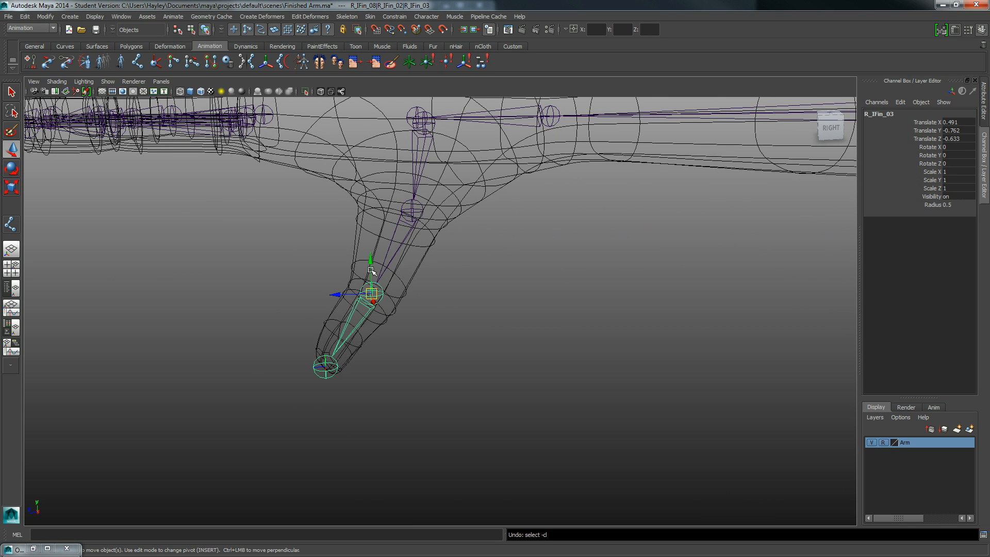
middle_click_drag(371, 349, 372, 358)
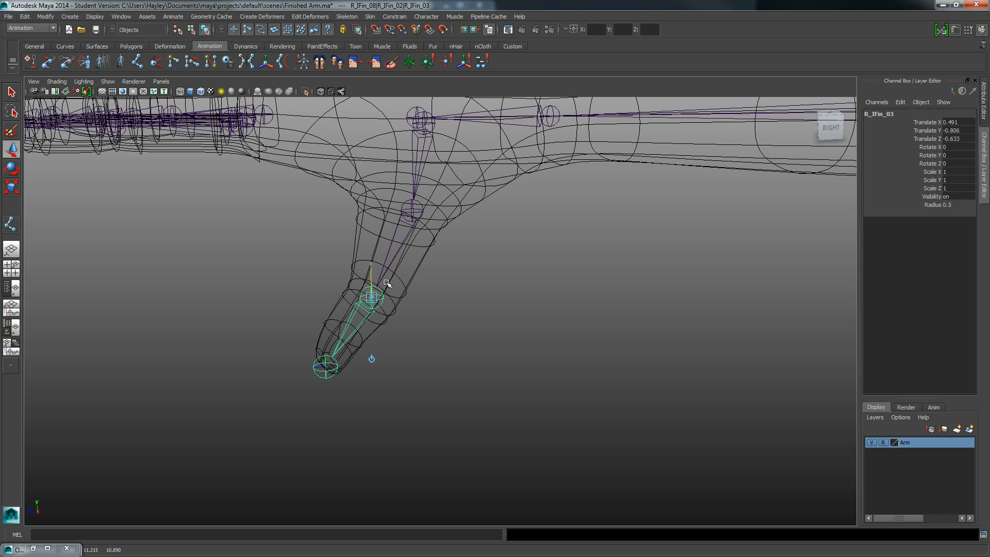
Parent the thumb's root joint R_IFin_08 to the R_Hand joint
left_click_drag(371, 358, 433, 304, "alt")
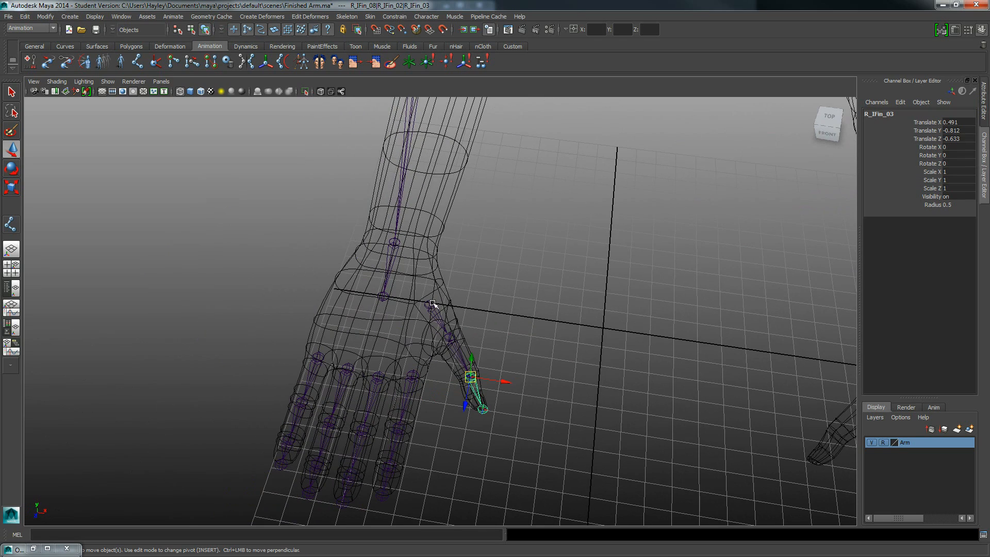
left_click(429, 304)
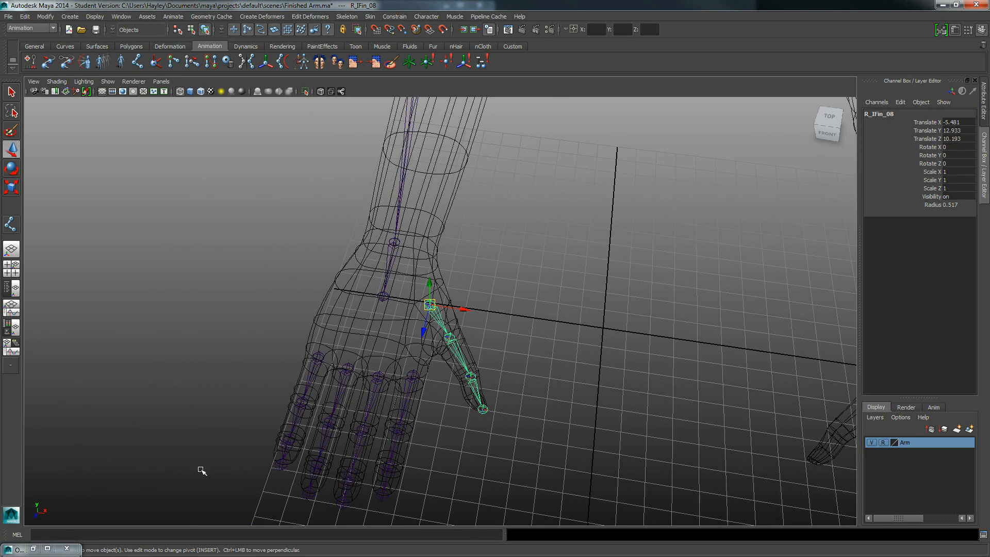
left_click(35, 549)
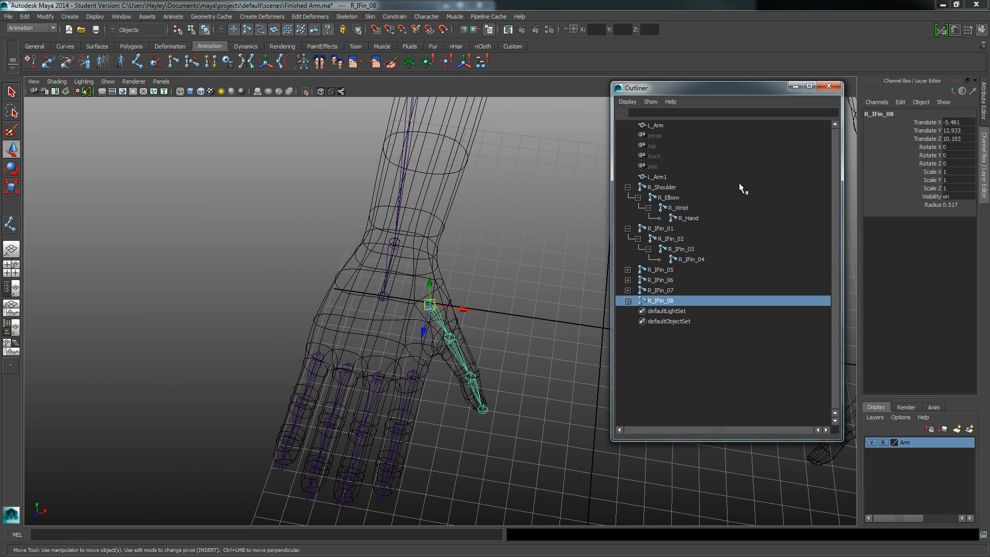
left_click(795, 87)
left_click_drag(467, 305, 468, 282, "alt")
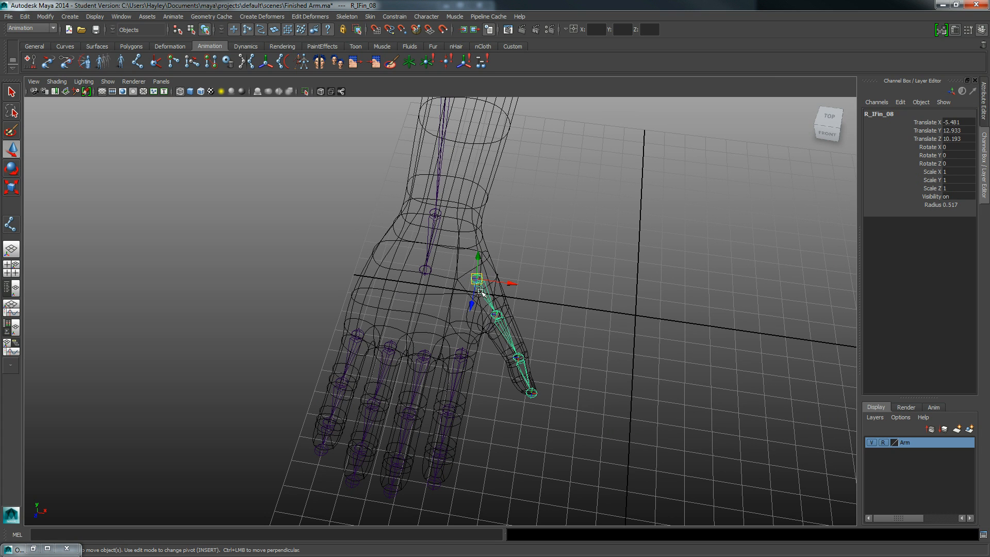
left_click(426, 270)
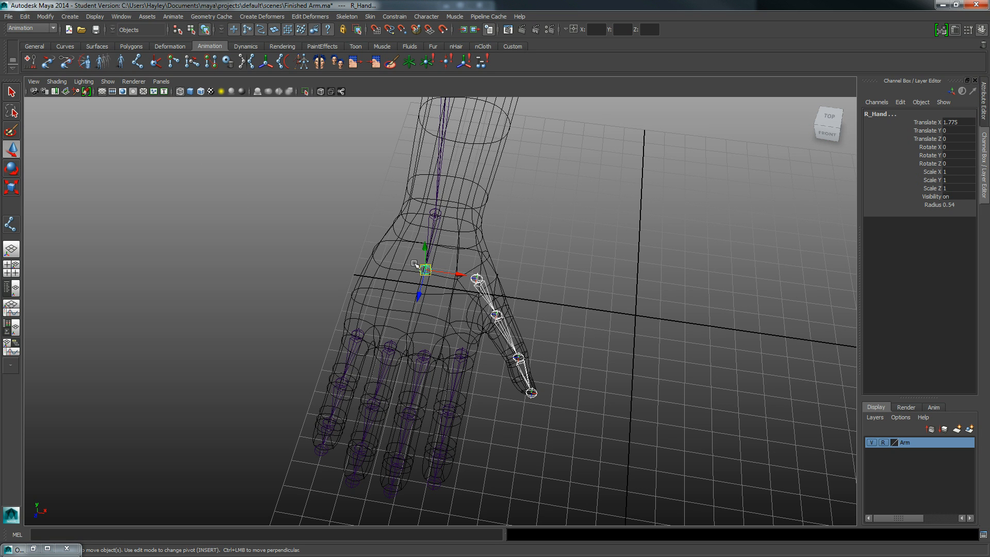
left_click(433, 238)
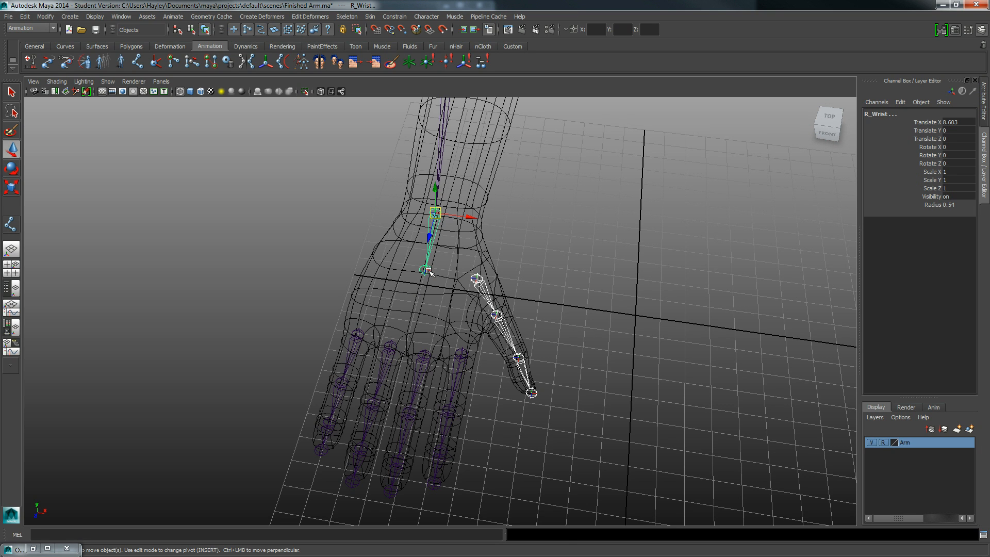
key("ctrl+z")
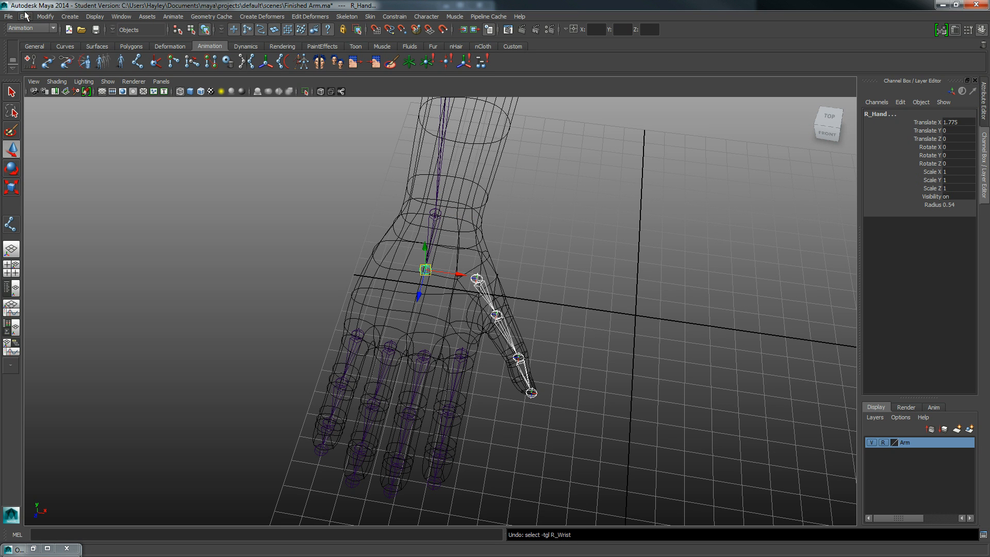
left_click(24, 17)
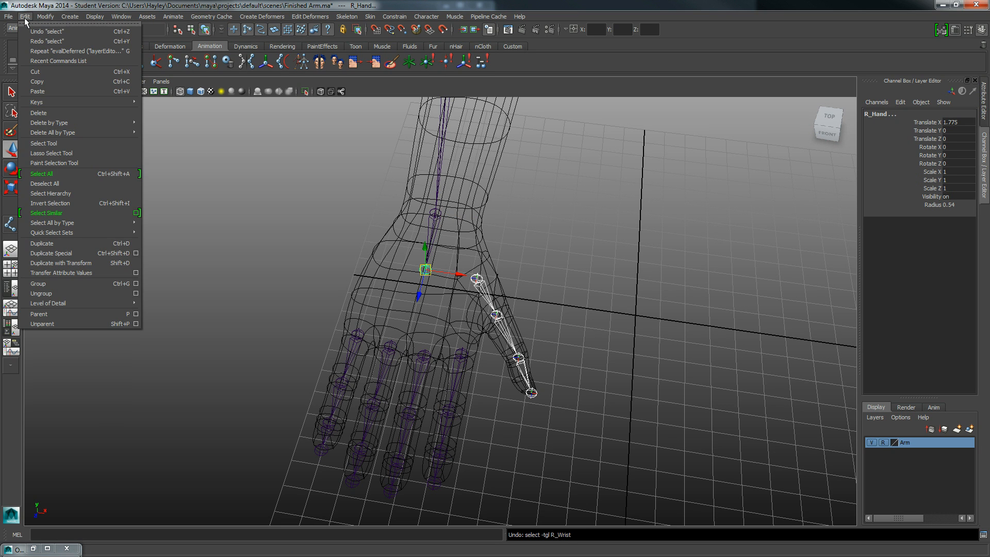
left_click(67, 312)
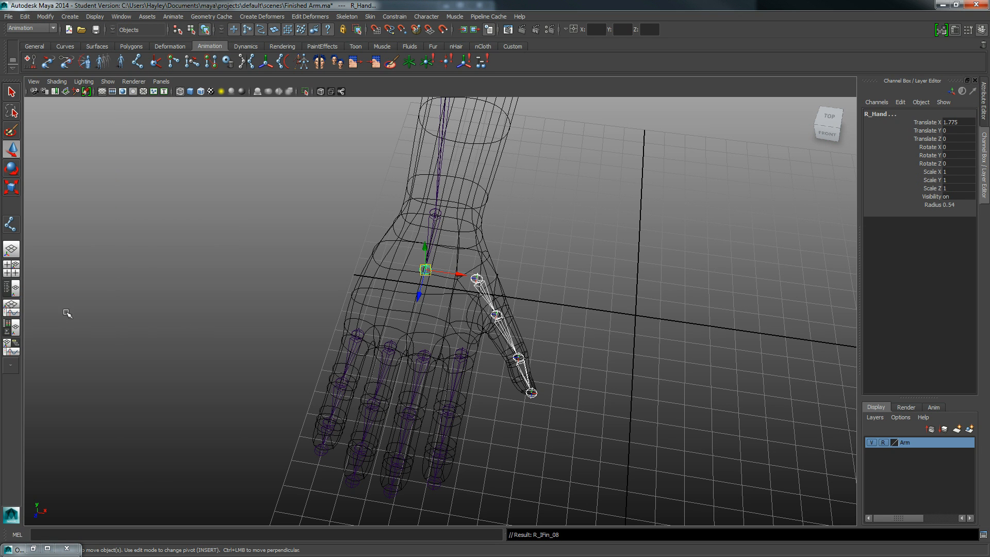
Parent the index finger root R_IFin_01 and the middle finger root R_IFin_05 to the R_Hand joint
left_click(457, 347)
left_click(426, 272, "shift")
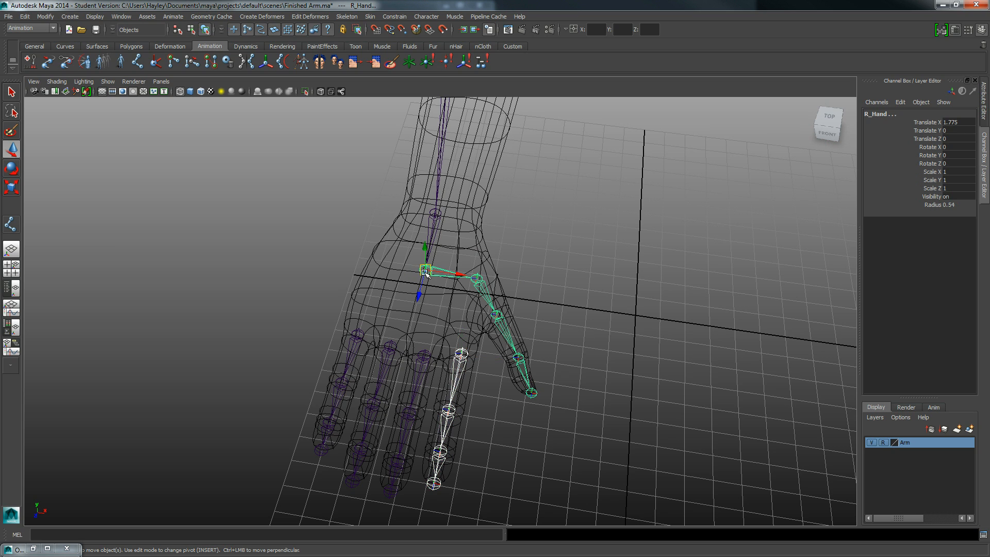
key("p")
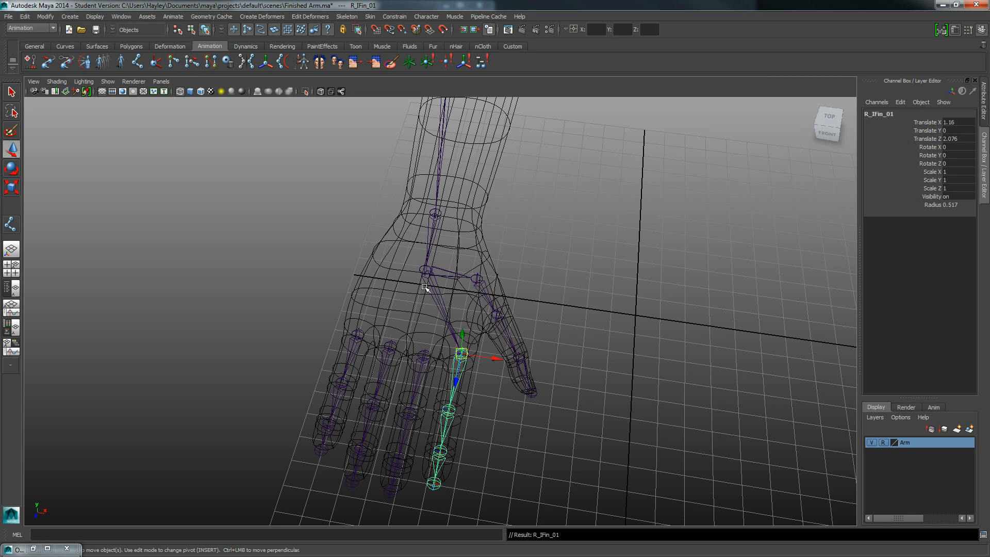
left_click(426, 356)
left_click(426, 273, "shift")
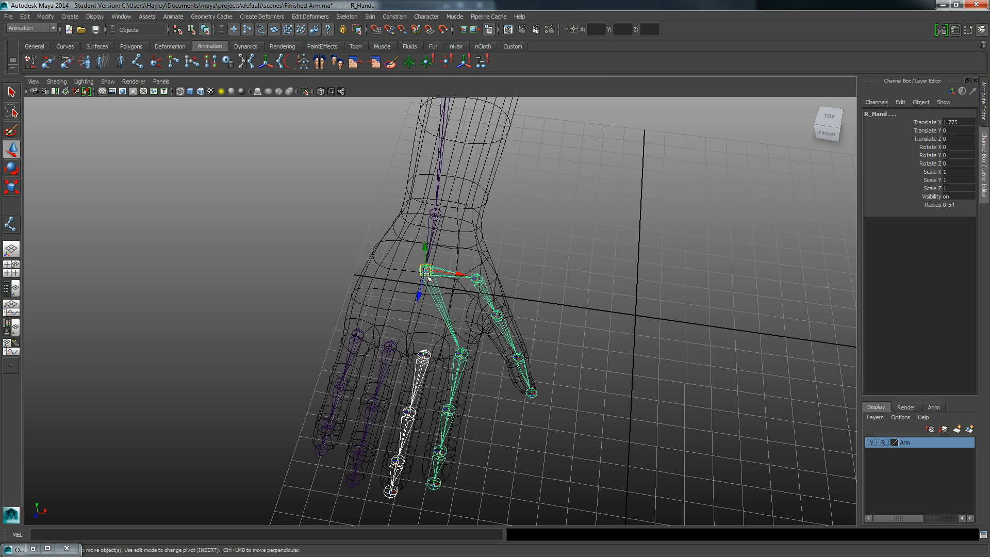
key("p")
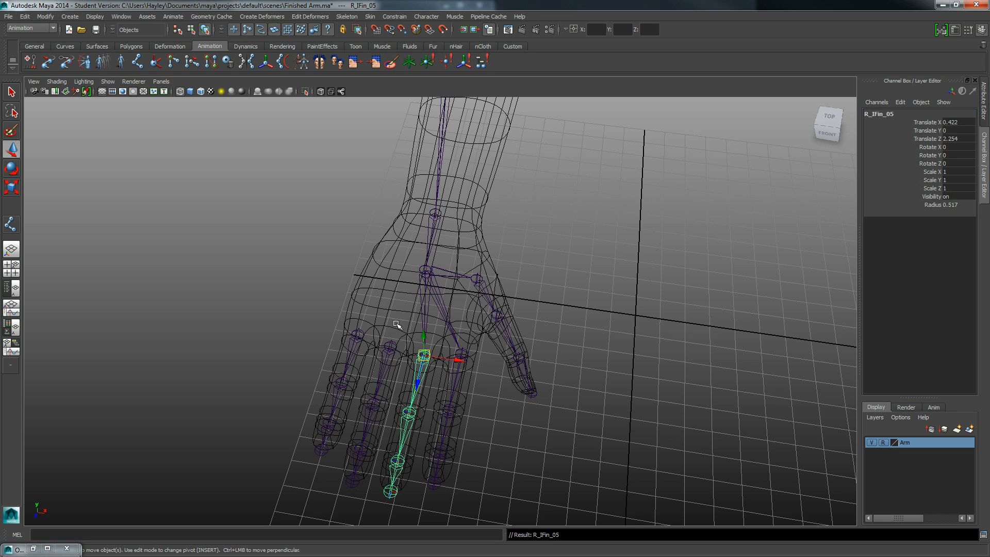
Parent the ring finger root R_IFin_06 and the little finger root R_IFin_07 to the R_Hand joint
left_click(392, 343)
left_click(424, 270, "shift")
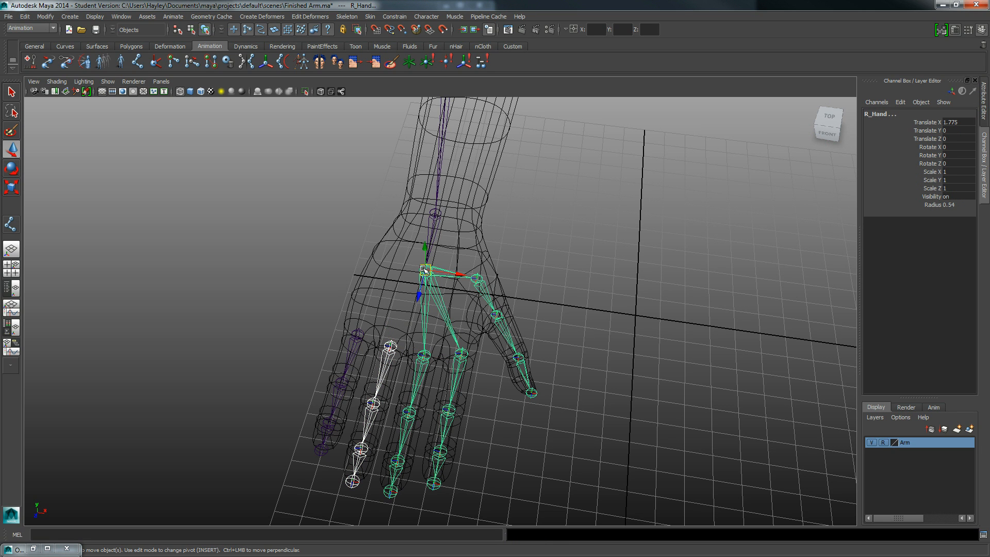
key("p")
left_click(357, 335)
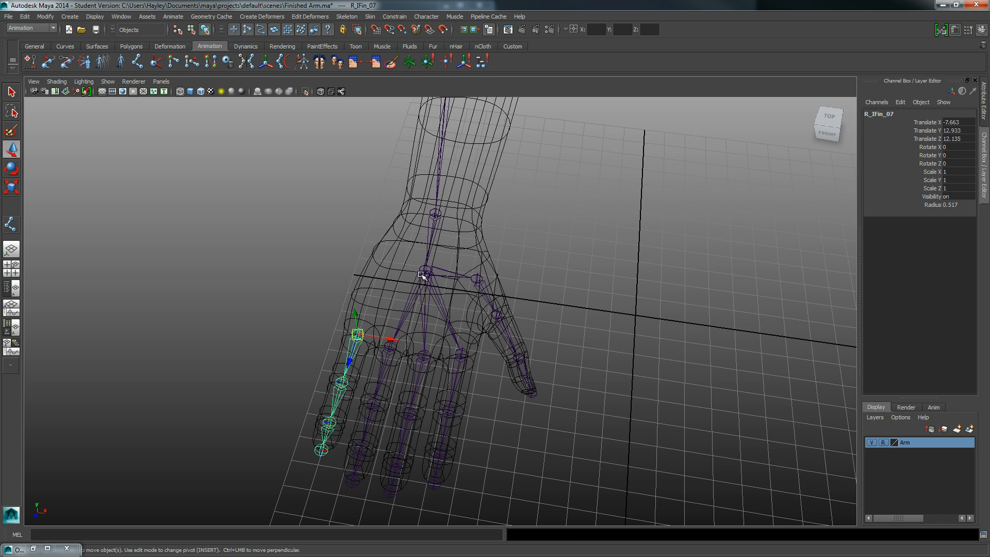
left_click(426, 269, "shift")
key("p")
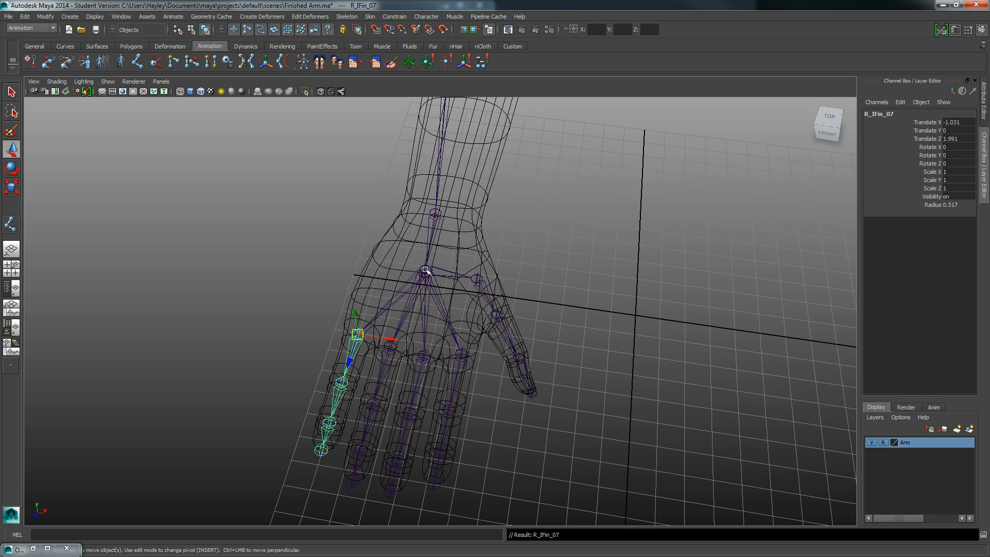
Mirror the whole R_Shoulder joint chain across YZ with the Behavior function, replacing R with L in the duplicated joint names
right_click_drag(603, 253, 424, 235, "alt")
middle_click_drag(730, 168, 548, 244, "alt")
right_click_drag(549, 244, 398, 281, "alt")
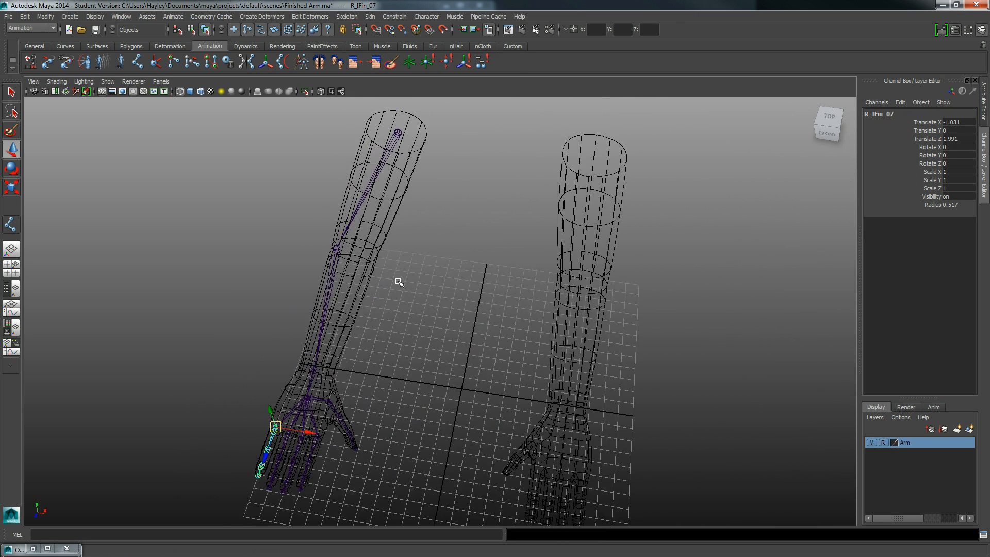
left_click_drag(398, 281, 426, 250, "alt")
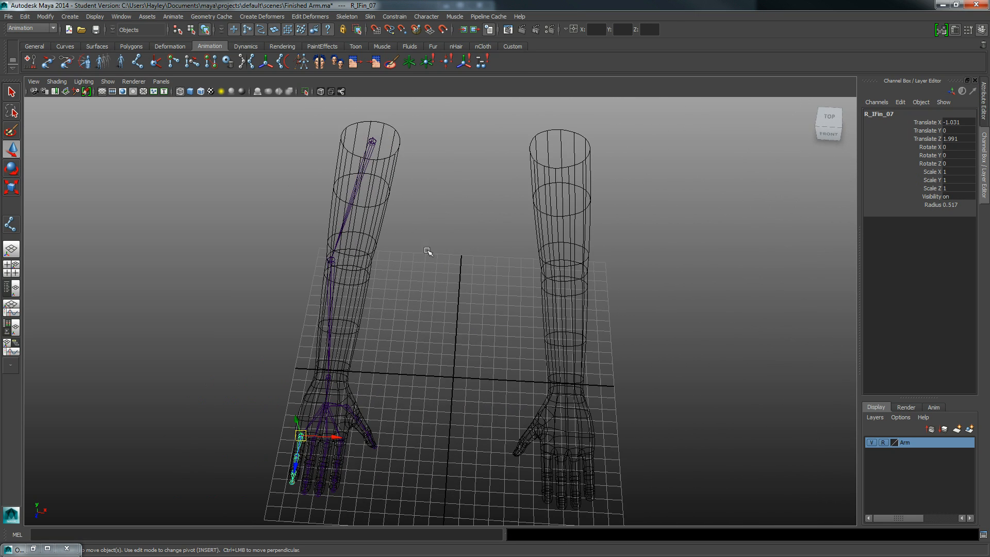
left_click(374, 140)
left_click_drag(433, 214, 426, 184, "alt")
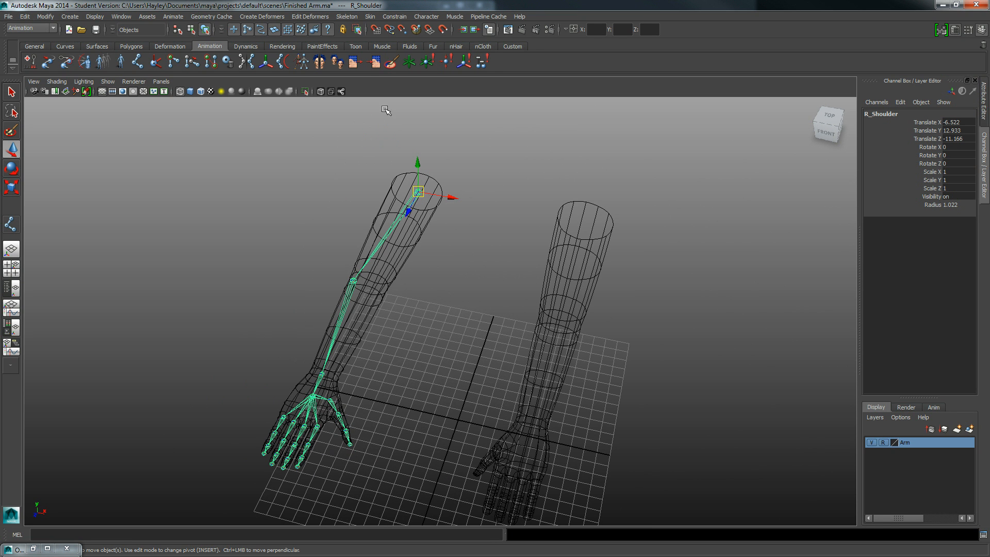
left_click(348, 17)
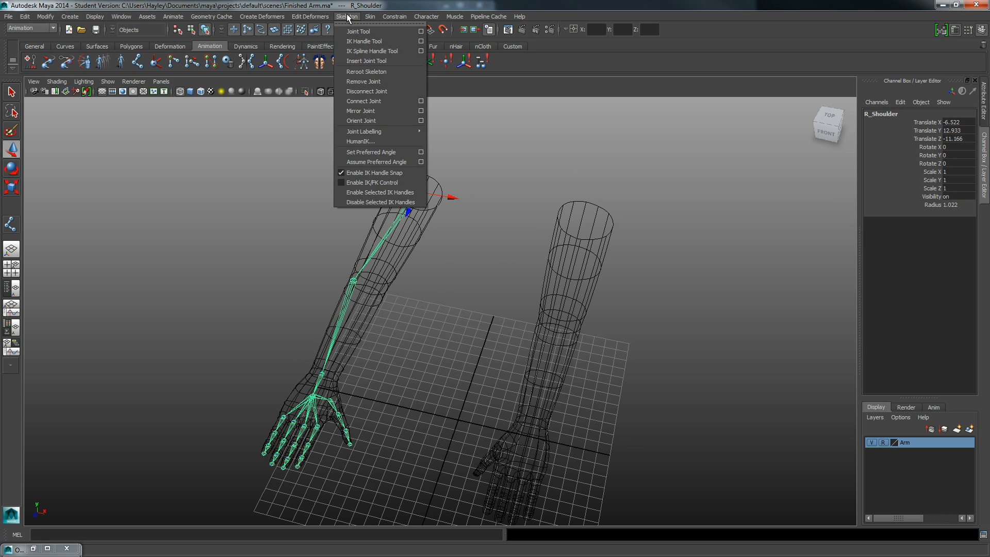
left_click(422, 112)
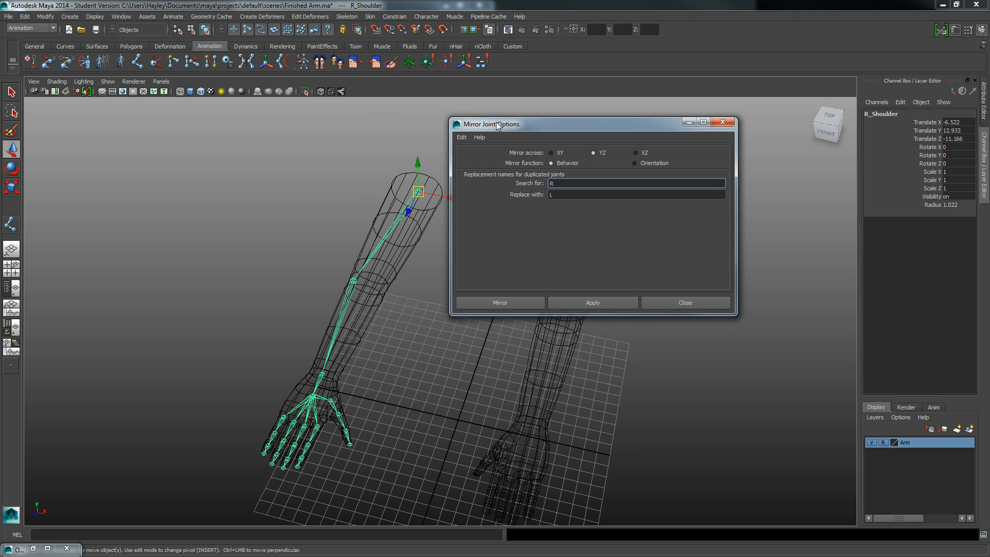
left_click_drag(497, 125, 505, 106)
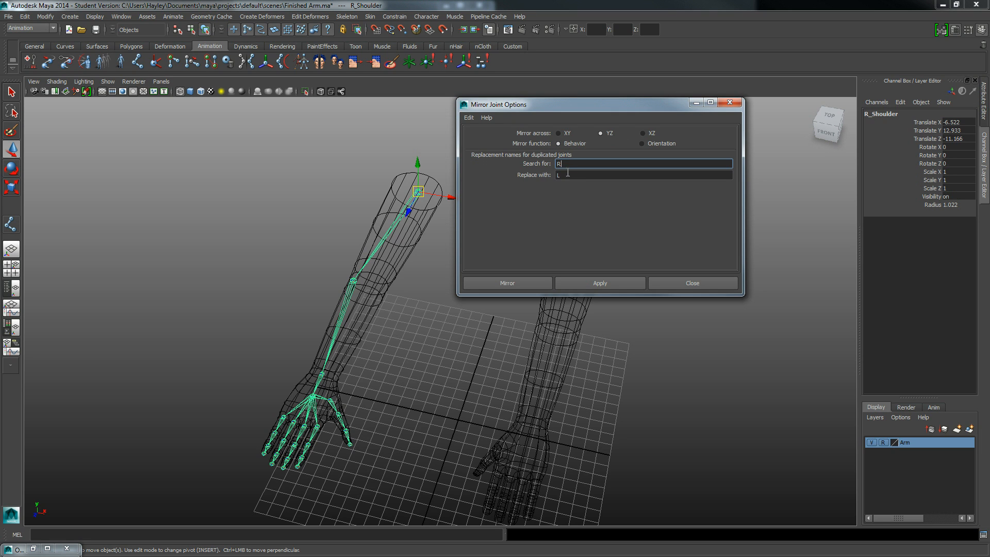
left_click(33, 548)
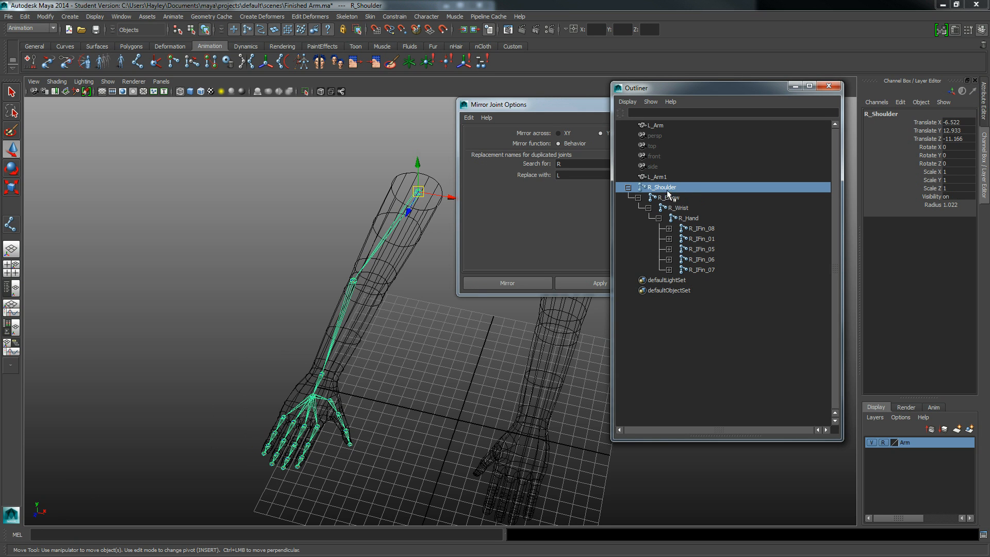
left_click_drag(649, 88, 751, 87)
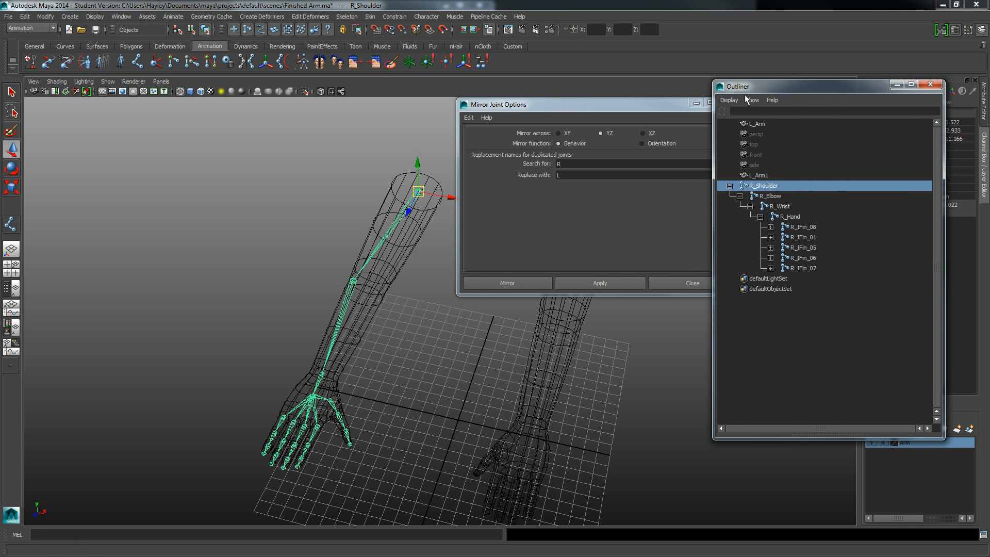
left_click(480, 284)
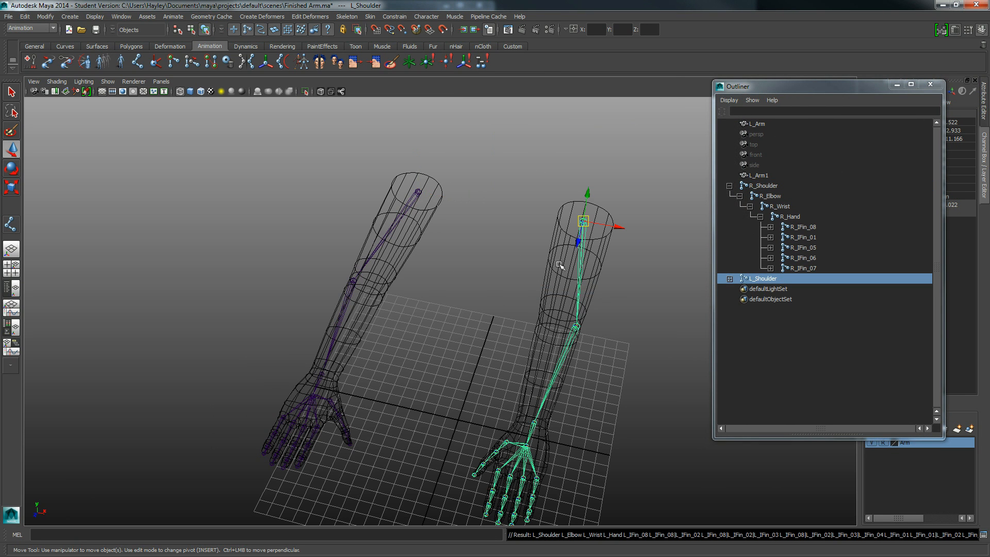
Examine the joint names under L_Shoulder in the Outliner and compare them with the R_IFin_08, R_IFin_01 and R_IFin_05 finger chains
middle_click_drag(557, 219, 479, 219, "alt")
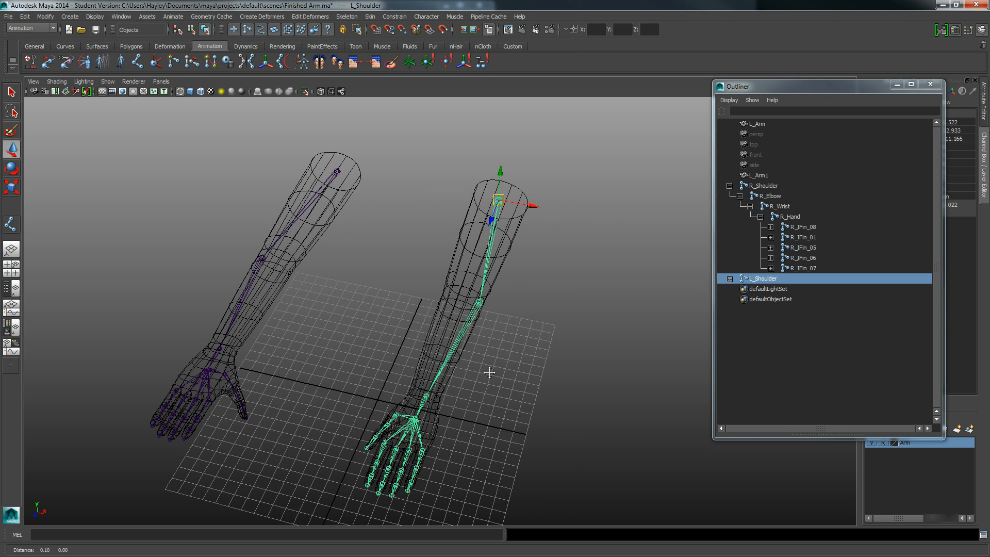
middle_click_drag(490, 372, 458, 380, "alt")
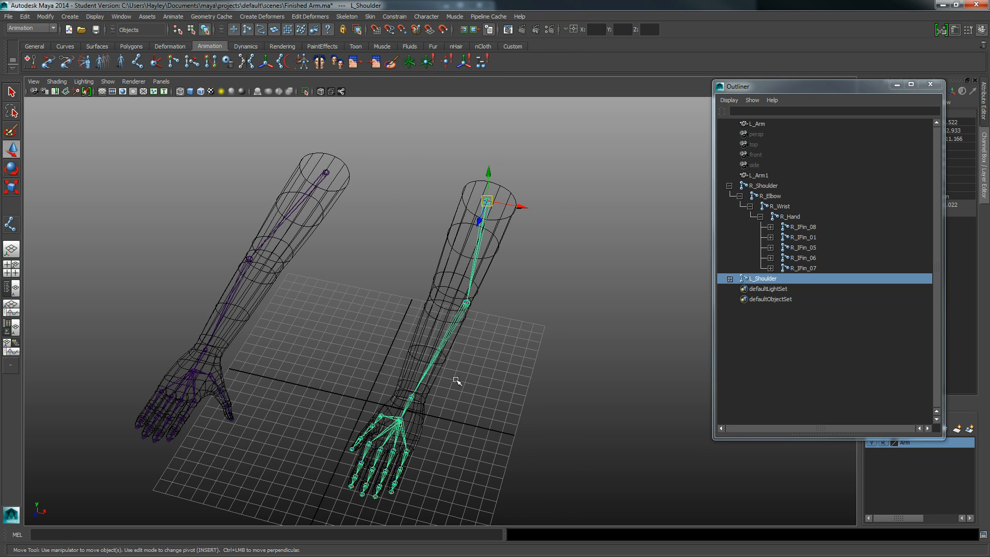
left_click(730, 279, "shift")
scroll(782, 344, "down", 3)
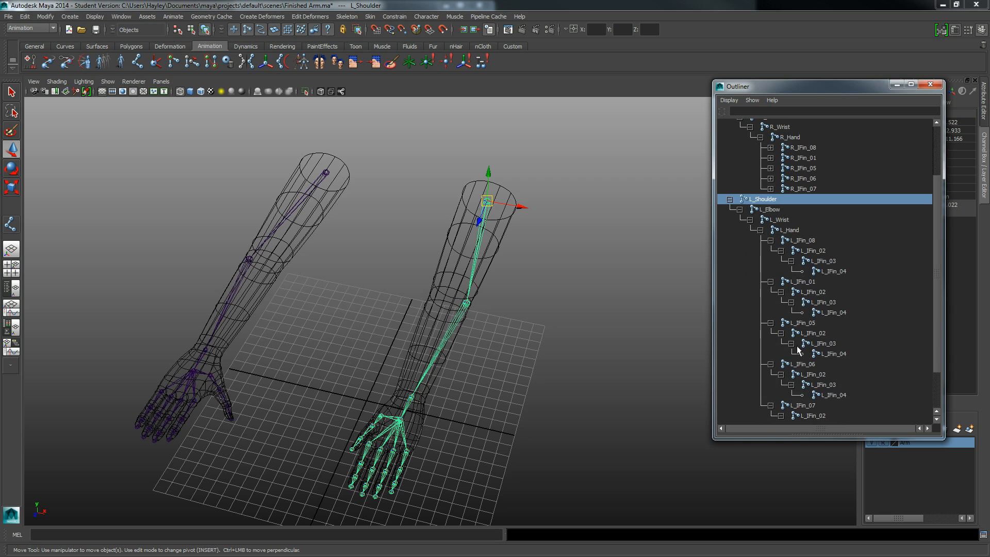
scroll(803, 355, "up", 3)
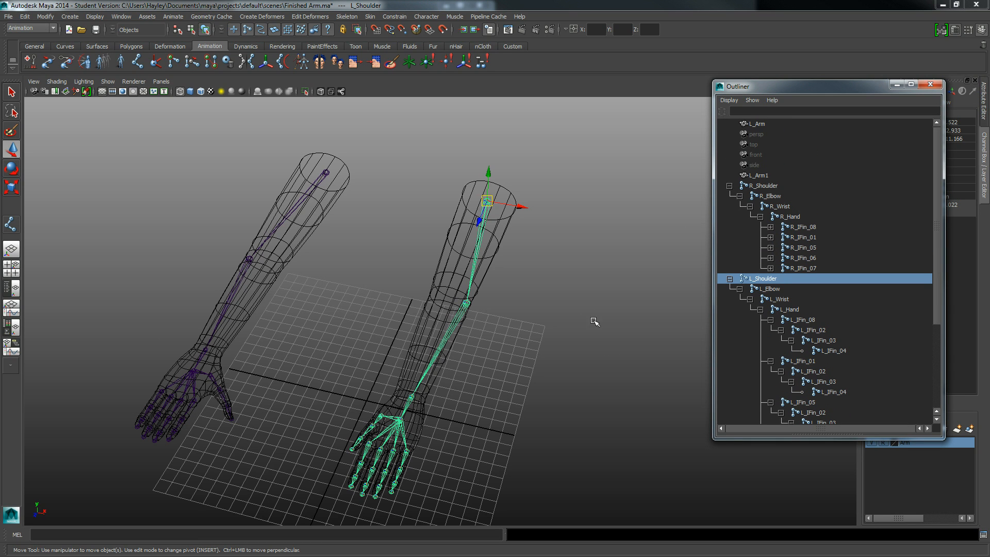
left_click(770, 227)
left_click(771, 268)
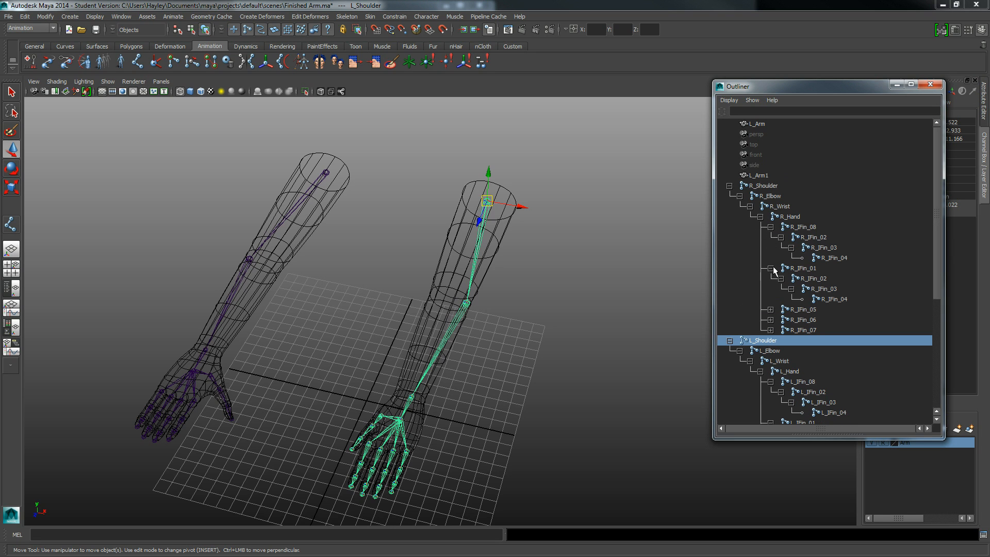
left_click(770, 309)
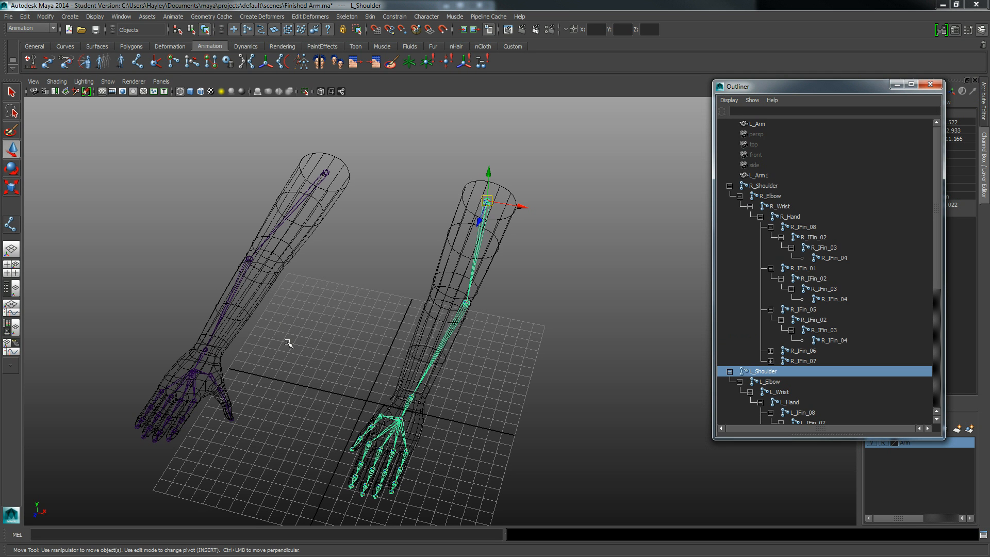
middle_click_drag(373, 186, 332, 265)
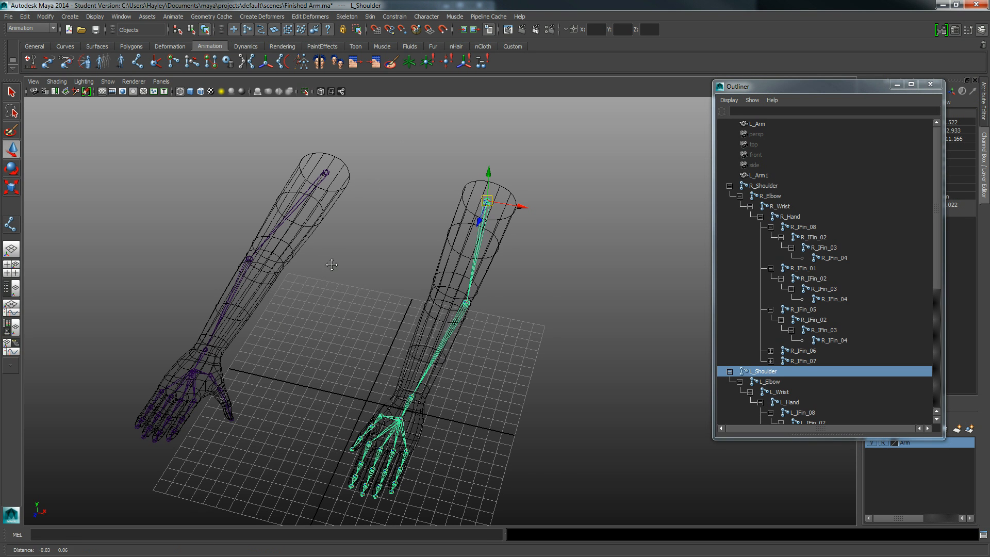
left_click_drag(331, 265, 293, 349, "alt")
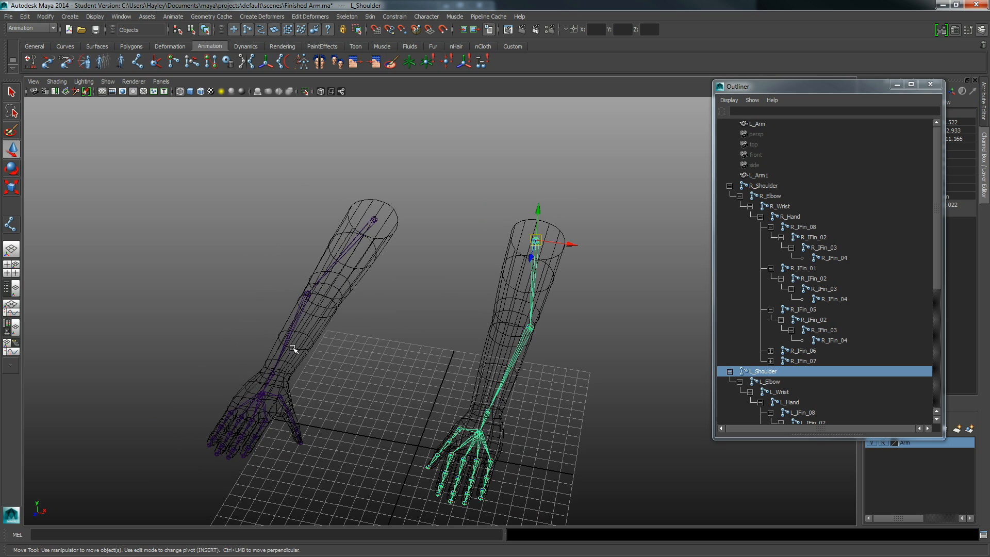